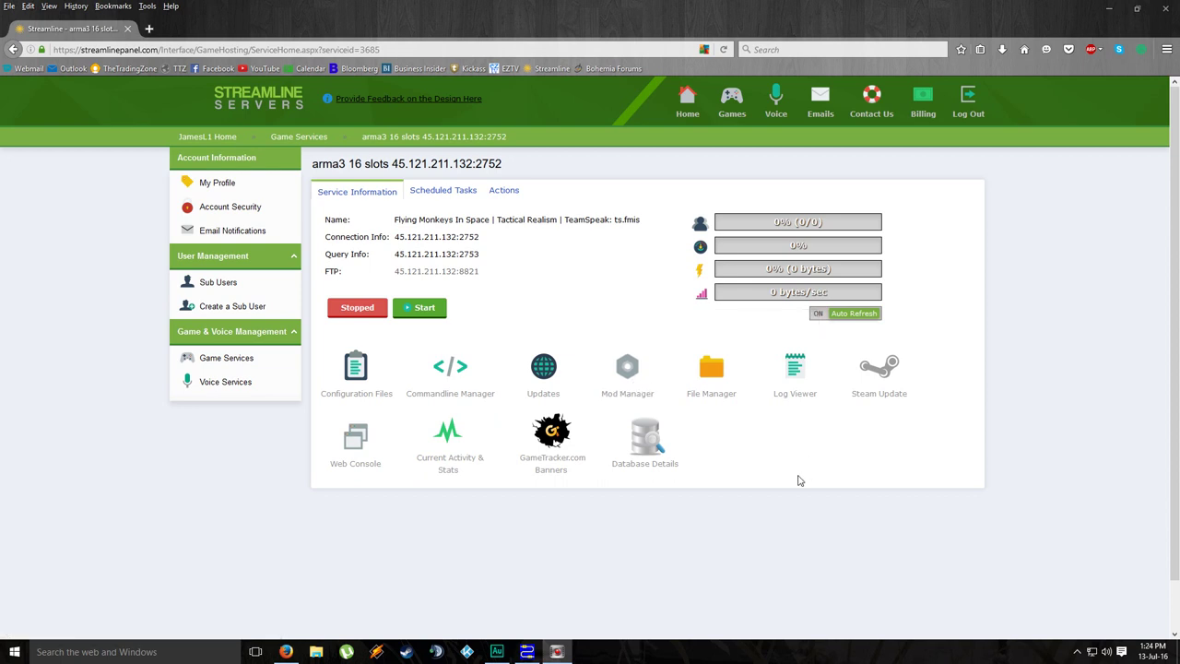
Step: Open BEServer_active_rcon.cfg from Configuration Files, review its Rcon settings, and close it unsaved
left_click(367, 361)
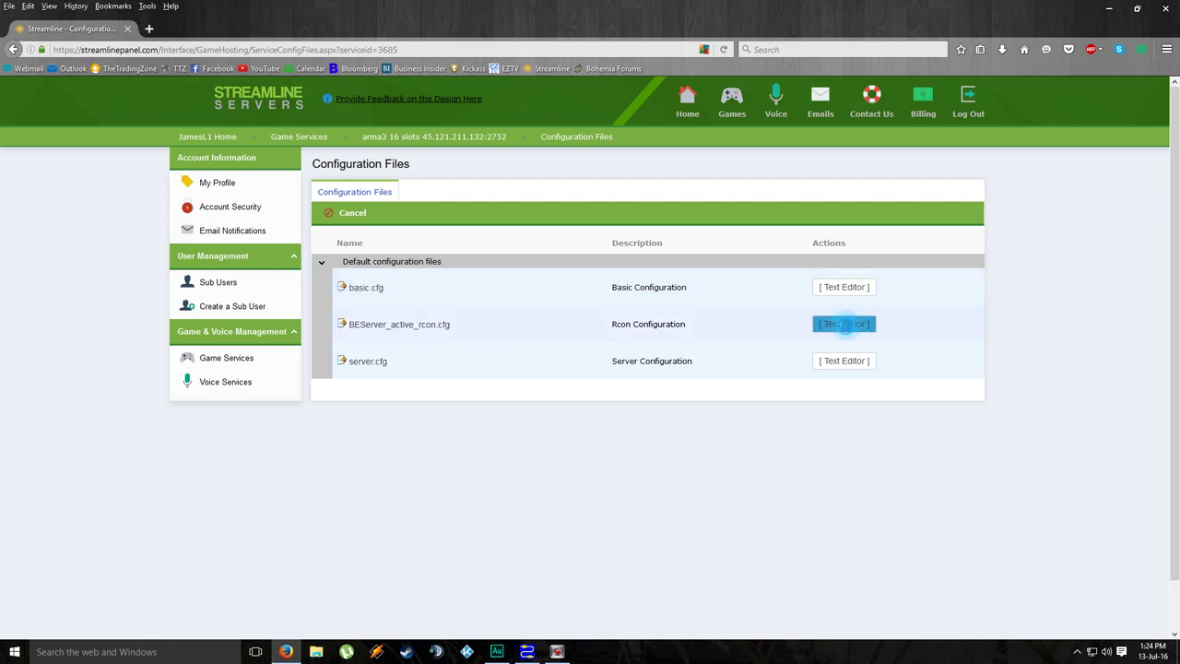
left_click(841, 324)
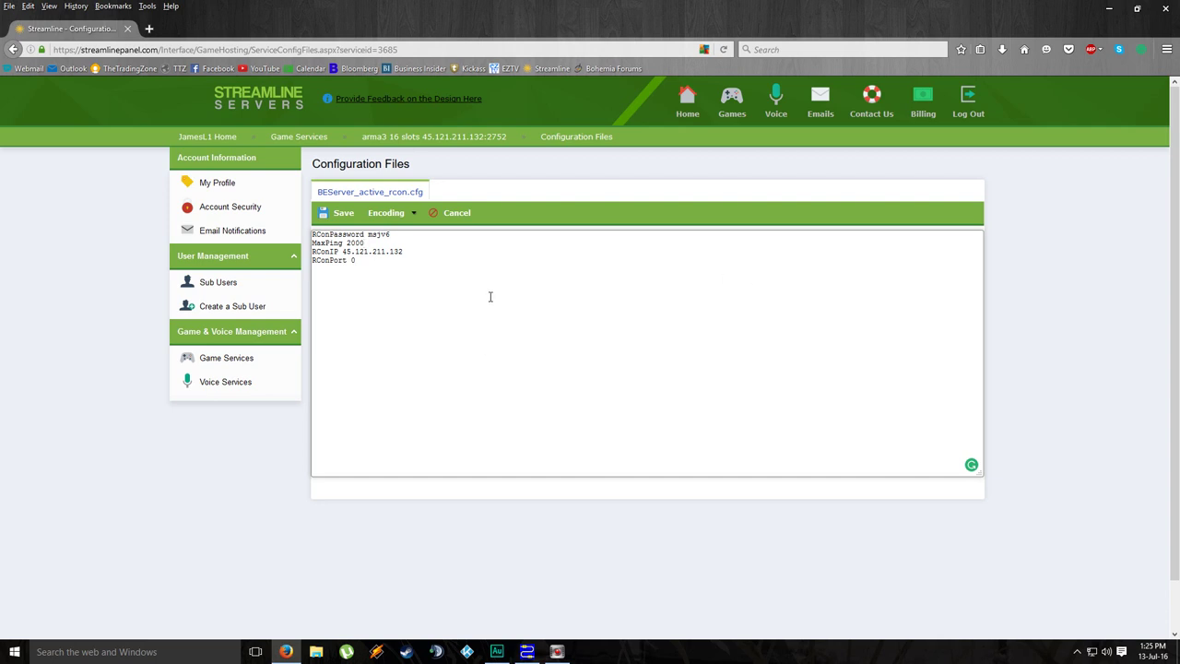
left_click(454, 220)
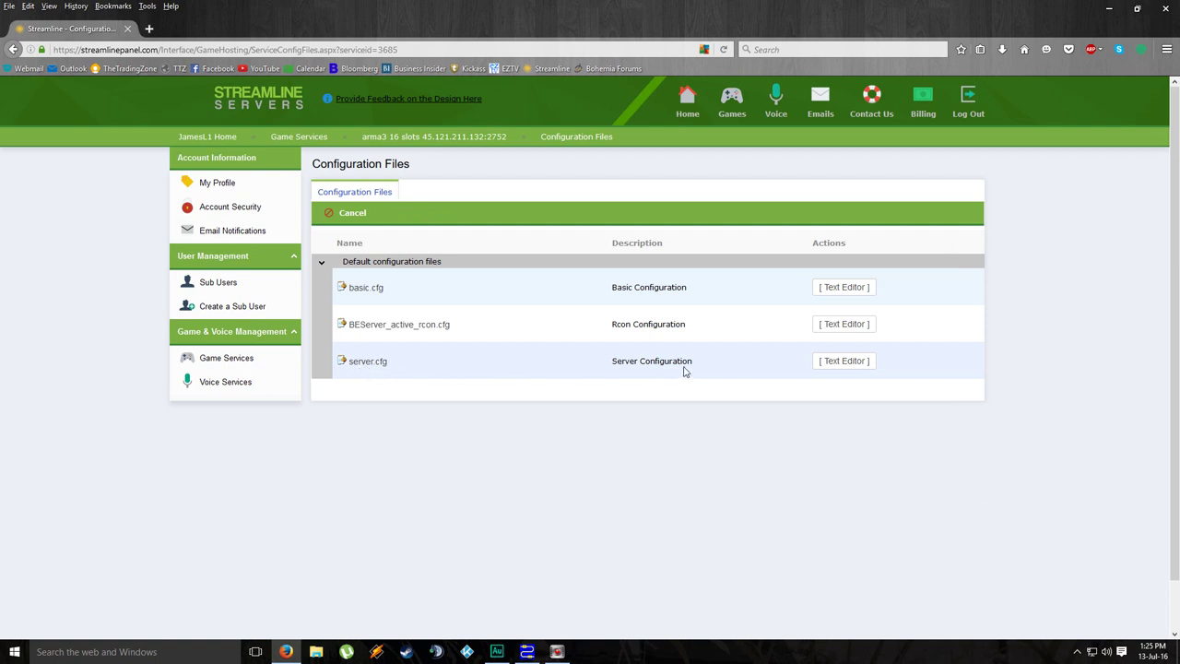
Step: Open server.cfg in the text editor, enlarge the editing box, and inspect the hostname value
left_click(853, 363)
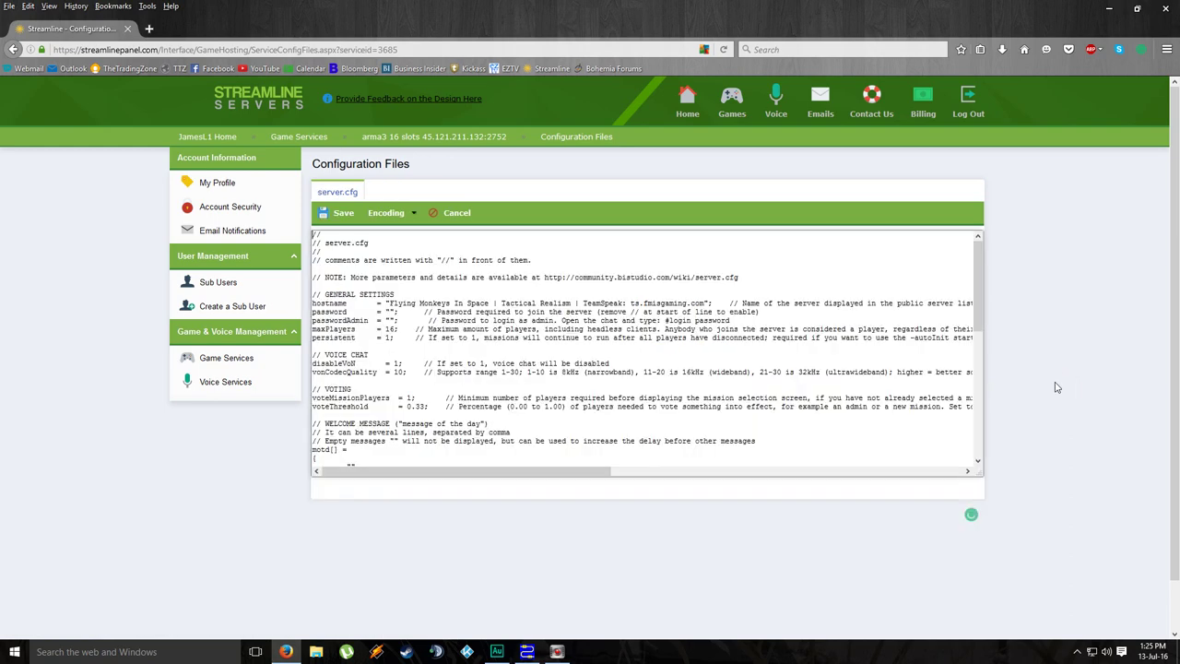
left_click_drag(974, 473, 1008, 583)
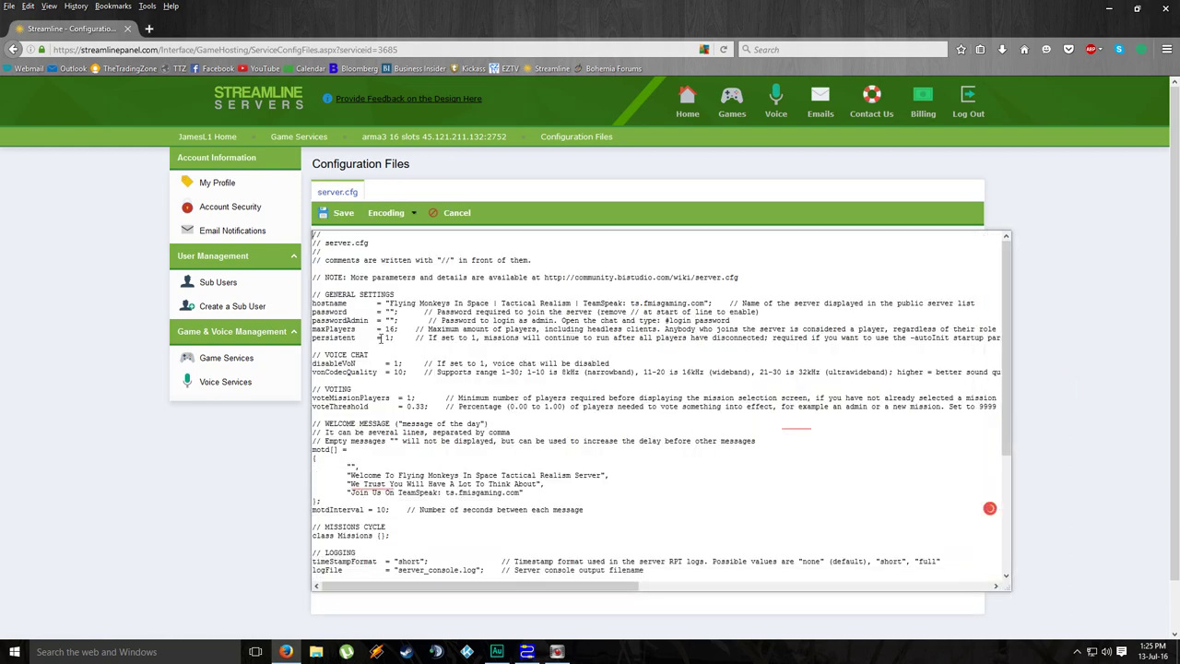
triple_click(390, 302)
left_click_drag(390, 303, 711, 305)
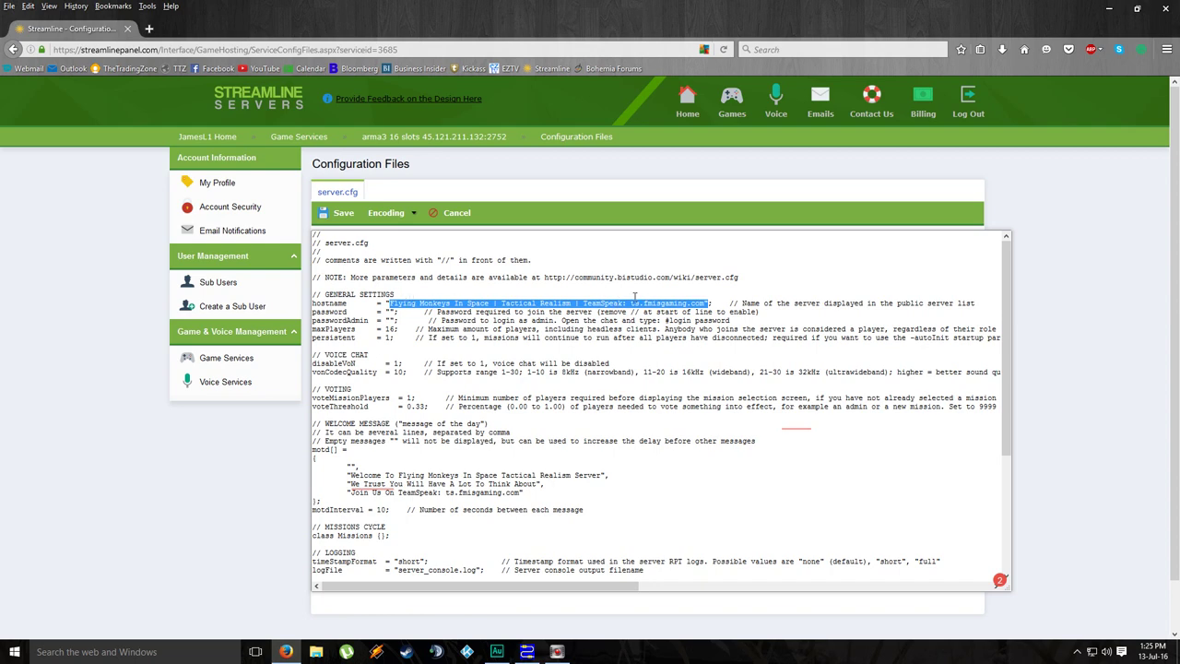
left_click(700, 301)
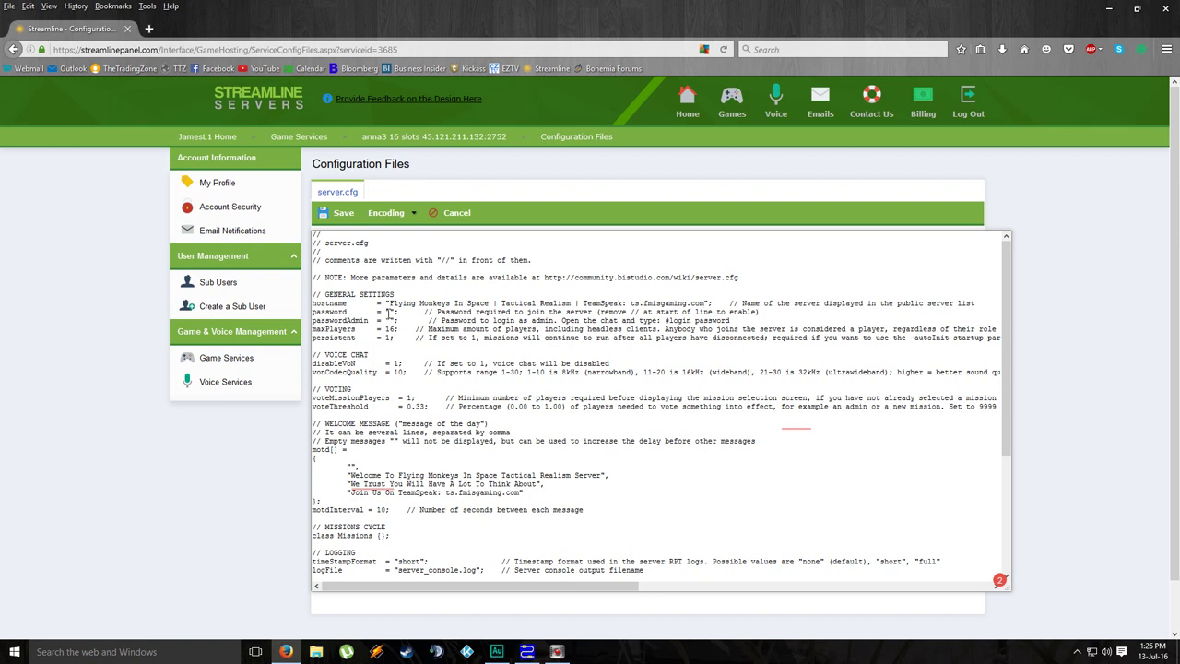
left_click(389, 314)
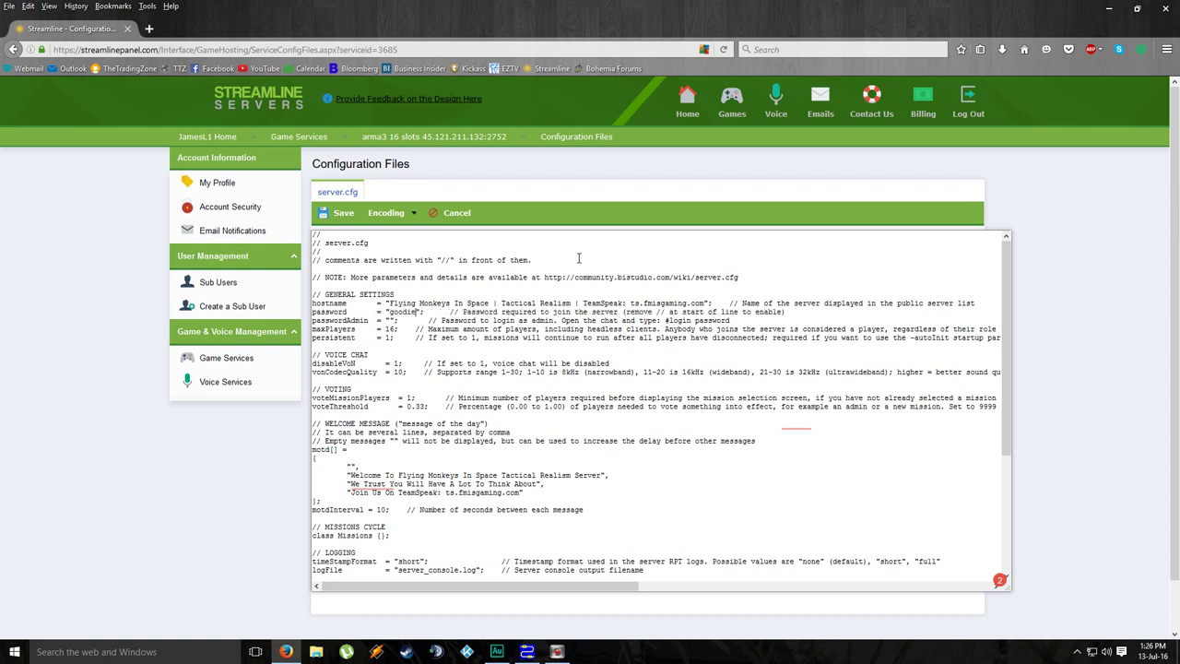
key("Down")
key("Delete")
key("Delete")
key("Delete")
key("Delete")
key("Delete")
key("Delete")
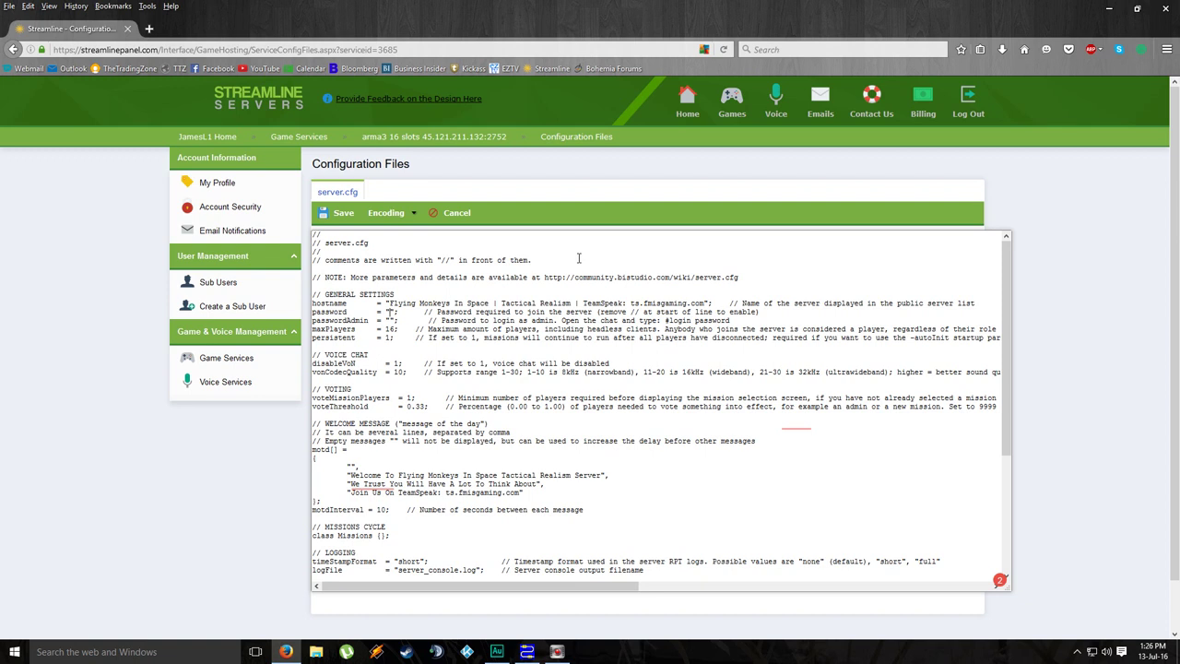
key("Left")
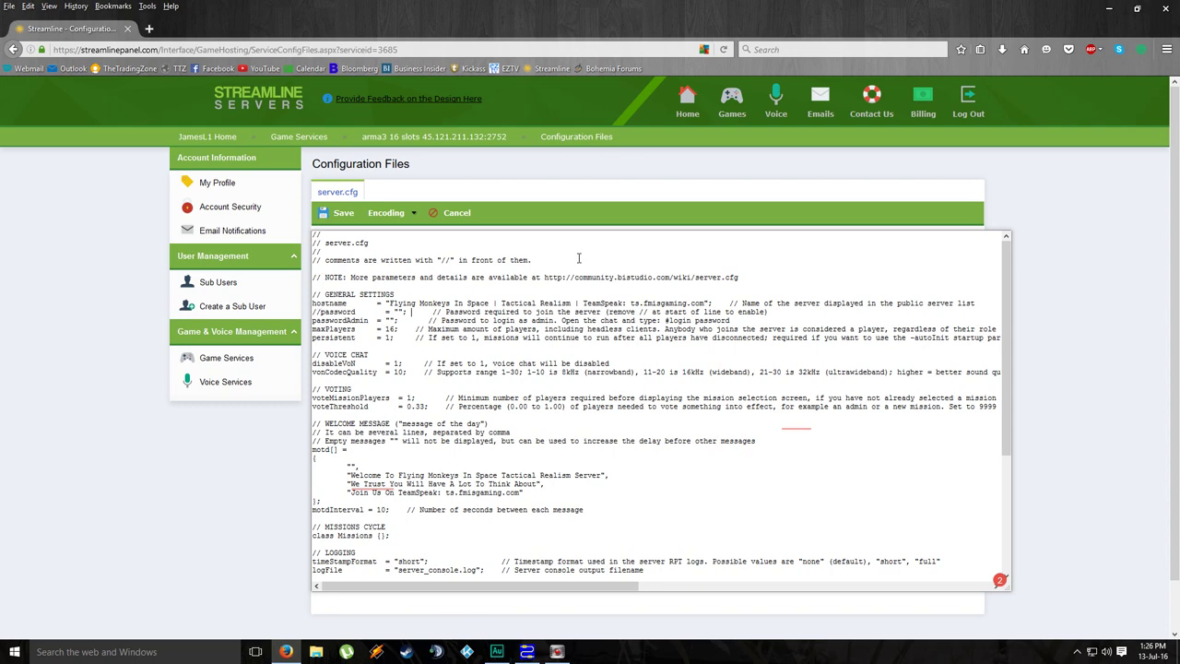
key("Left")
key("Delete")
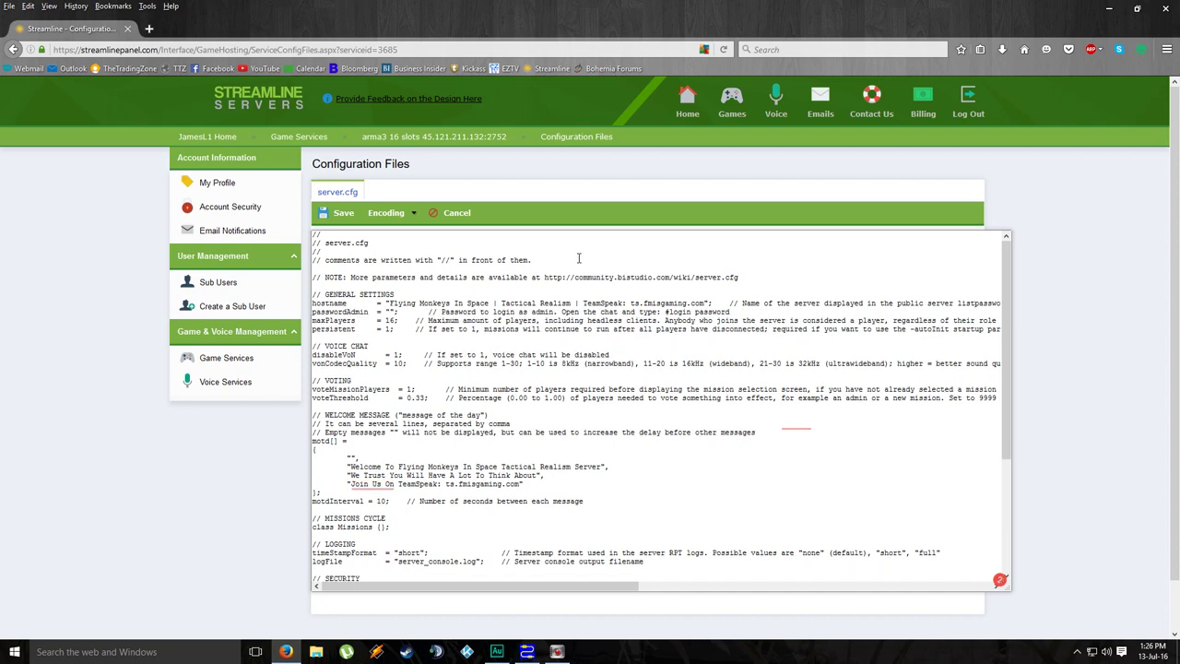
Step: Undo the password edits so the password line is restored with an empty value
left_click(456, 213)
left_click(28, 7)
left_click(37, 24)
key("Delete")
key("Delete")
key("Down")
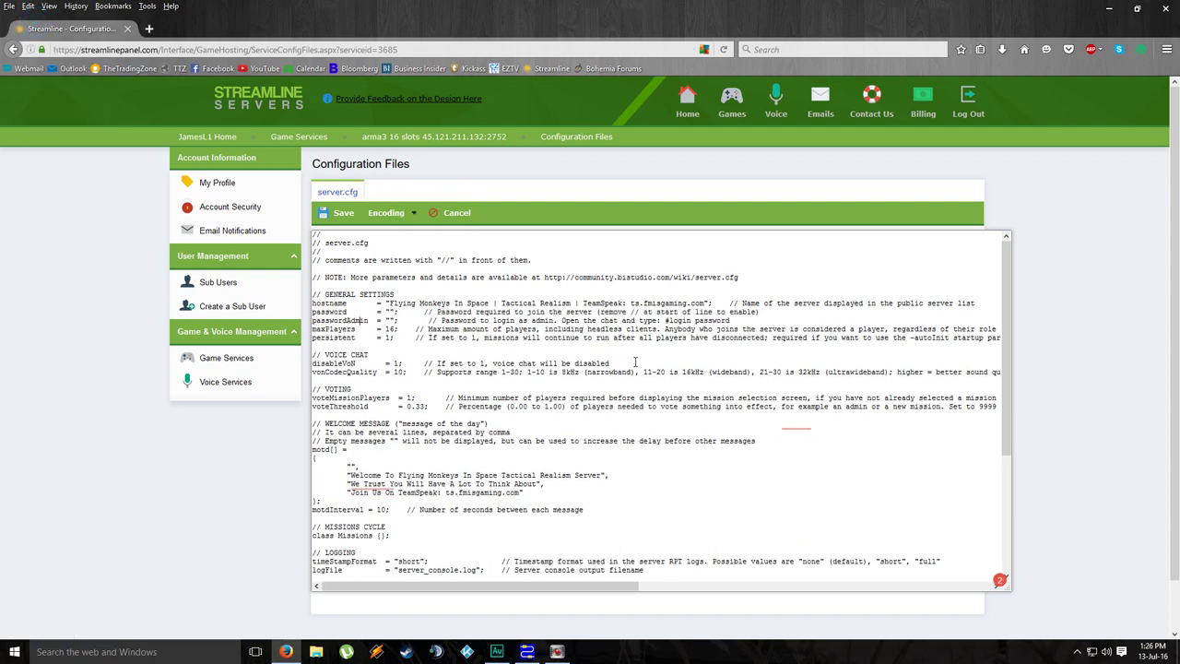
key("Right")
key("Down")
scroll(573, 394, "down", 3)
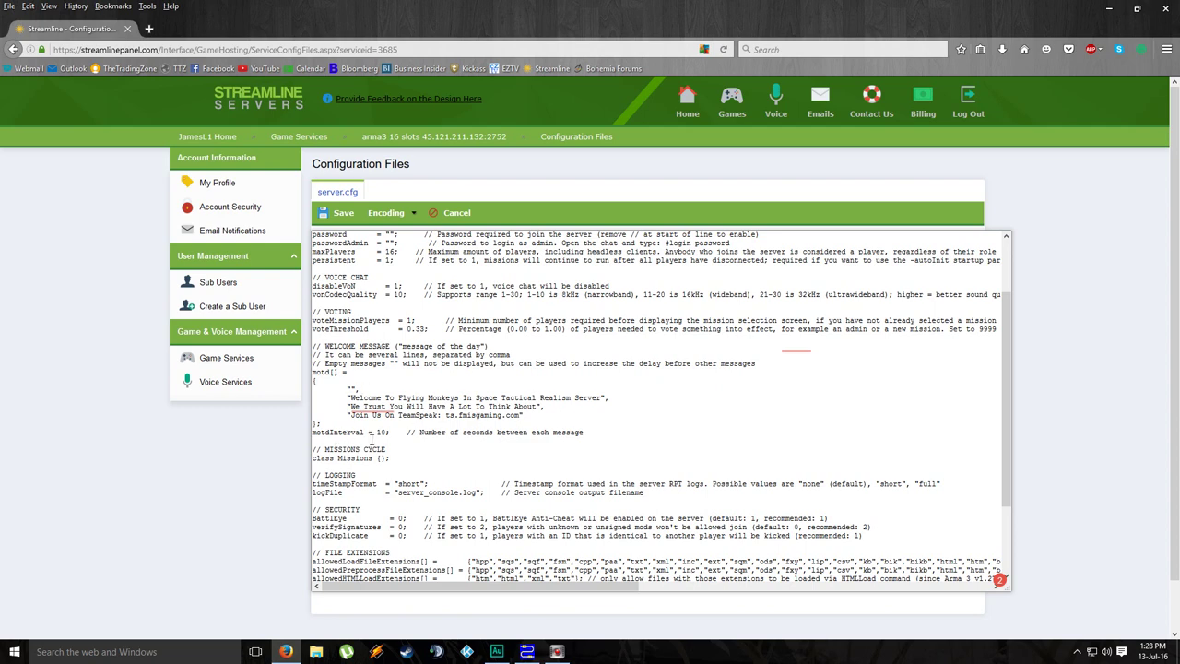
Step: Insert an empty "" message line after the Welcome line in motd[], indented like the others
left_click(376, 431)
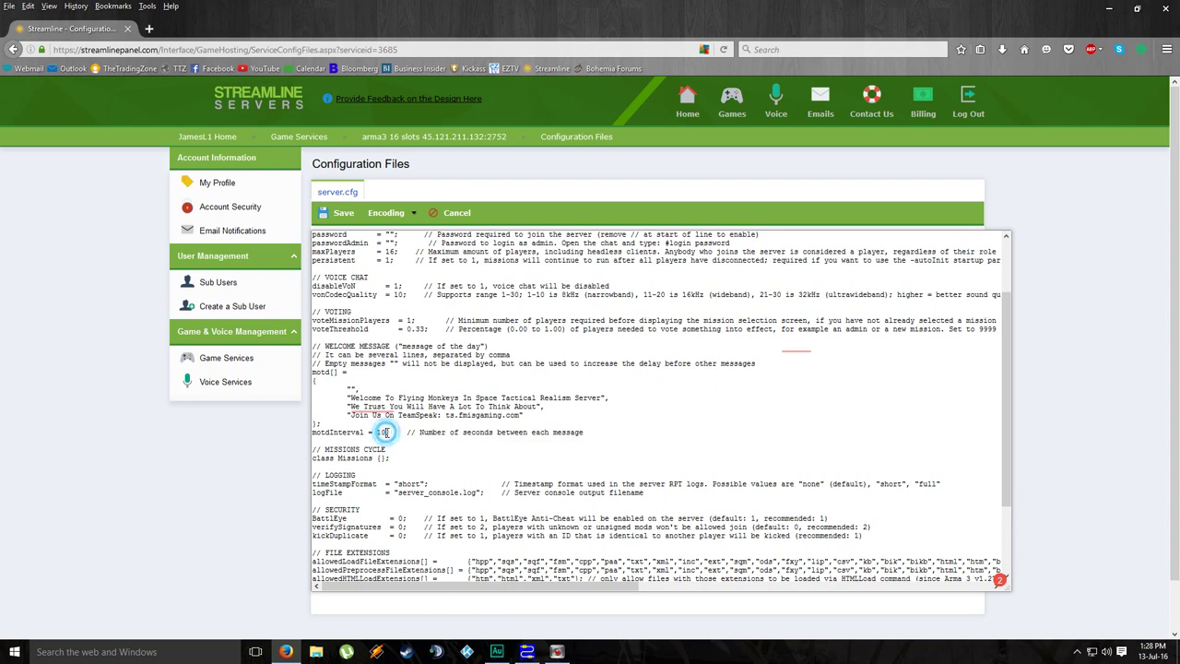
left_click(606, 397)
left_click(607, 398)
key("Return")
type("\"\",")
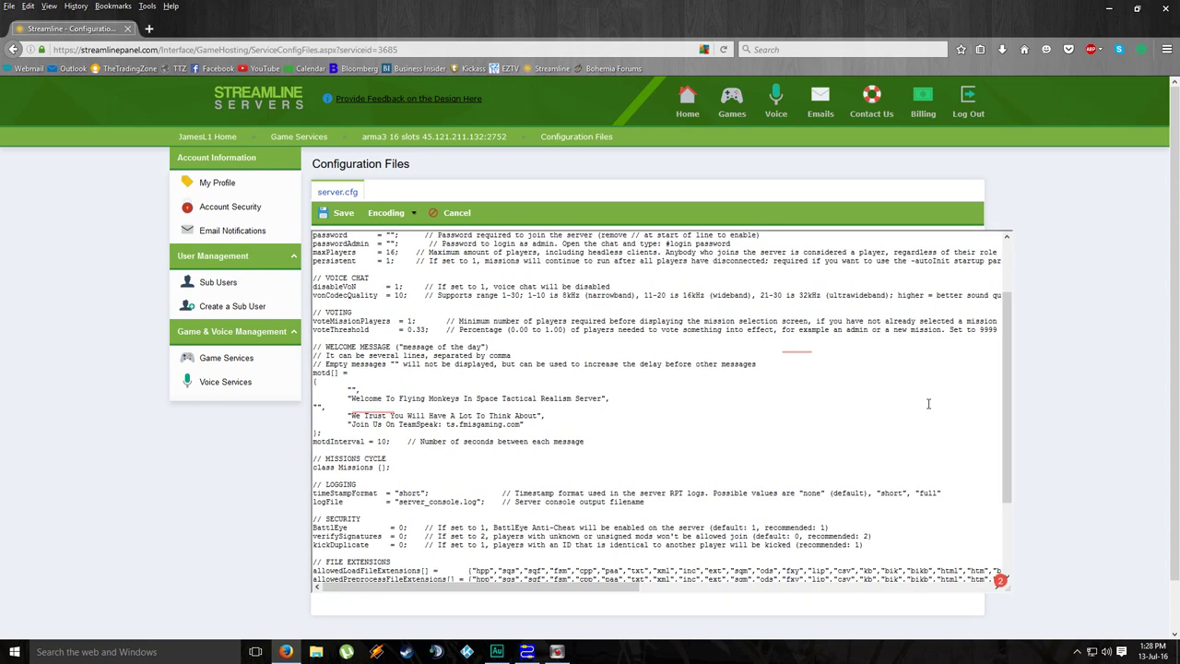
left_click(314, 406)
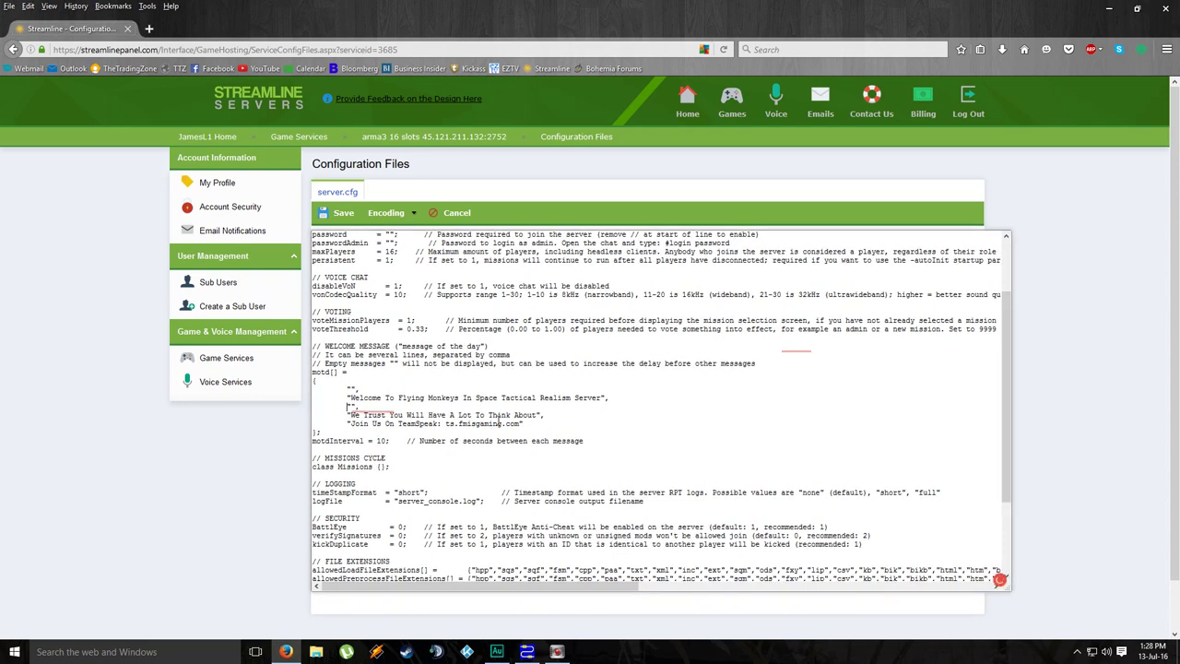
type("\"")
scroll(443, 398, "down", 1)
scroll(443, 398, "down", 3)
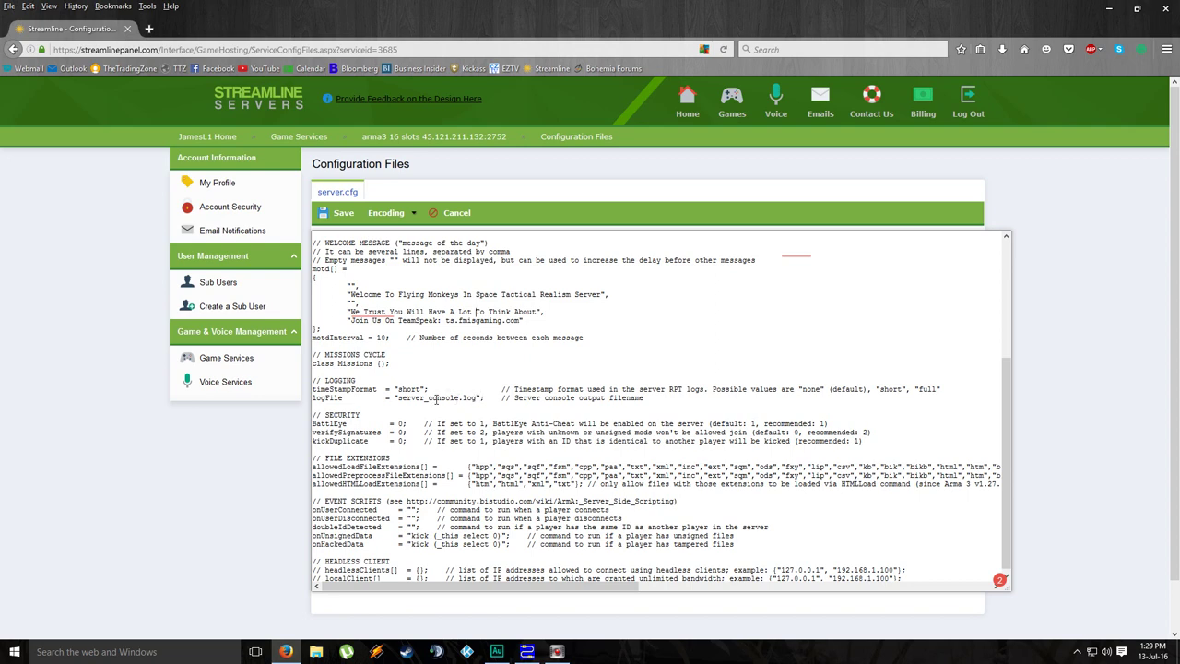
scroll(430, 397, "down", 1)
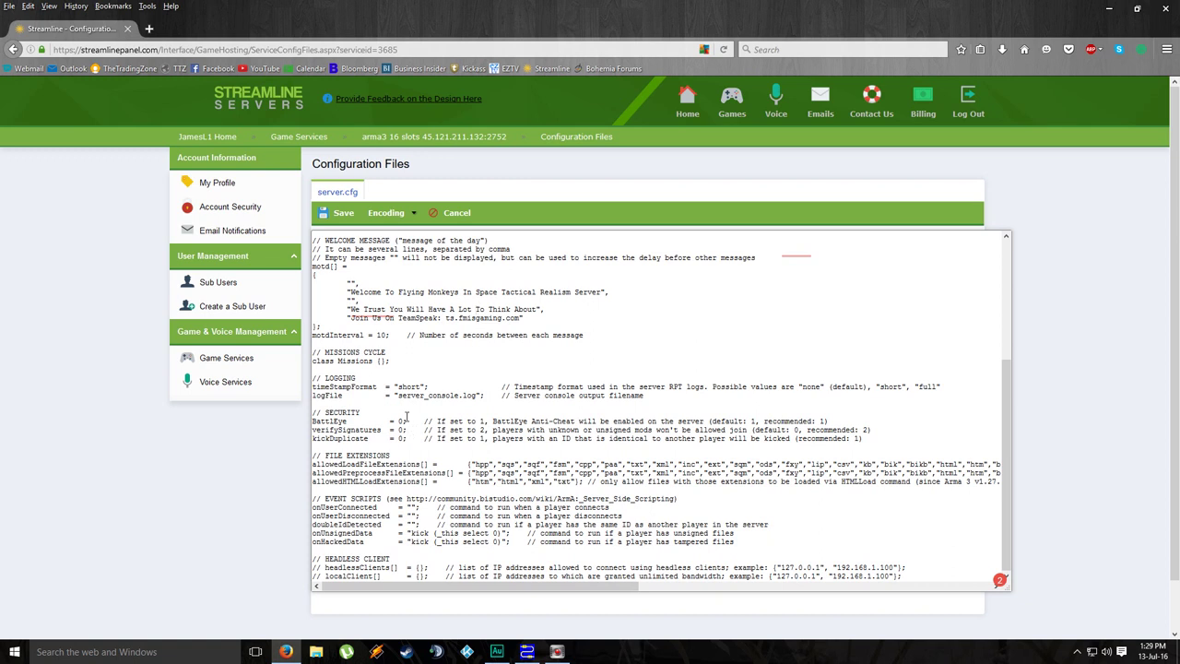
left_click(403, 422)
scroll(574, 399, "down", 1)
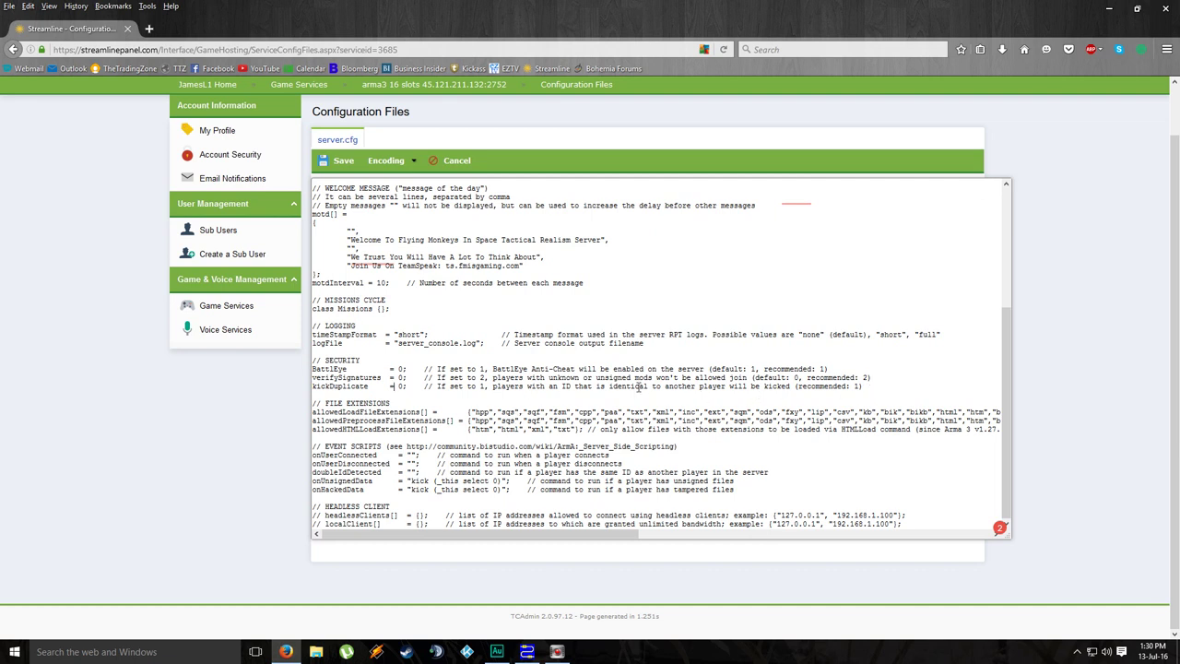
left_click(896, 386)
Step: Select the wiki link in server.cfg's NOTE line, then close the editor unsaved and go to Games
scroll(454, 387, "up", 3)
scroll(455, 387, "up", 1)
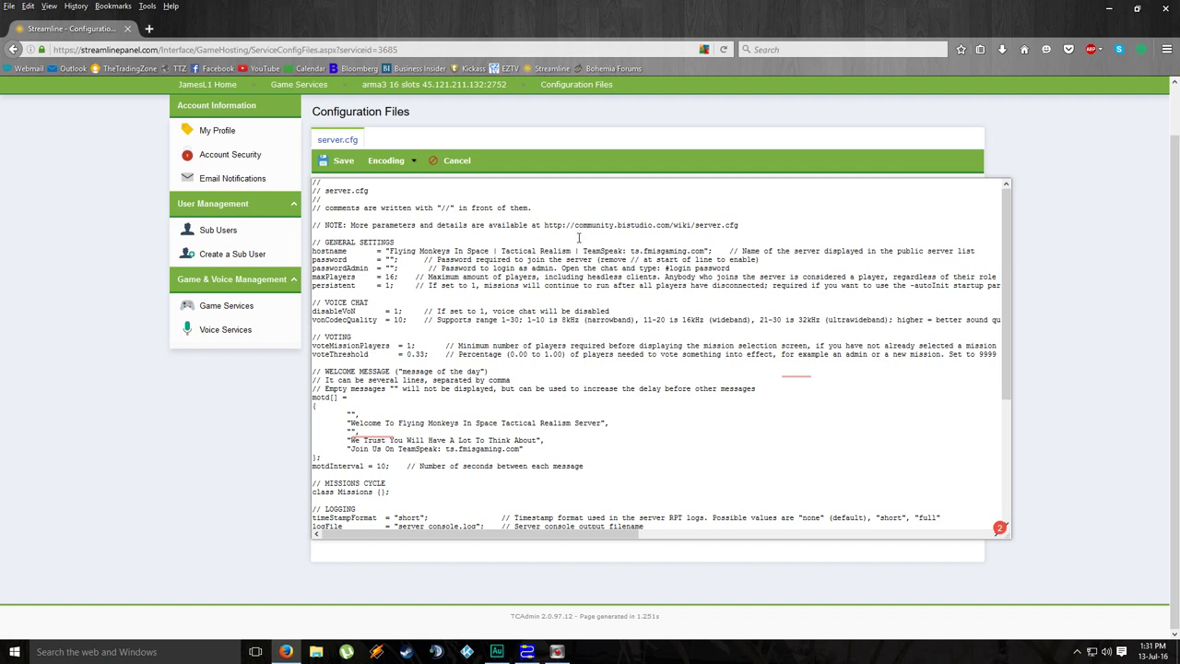
left_click_drag(544, 225, 744, 224)
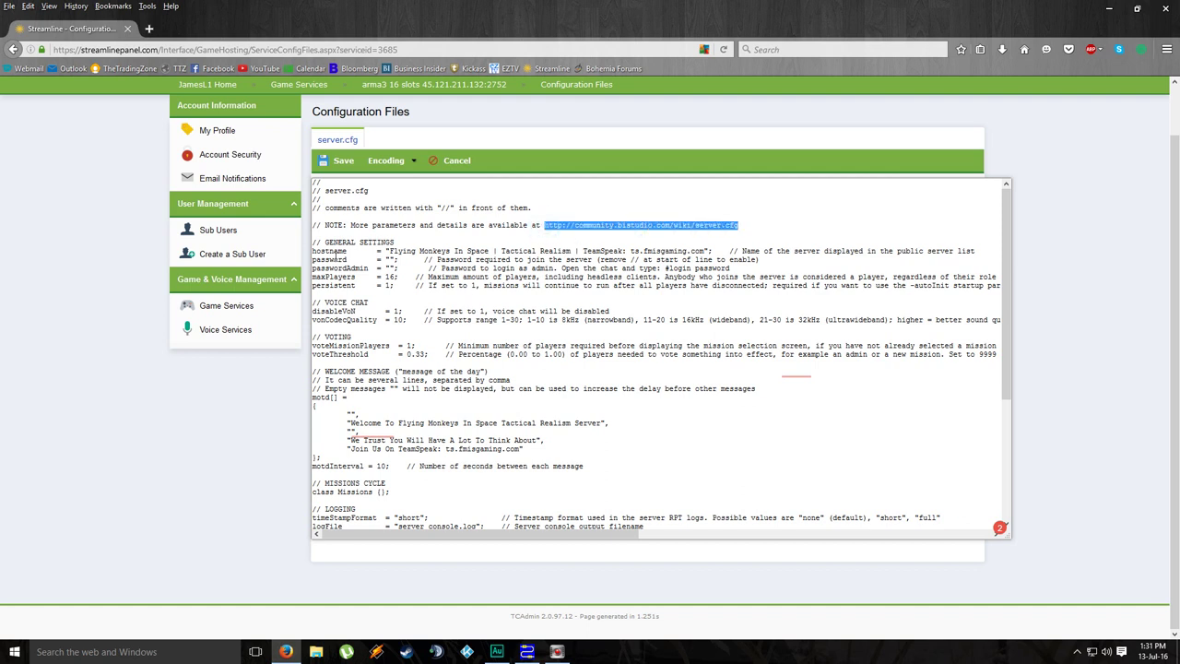
left_click(655, 224)
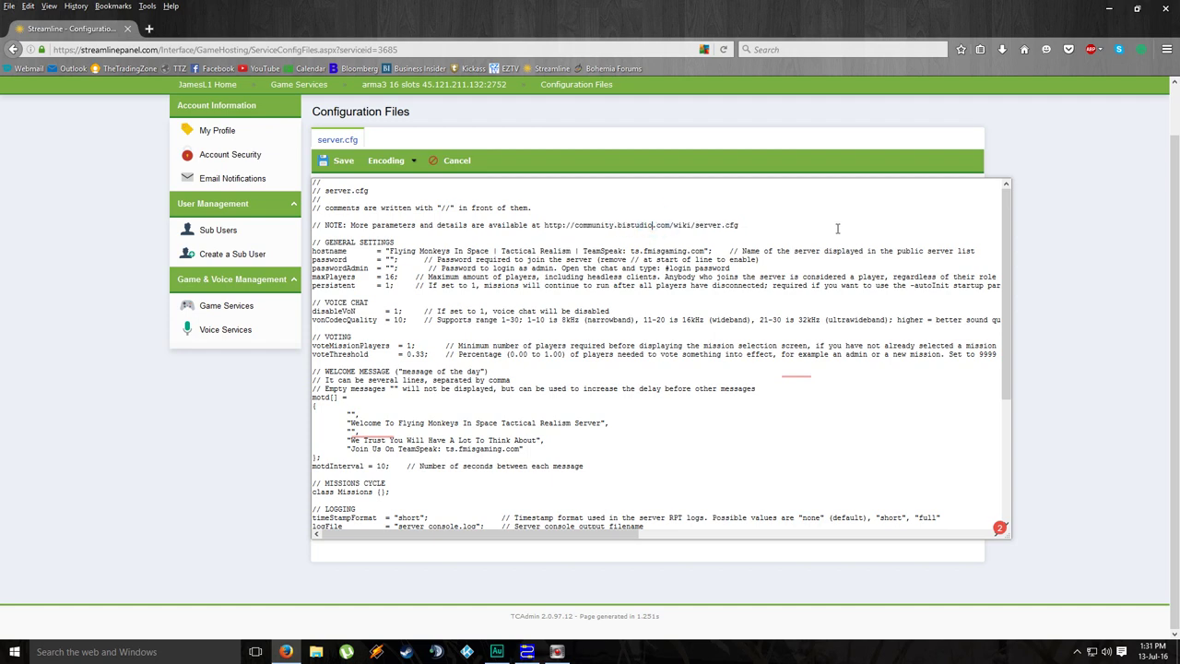
left_click(755, 225)
scroll(755, 225, "up", 1)
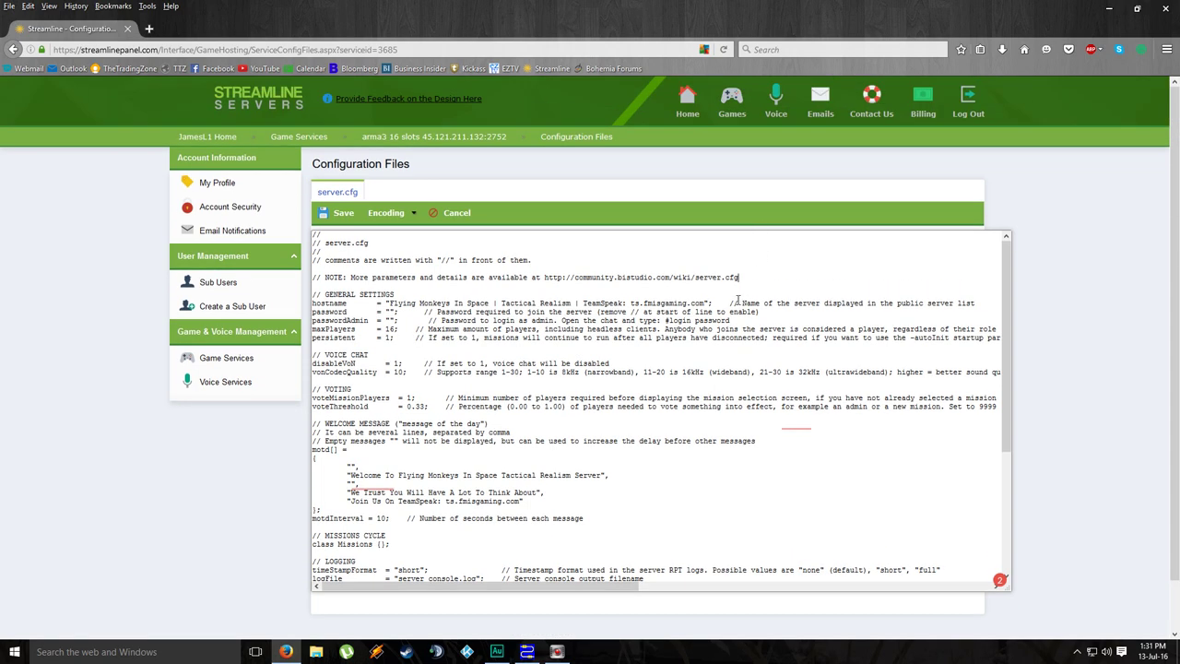
left_click_drag(743, 273, 572, 269)
left_click(613, 265)
left_click(452, 213)
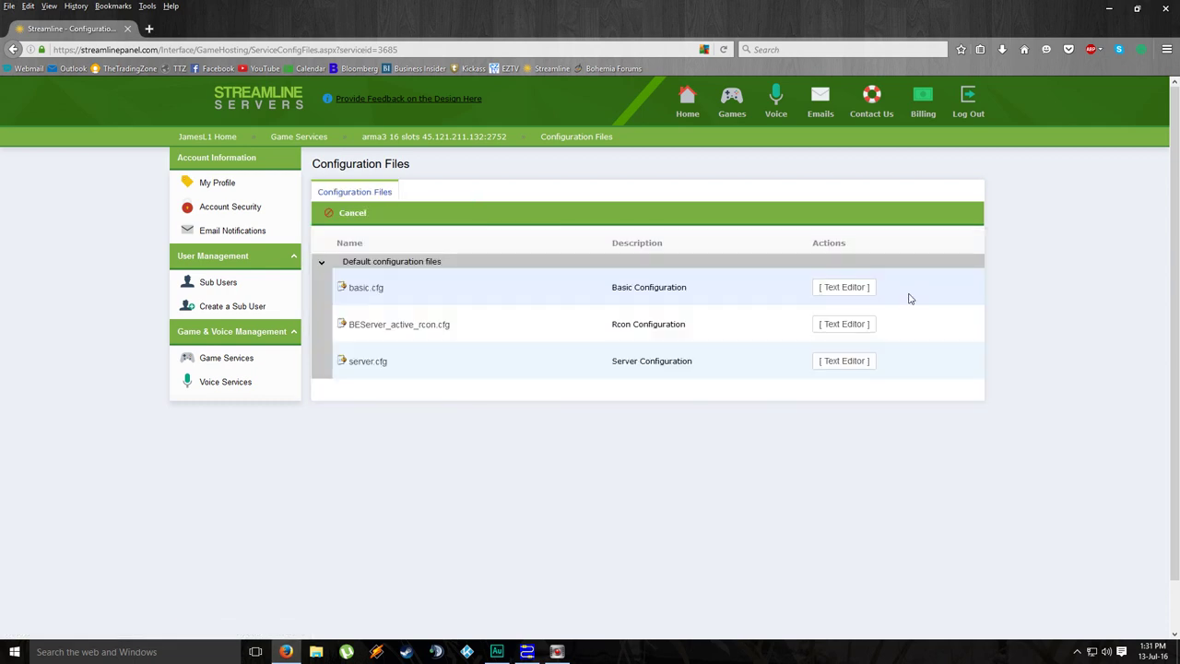
left_click(726, 92)
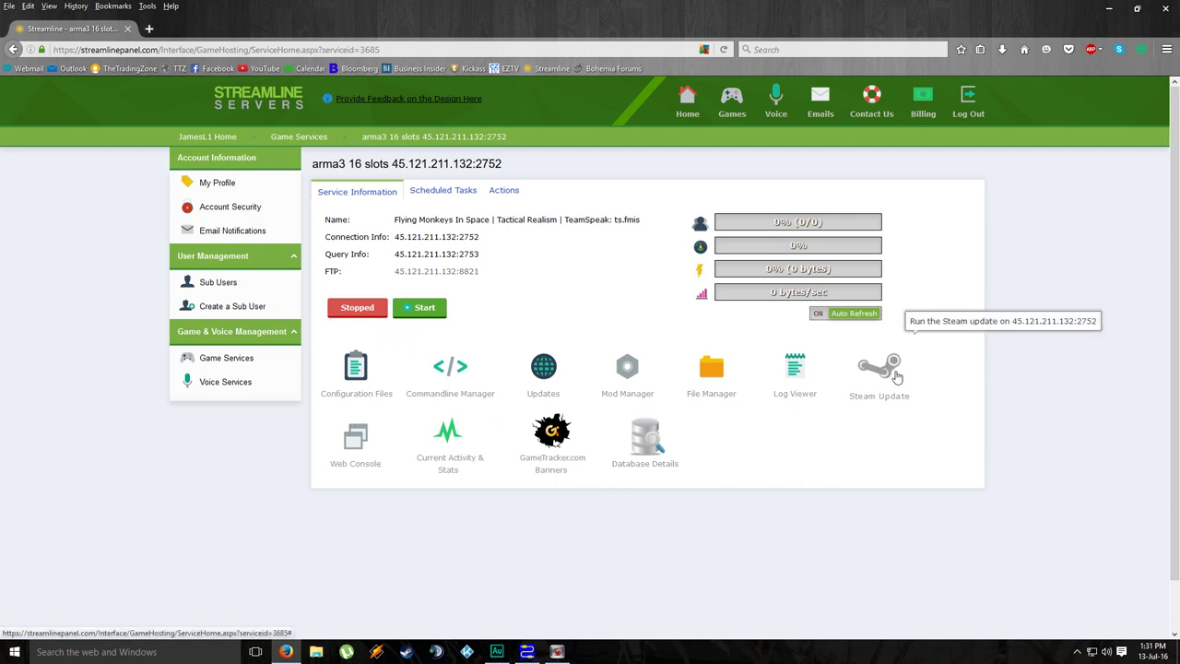
Step: Run a confirmed Steam update and close its output once app 233780 is fully installed
left_click(894, 373)
left_click(545, 400)
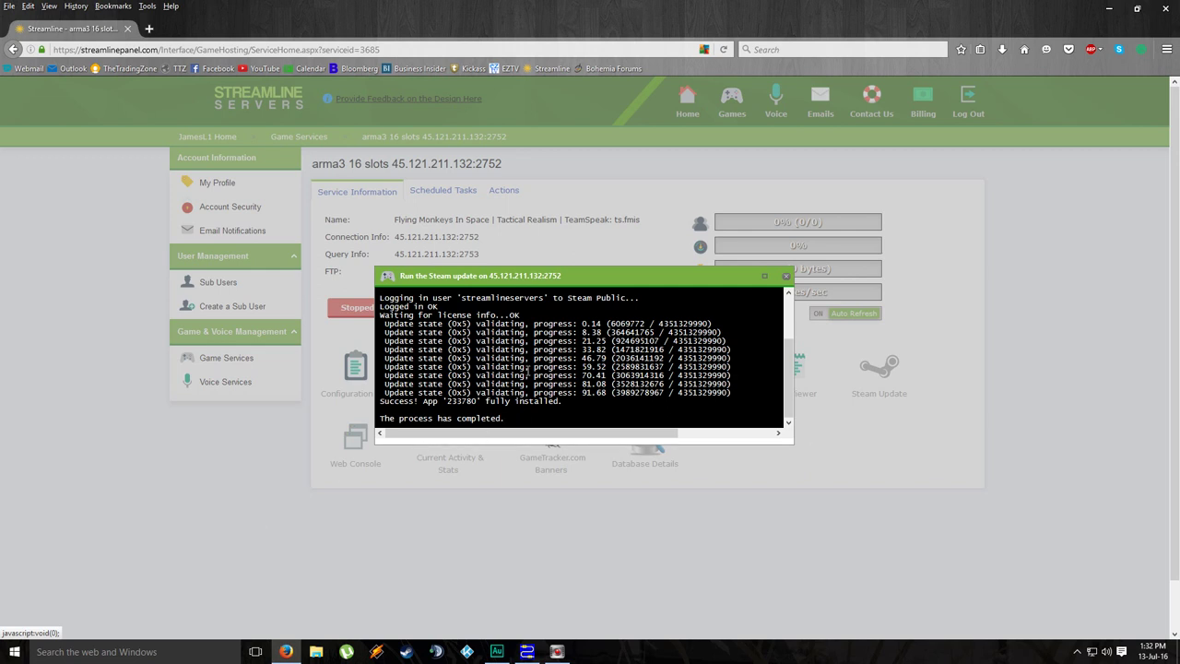
left_click(786, 278)
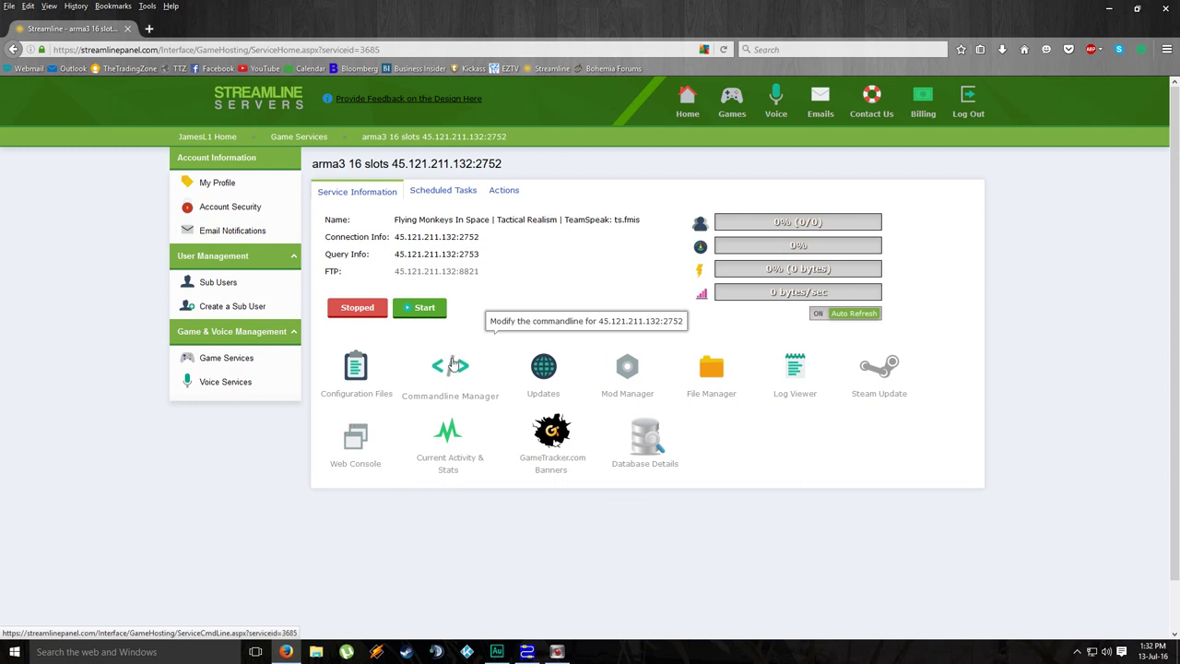
Step: Open the Commandline Manager and view the seven entries under Custom Commandlines
left_click(452, 365)
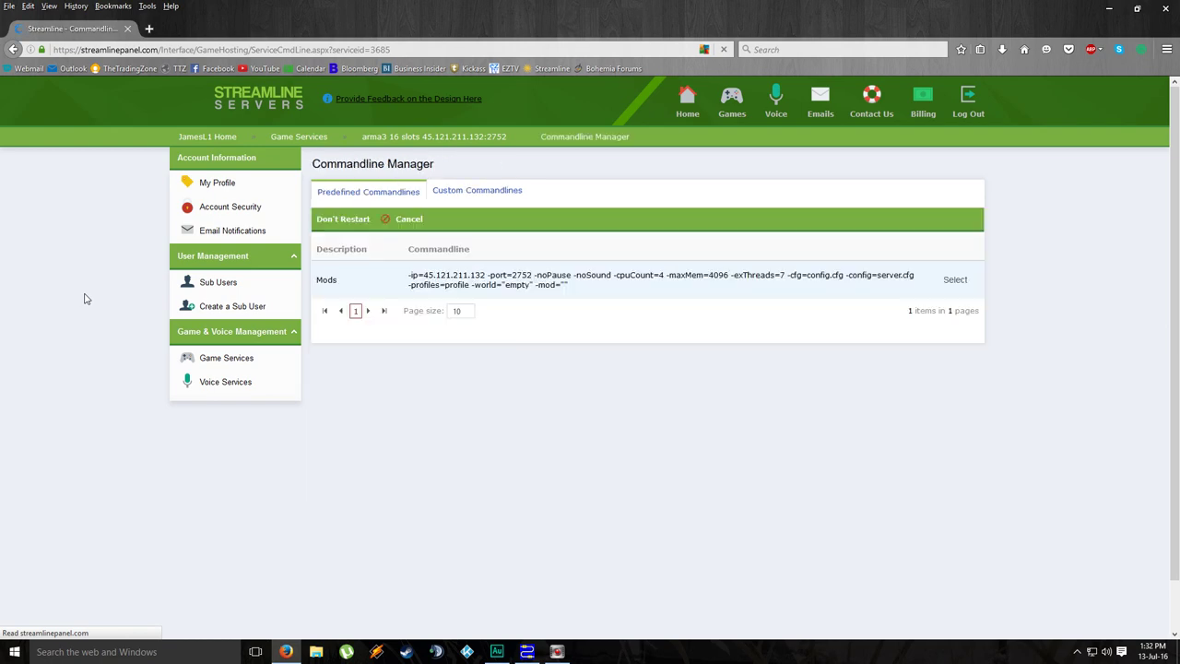
left_click(465, 192)
scroll(489, 369, "down", 2)
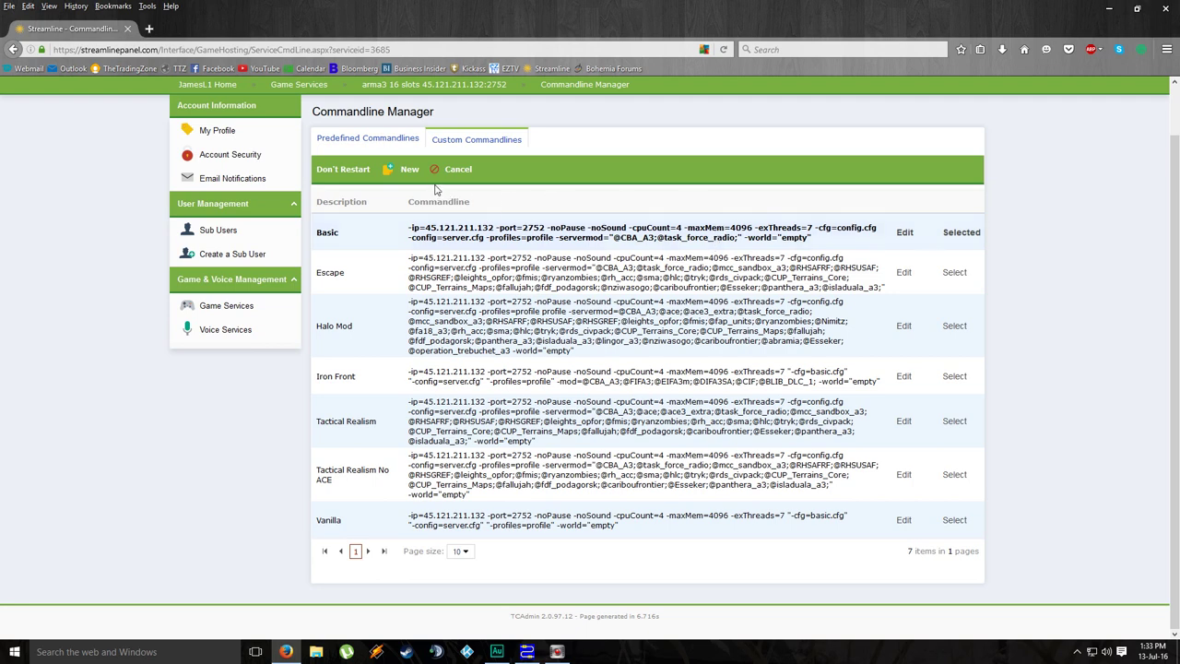
left_click(409, 170)
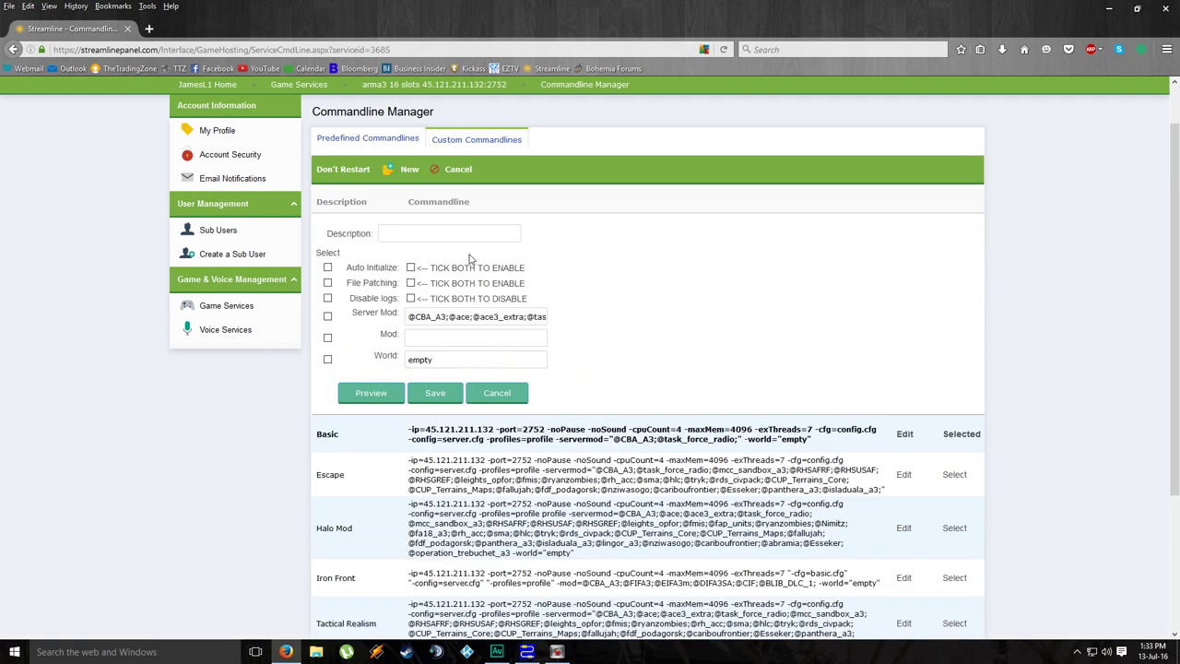
left_click(404, 232)
left_click(328, 317)
left_click(328, 358)
left_click_drag(405, 316, 463, 314)
left_click(447, 316)
key("Right")
key("shift+Left")
key("Right")
key("End")
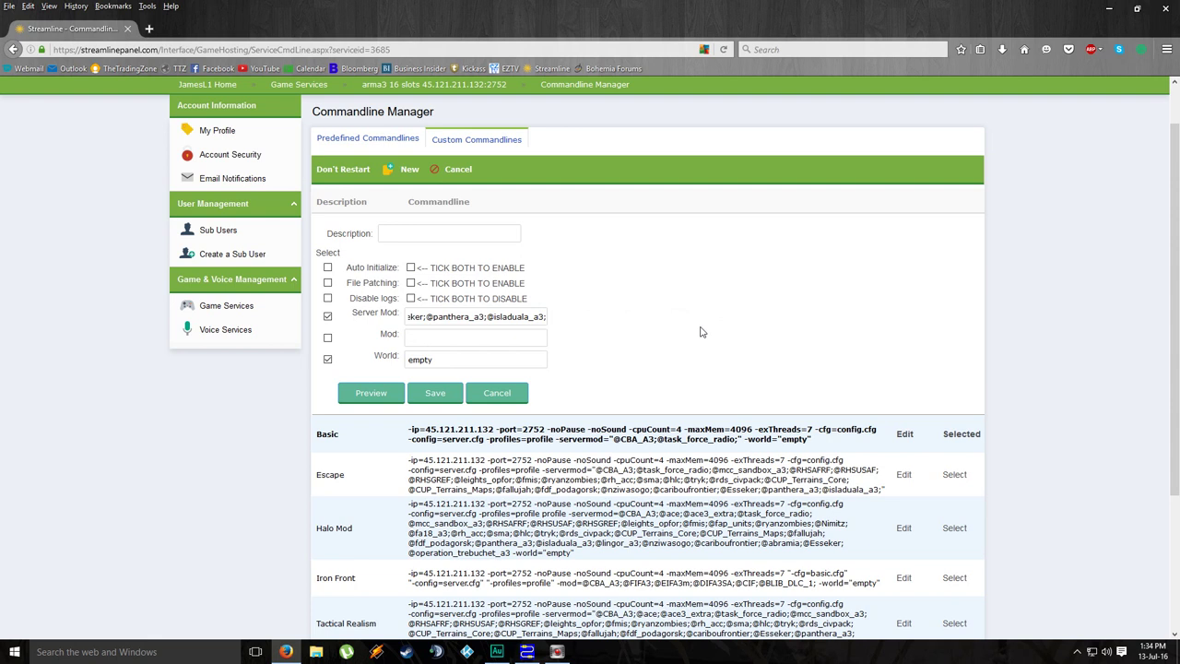
key("Home")
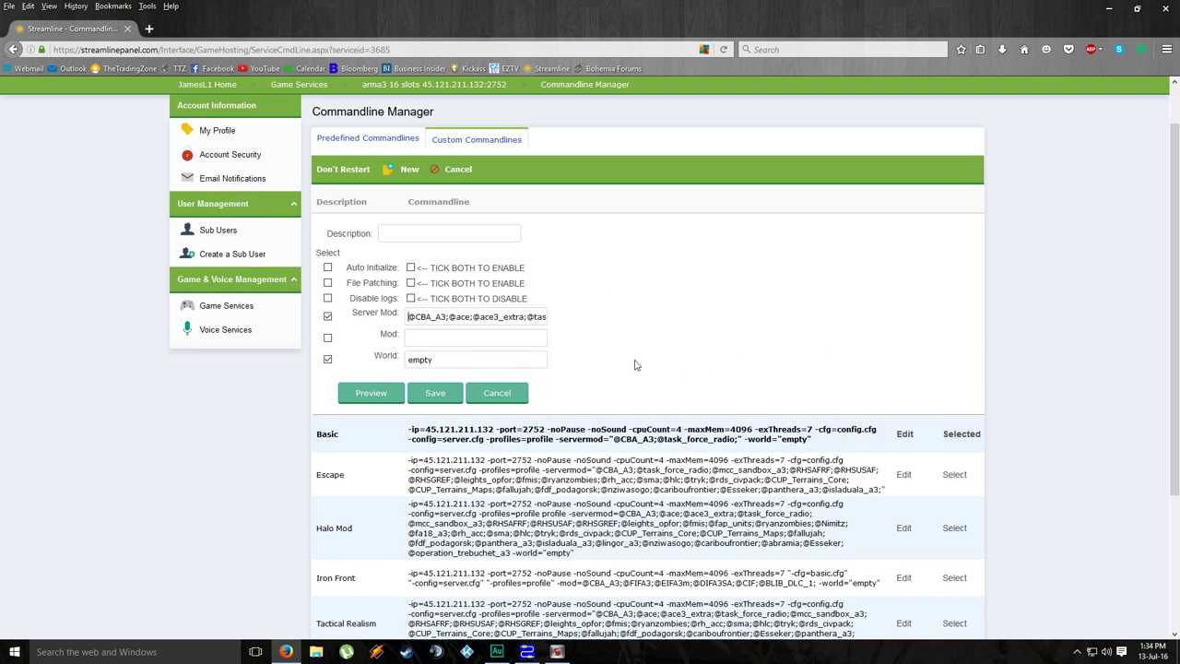
scroll(608, 363, "down", 3)
left_click(517, 250)
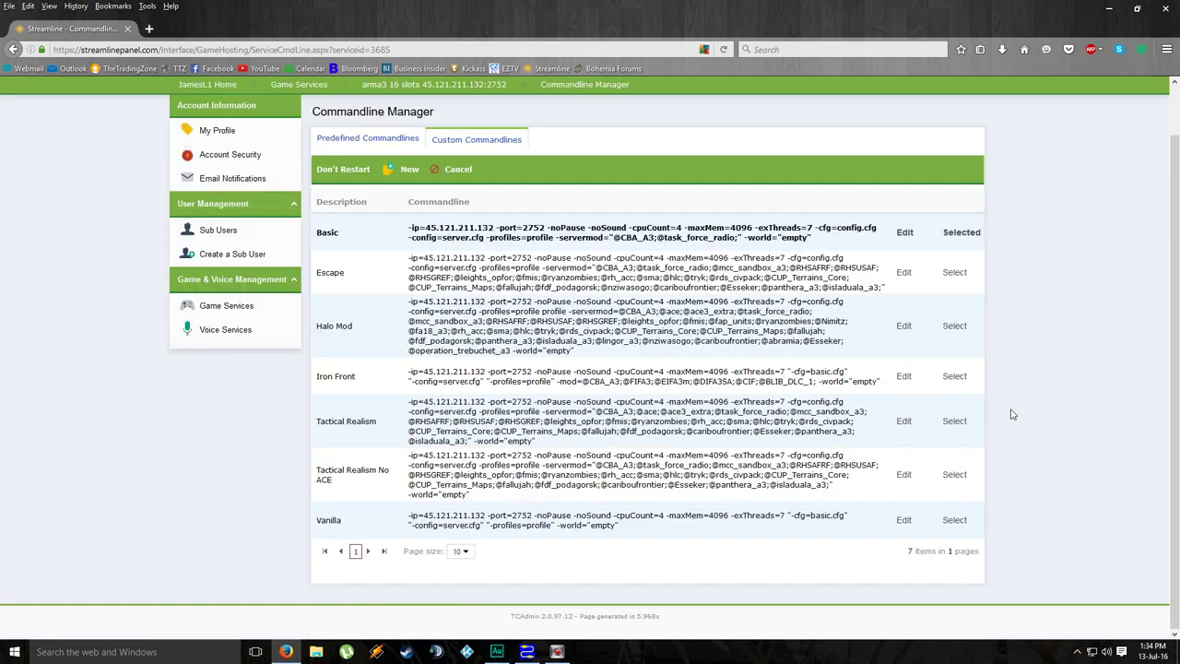
scroll(876, 369, "up", 1)
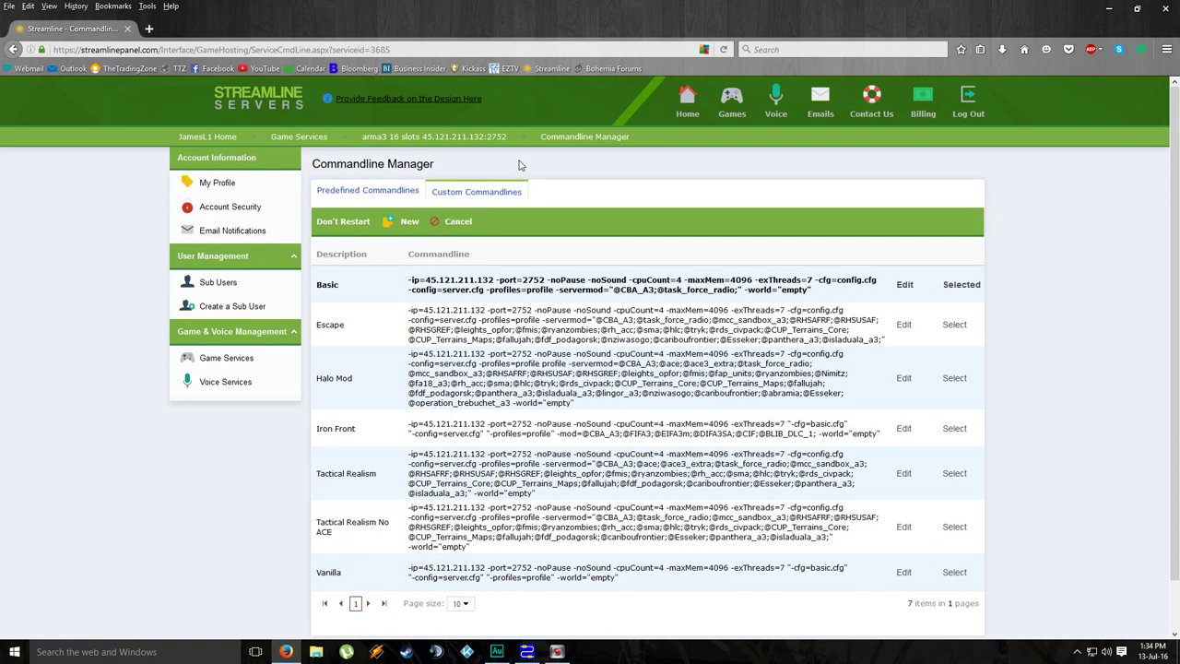
Step: Select Tactical Realism as the active commandline and go back to the arma3 server overview
left_click(955, 474)
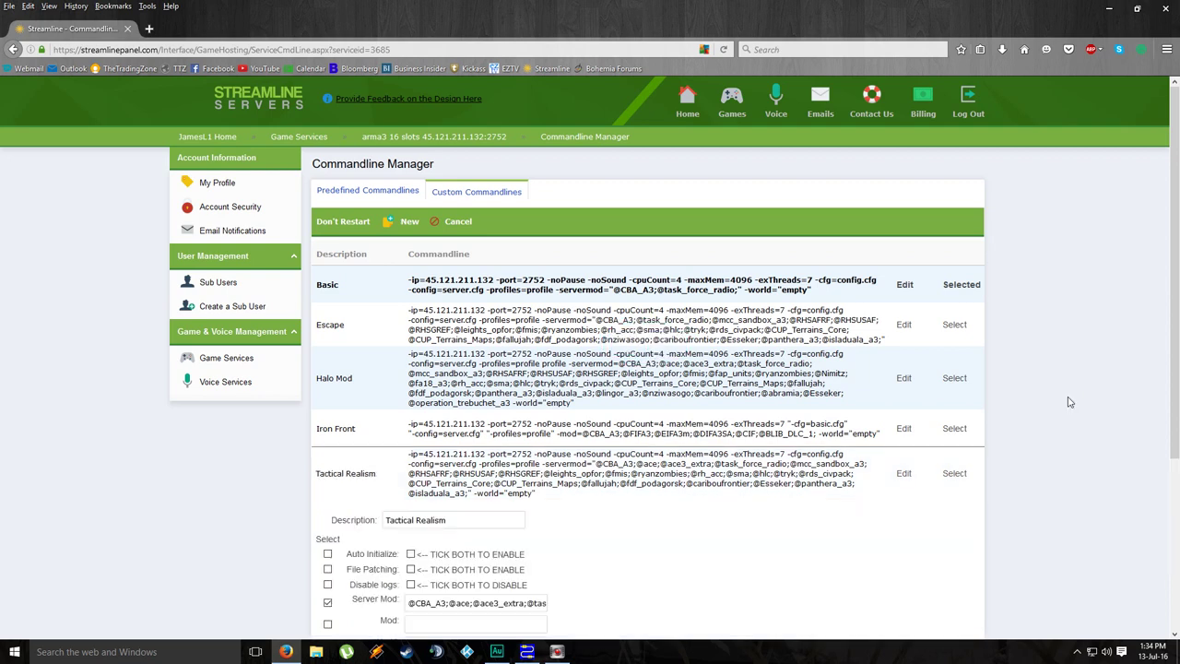
left_click(950, 474)
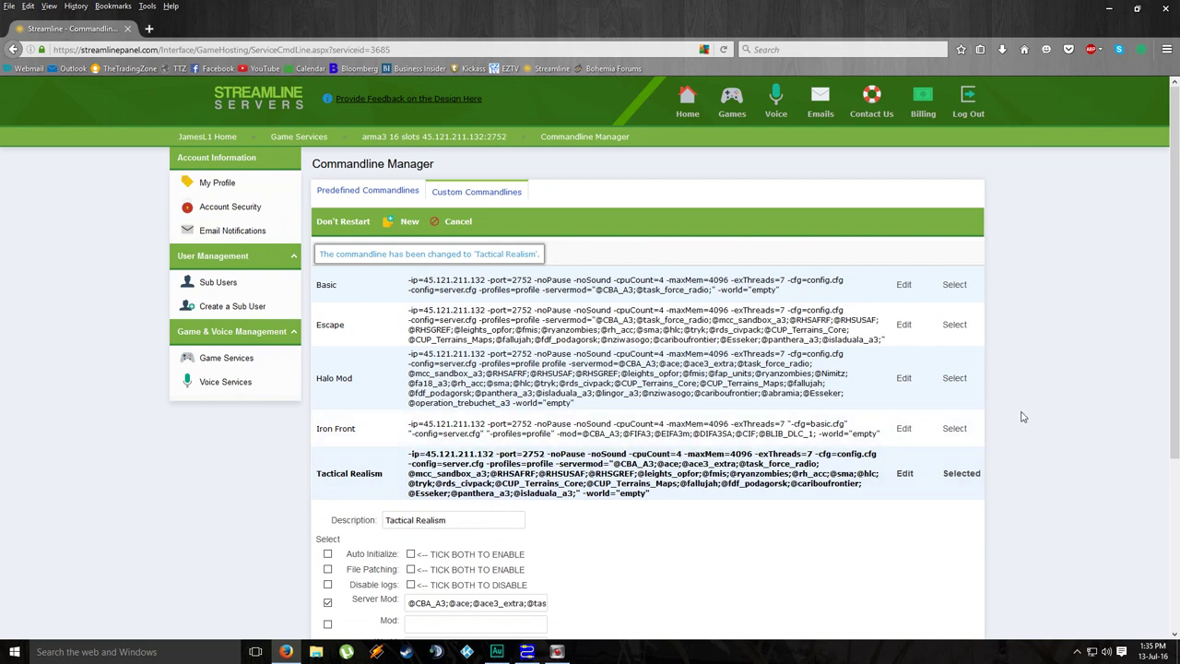
left_click(740, 119)
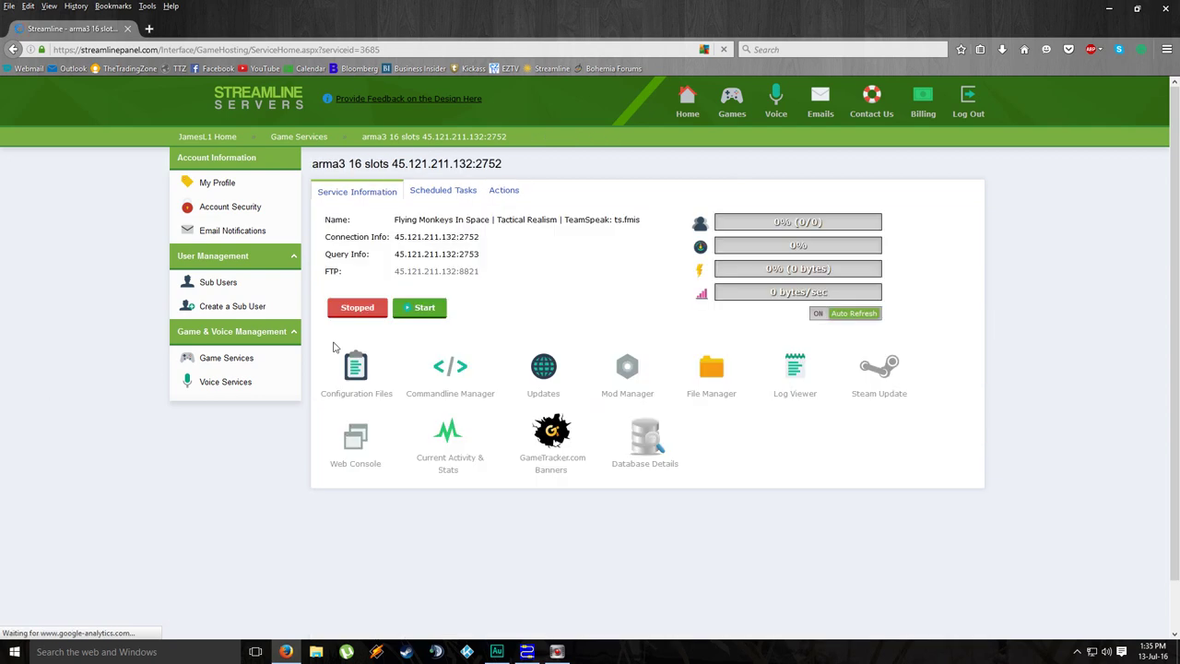
Step: Start the arma3 16 slots server from its service home page
left_click(420, 307)
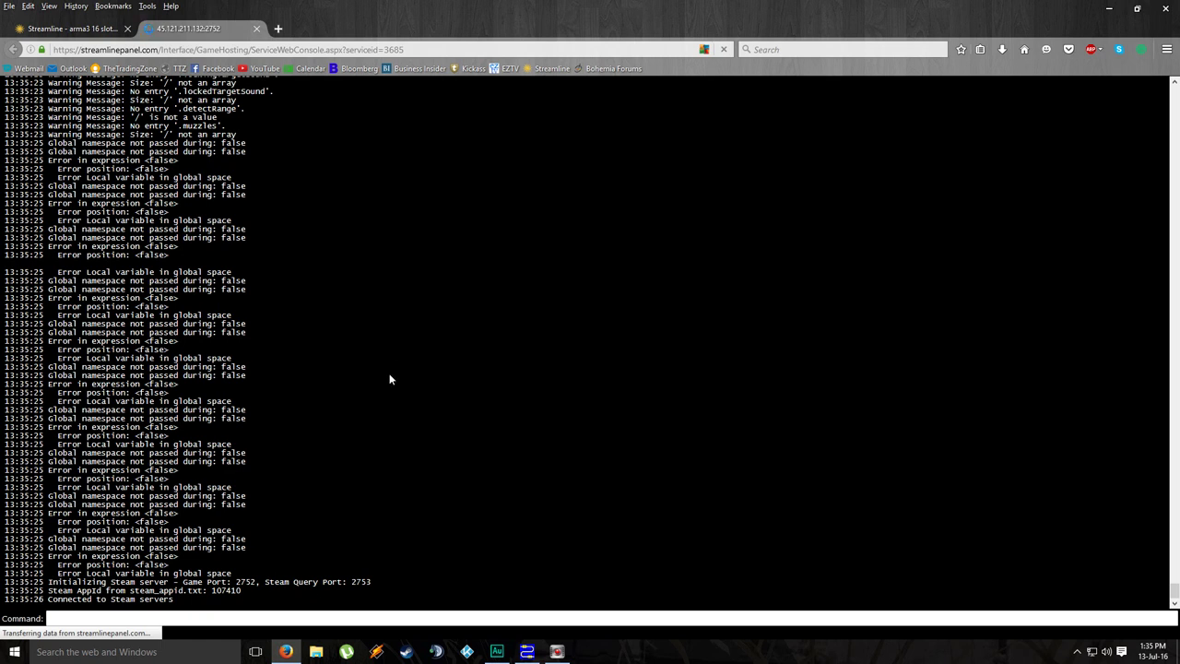
left_click_drag(169, 599, 111, 599)
left_click(268, 569)
scroll(457, 318, "up", 10)
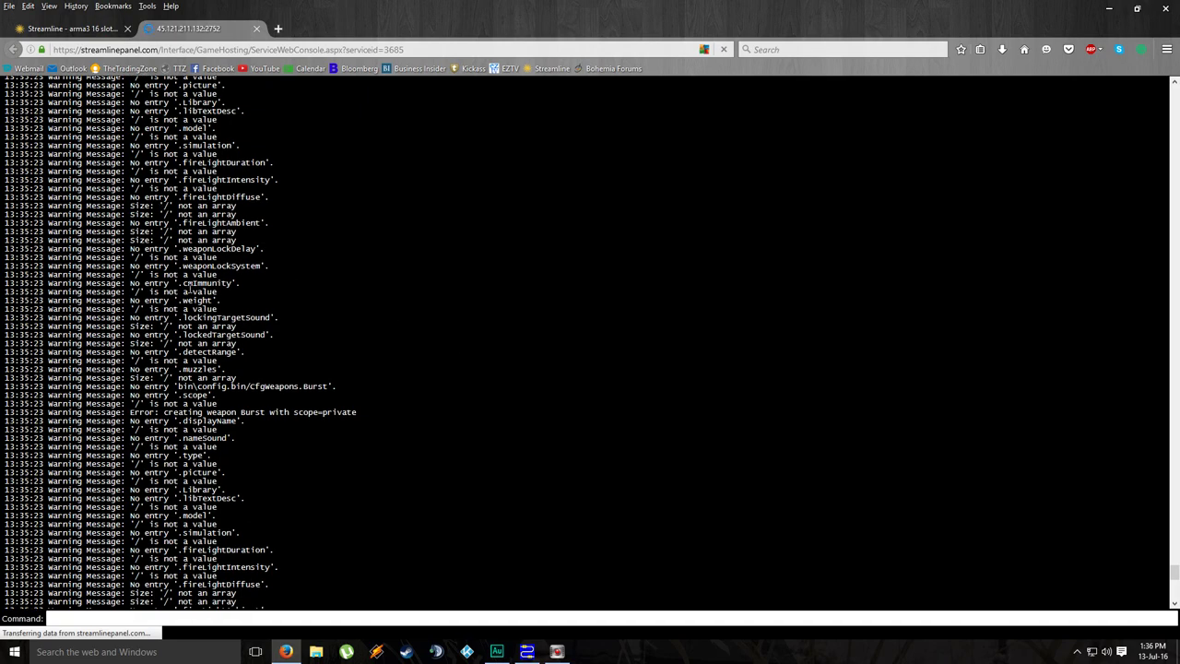
scroll(185, 343, "up", 8)
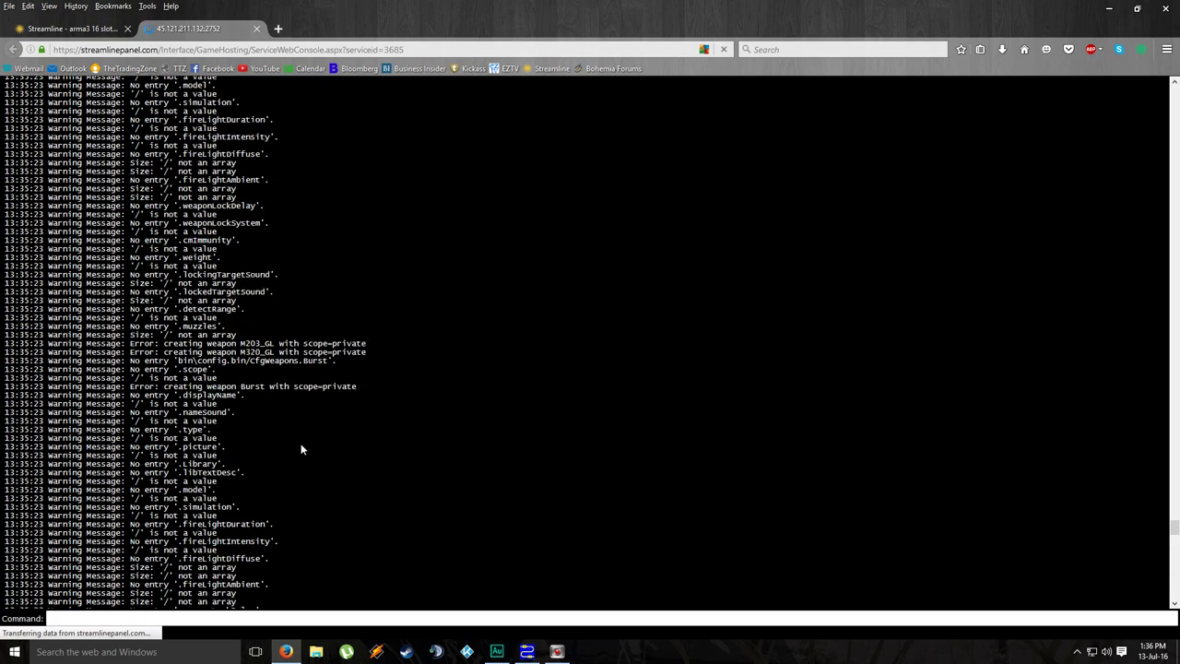
scroll(303, 438, "down", 10)
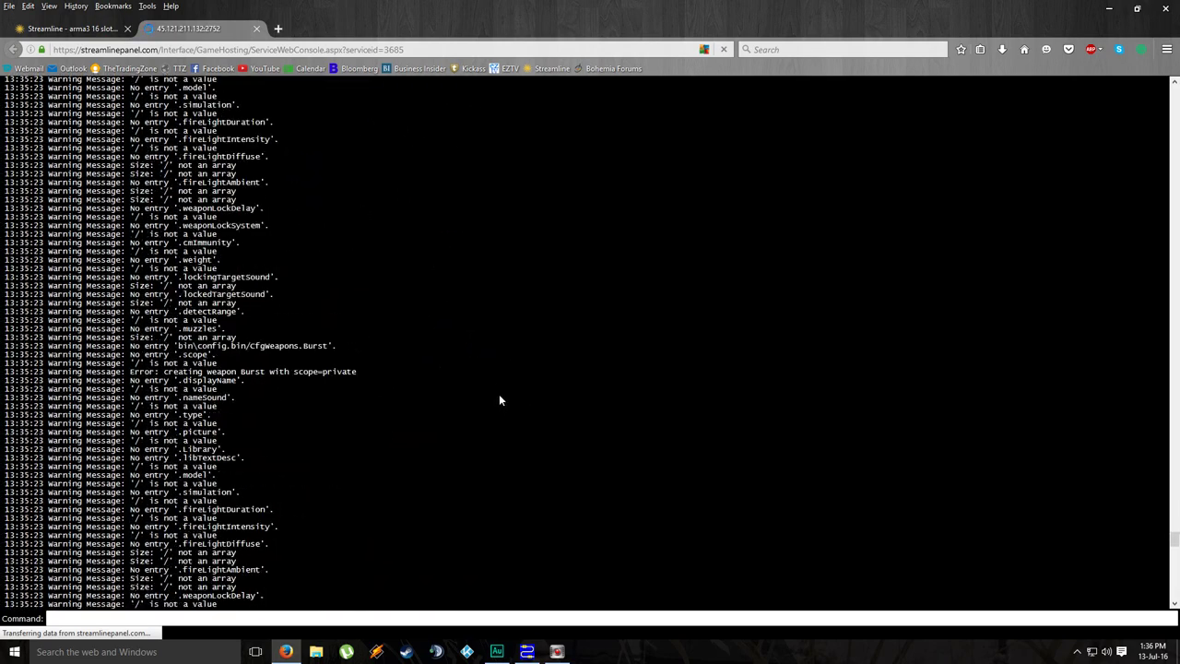
scroll(499, 395, "down", 10)
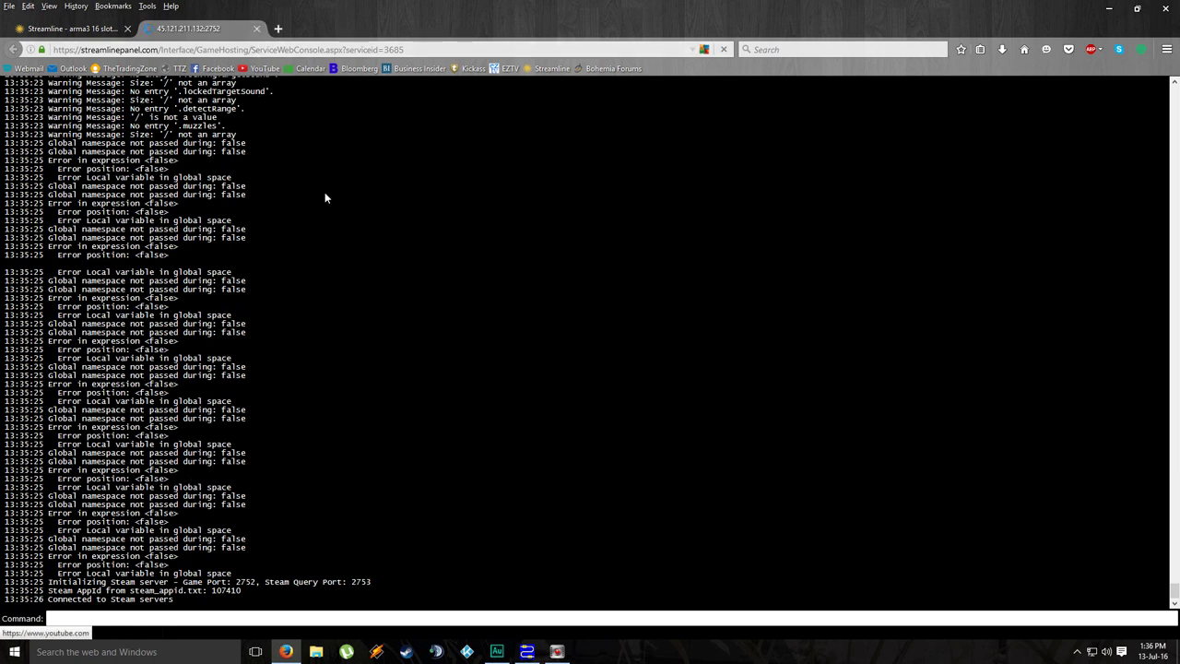
left_click(256, 28)
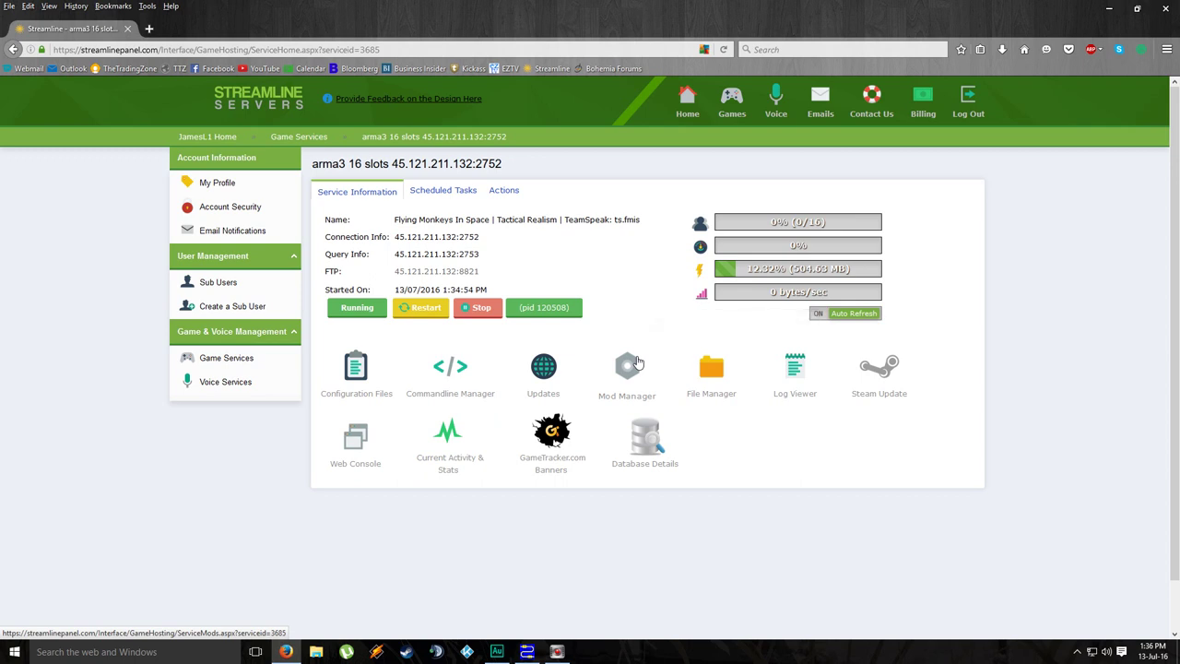
Step: Open the Mod Manager and scroll the mod list to confirm CUP Terrains – Core and Maps are installed
left_click(637, 361)
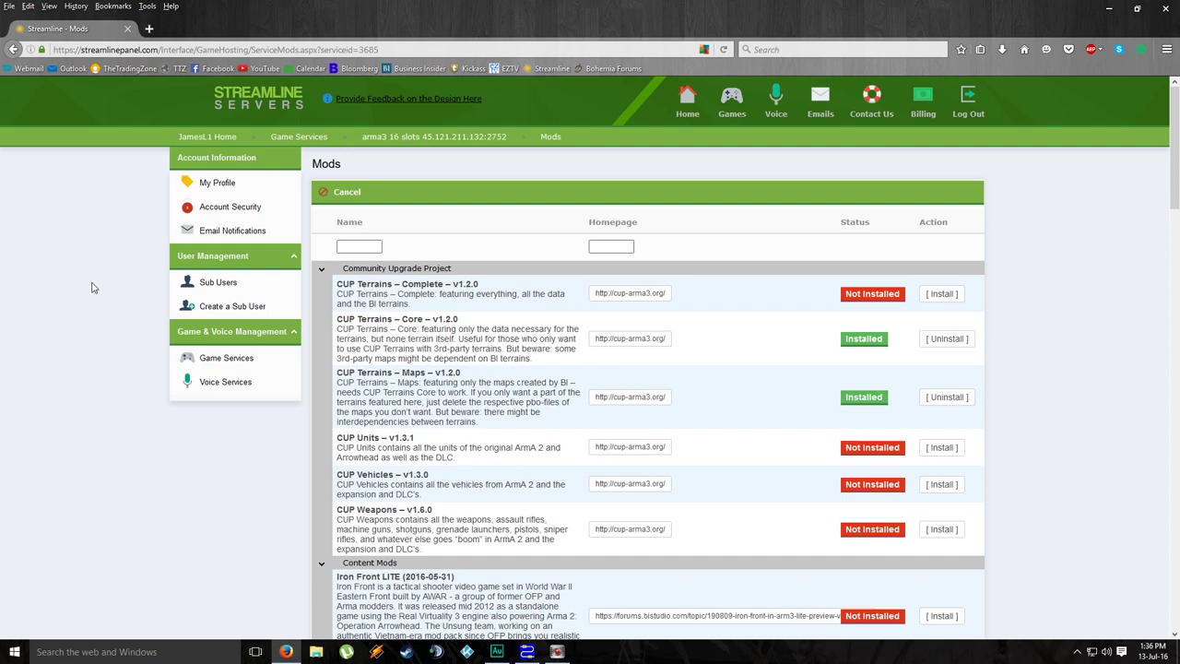
scroll(98, 280, "down", 2)
scroll(631, 380, "up", 1)
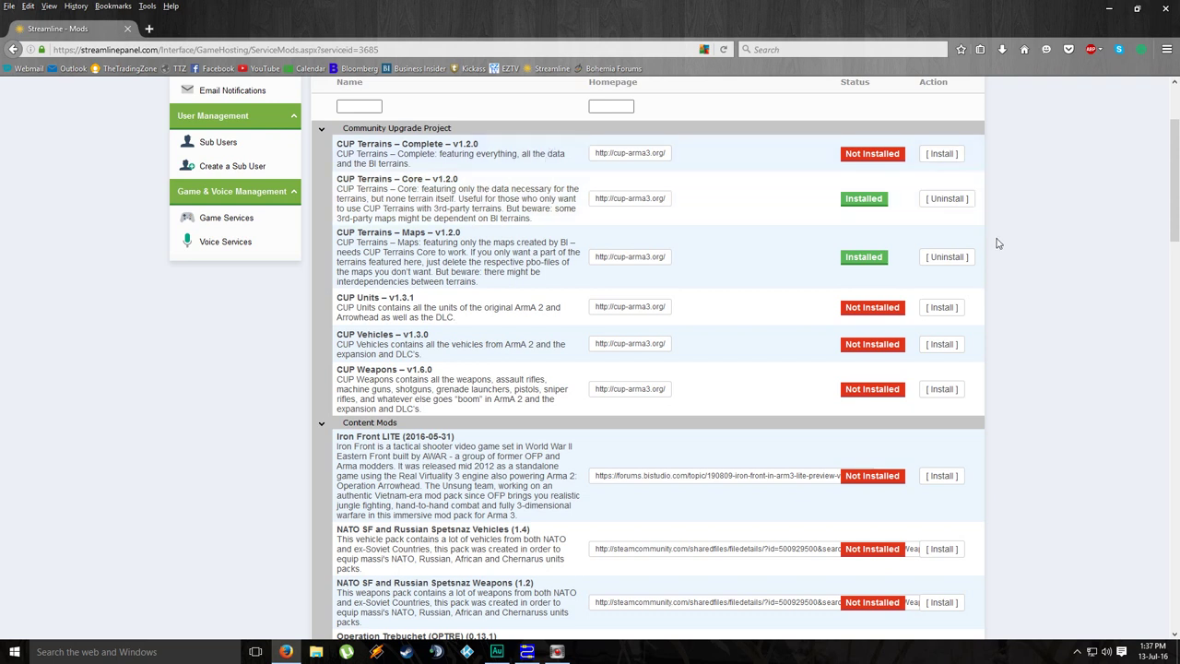
scroll(996, 239, "up", 3)
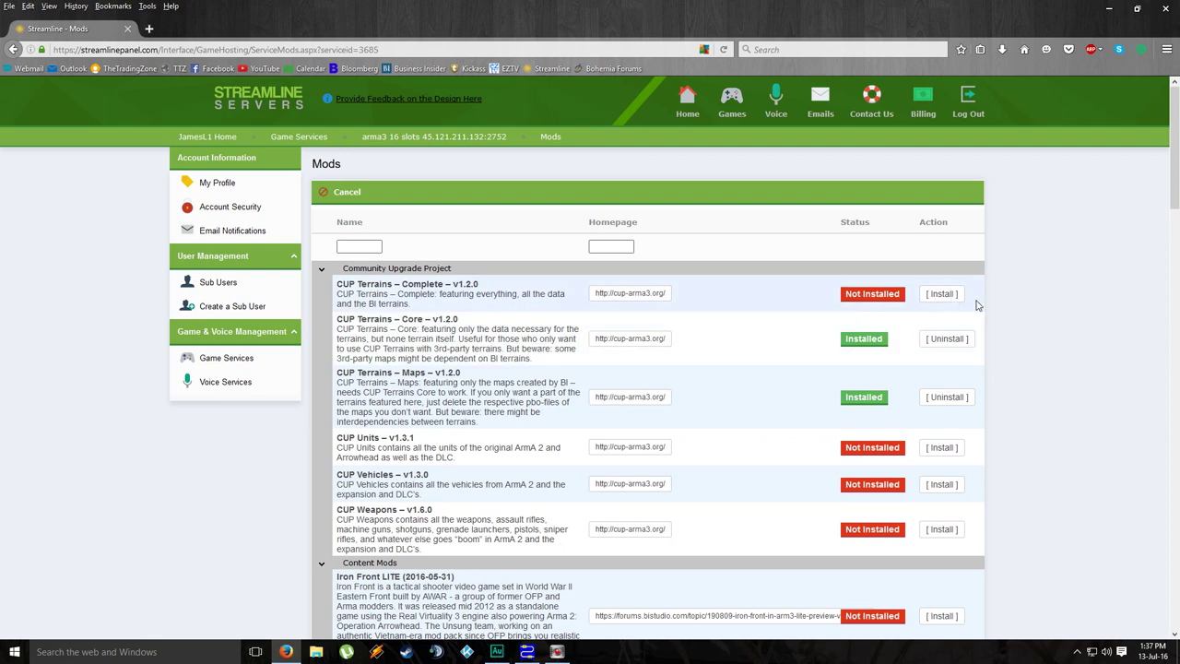
scroll(1023, 299, "down", 3)
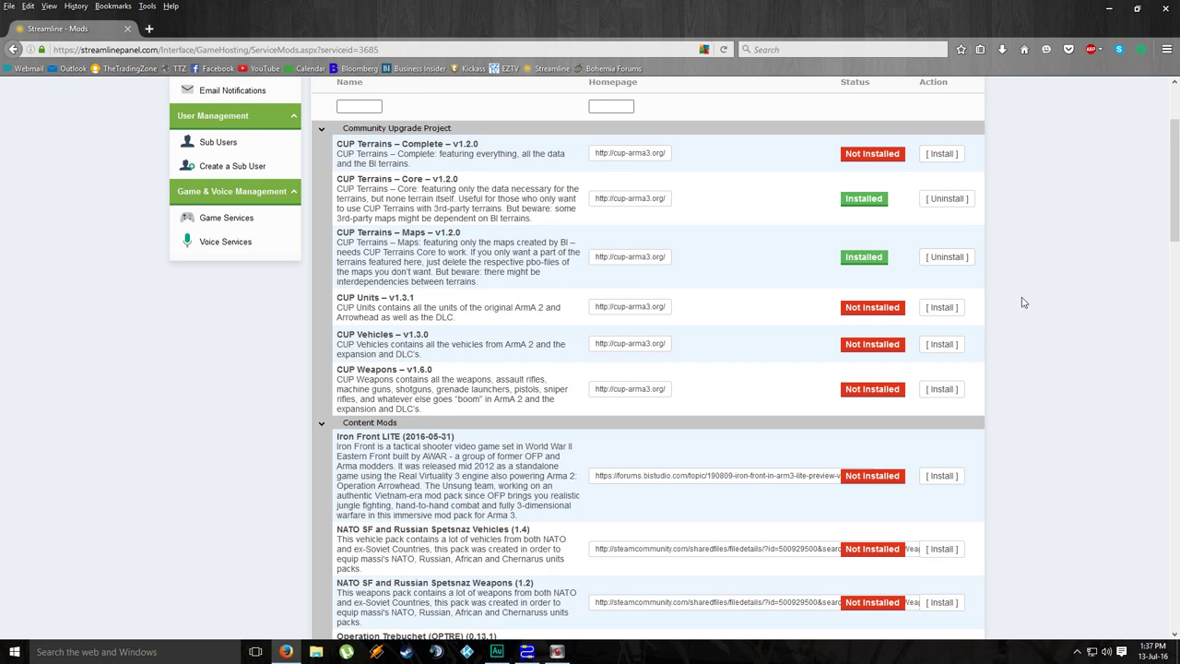
scroll(1023, 303, "down", 5)
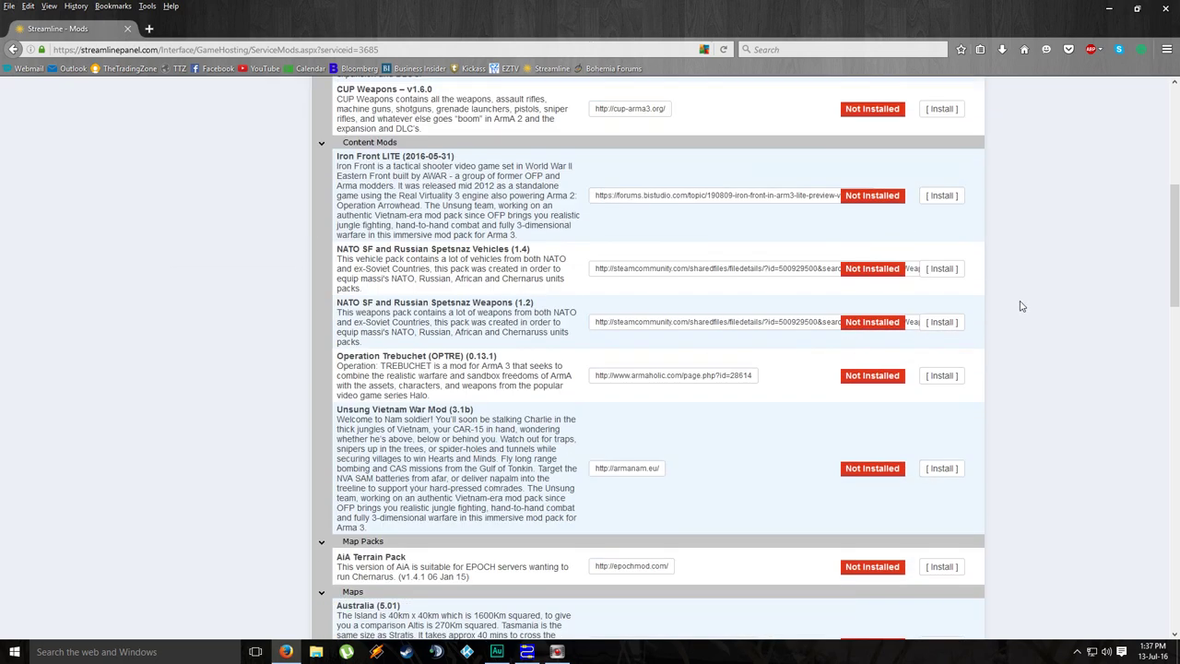
scroll(1021, 306, "up", 2)
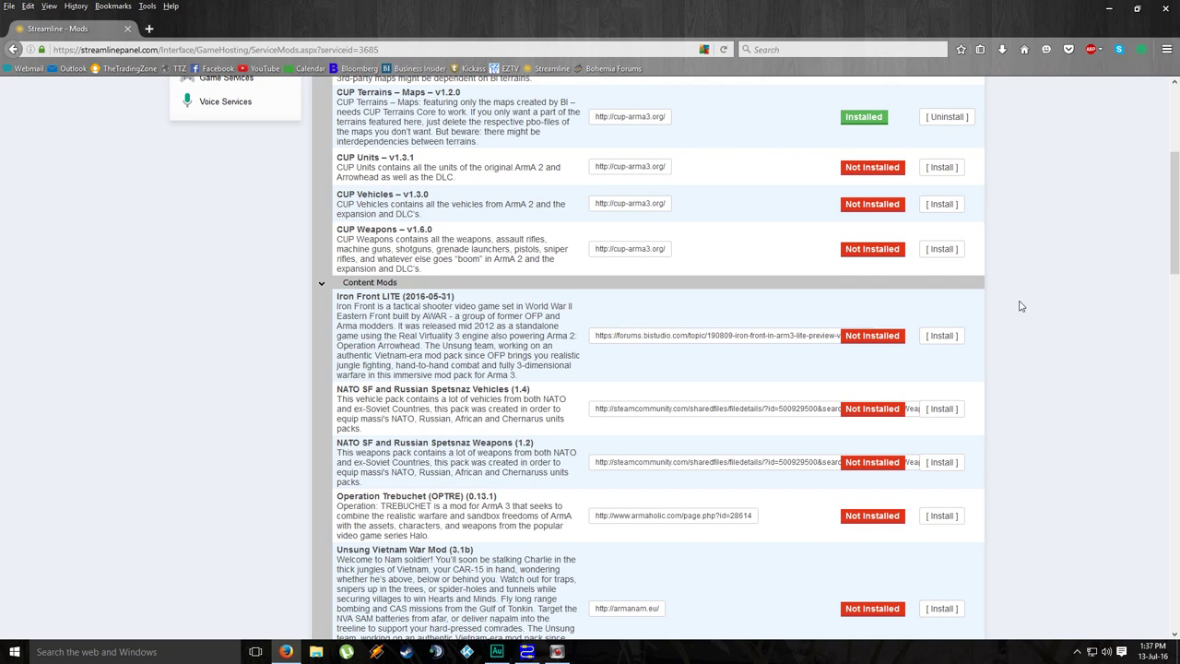
scroll(1022, 306, "up", 1)
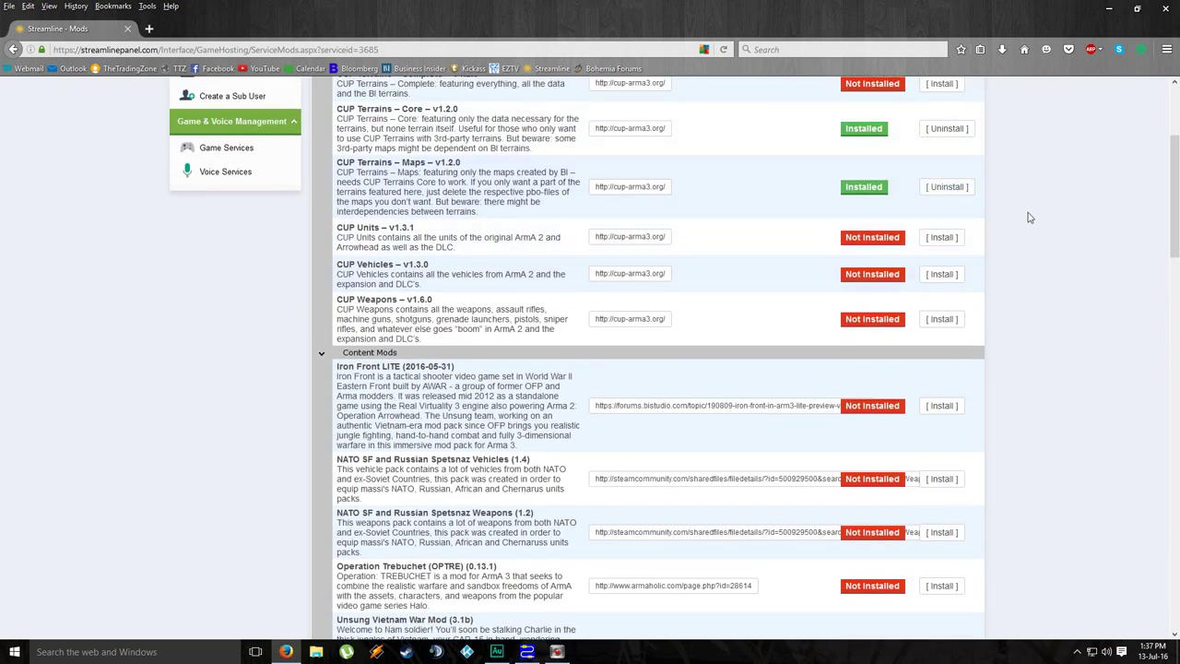
scroll(922, 236, "up", 1)
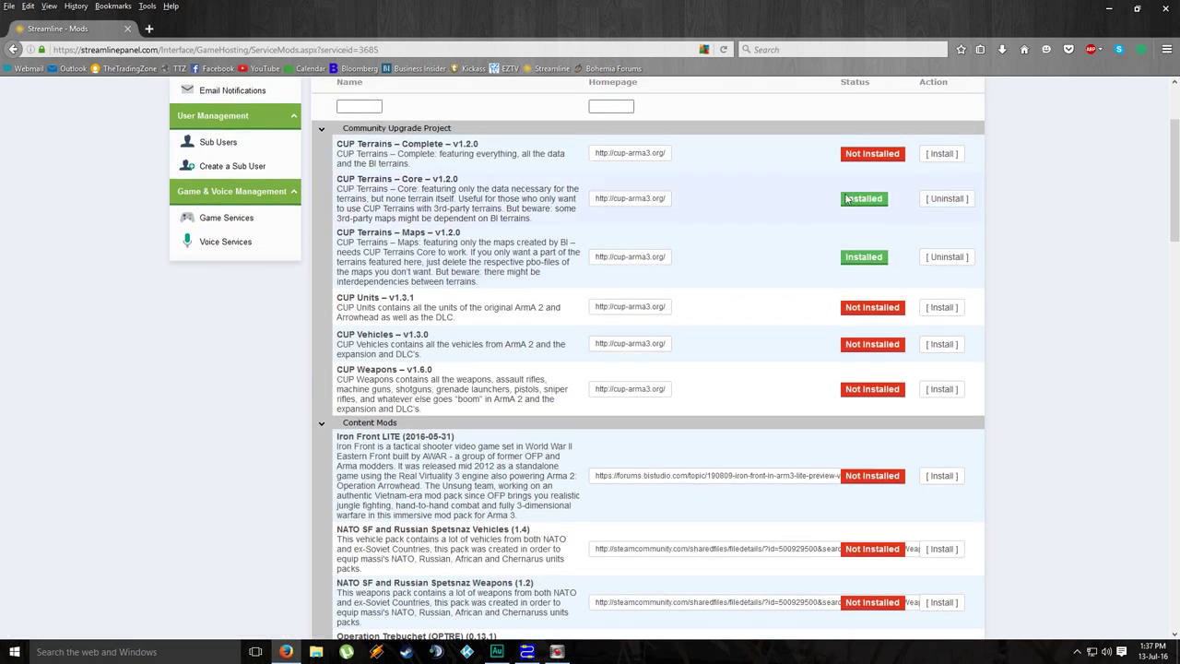
scroll(706, 274, "down", 3)
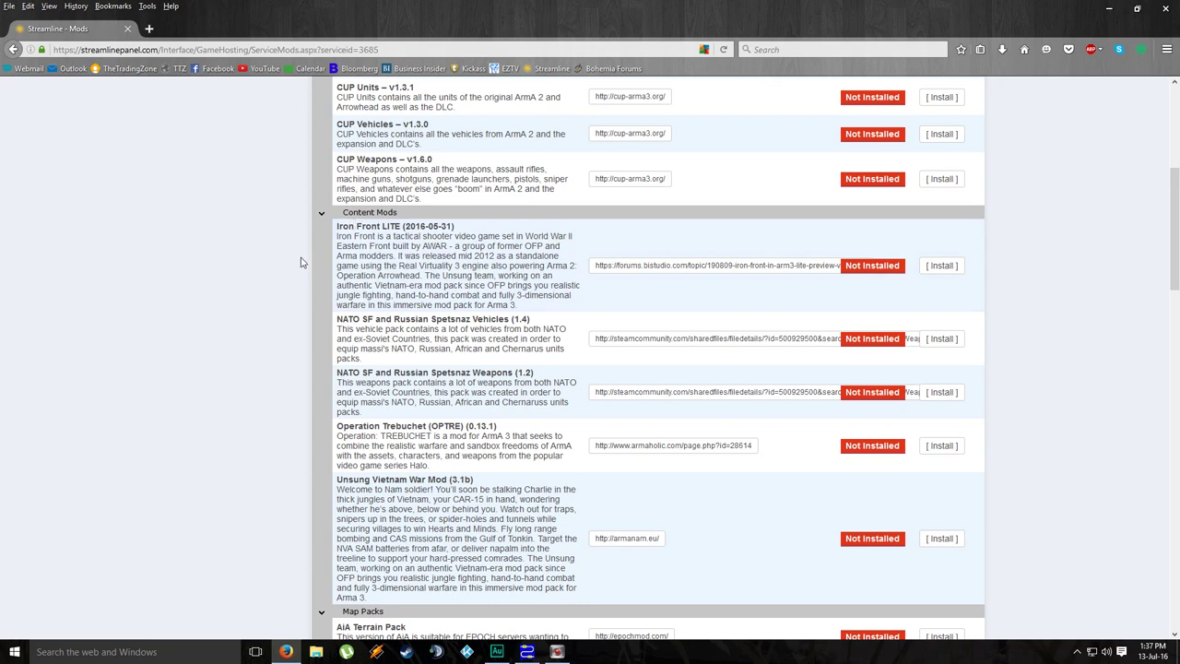
scroll(295, 248, "down", 1)
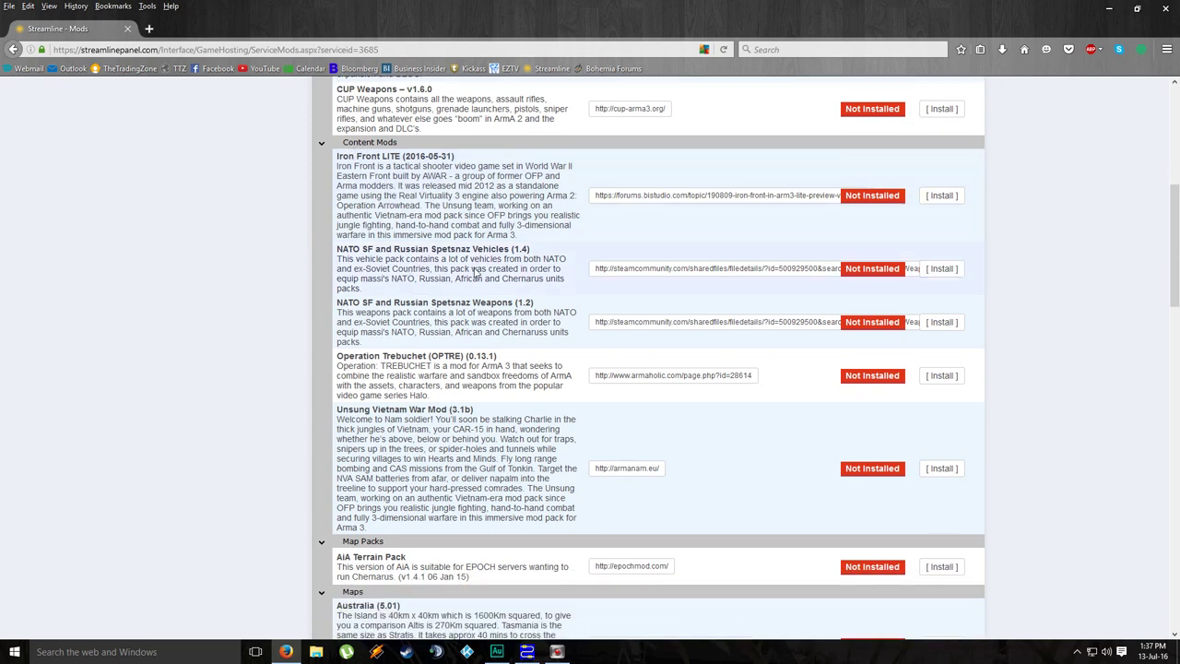
scroll(270, 338, "down", 2)
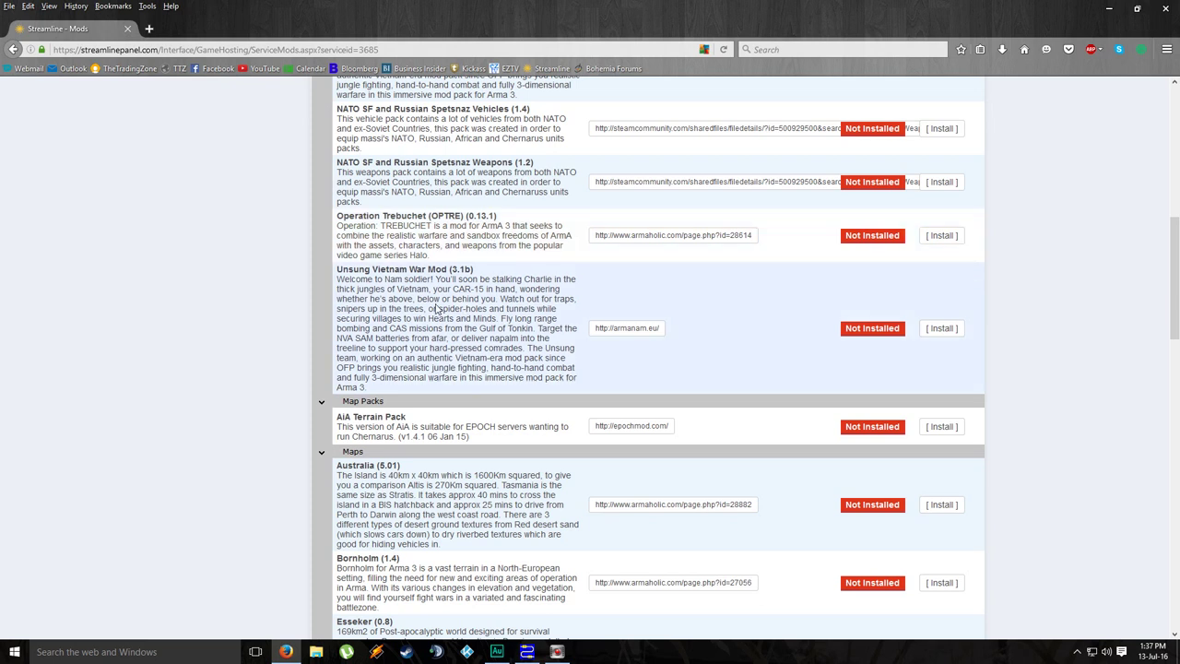
scroll(437, 308, "down", 2)
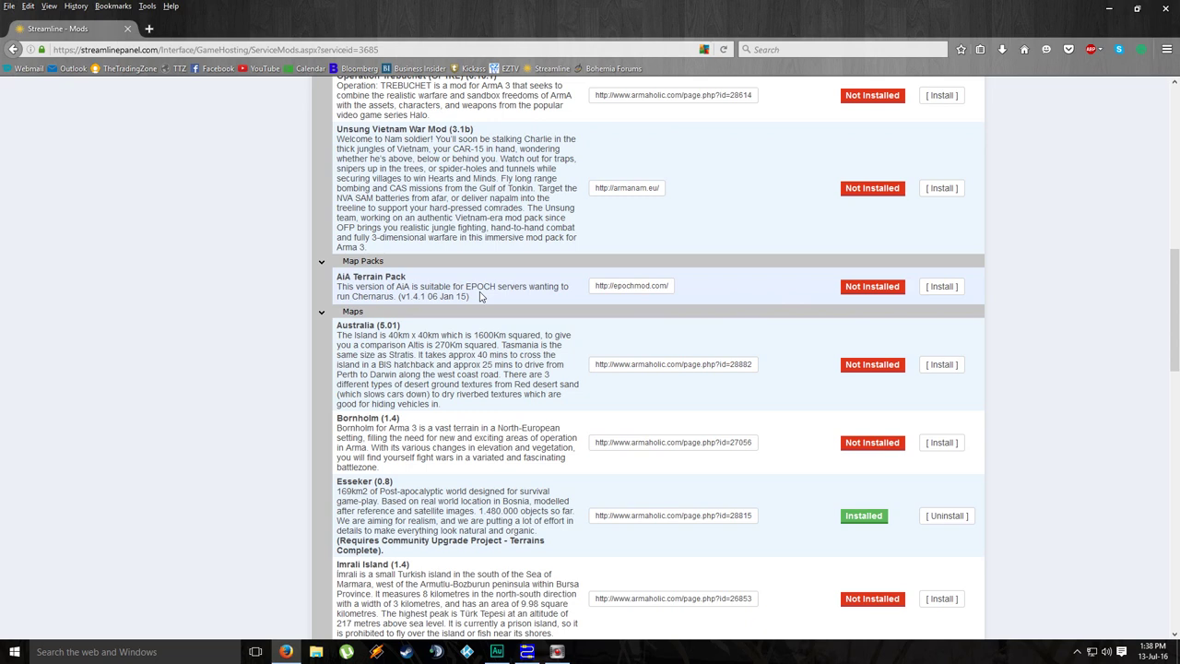
scroll(479, 296, "down", 2)
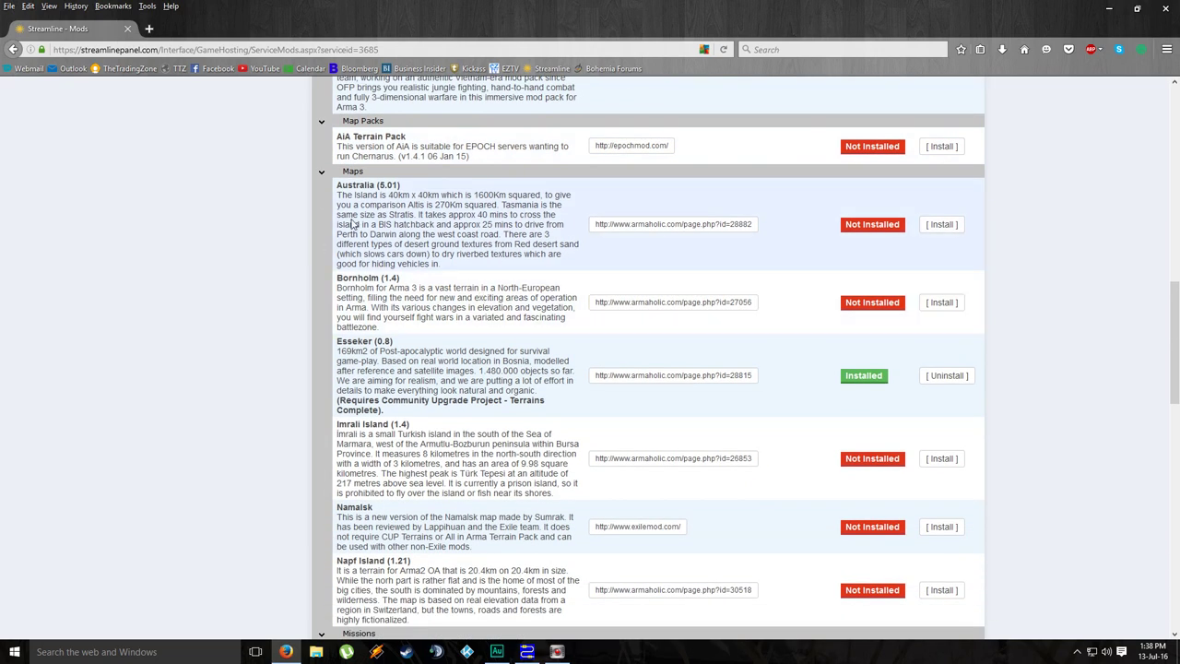
scroll(413, 362, "down", 1)
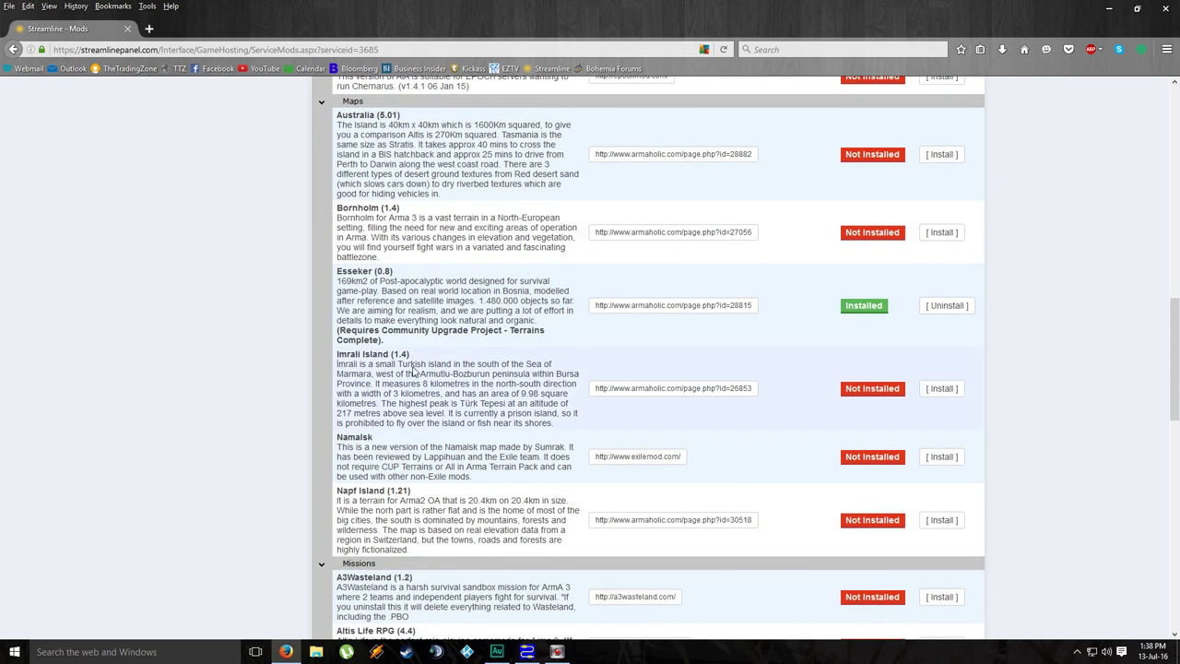
scroll(412, 367, "down", 2)
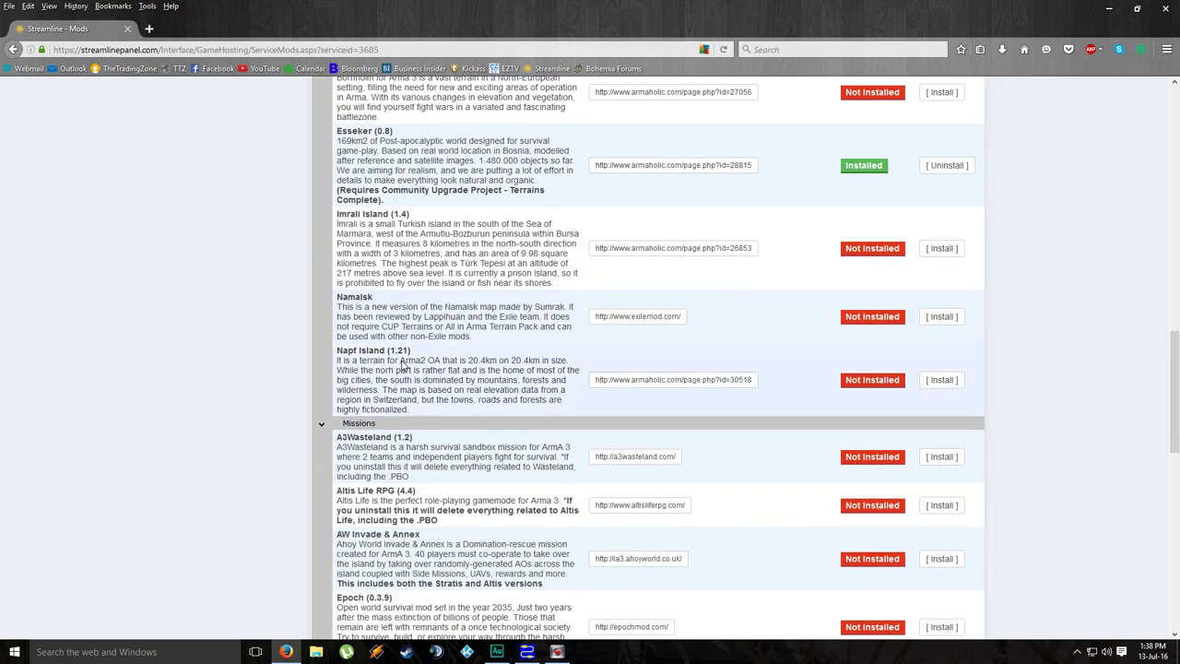
left_click(943, 382)
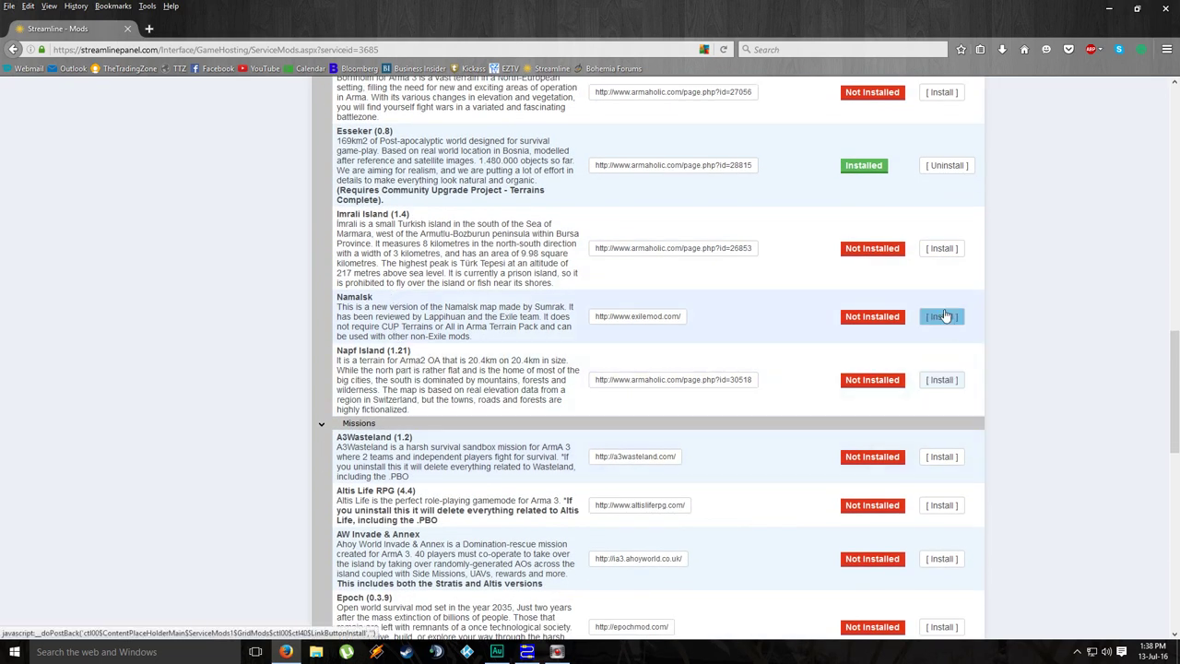
scroll(1033, 306, "up", 2)
scroll(1035, 310, "down", 6)
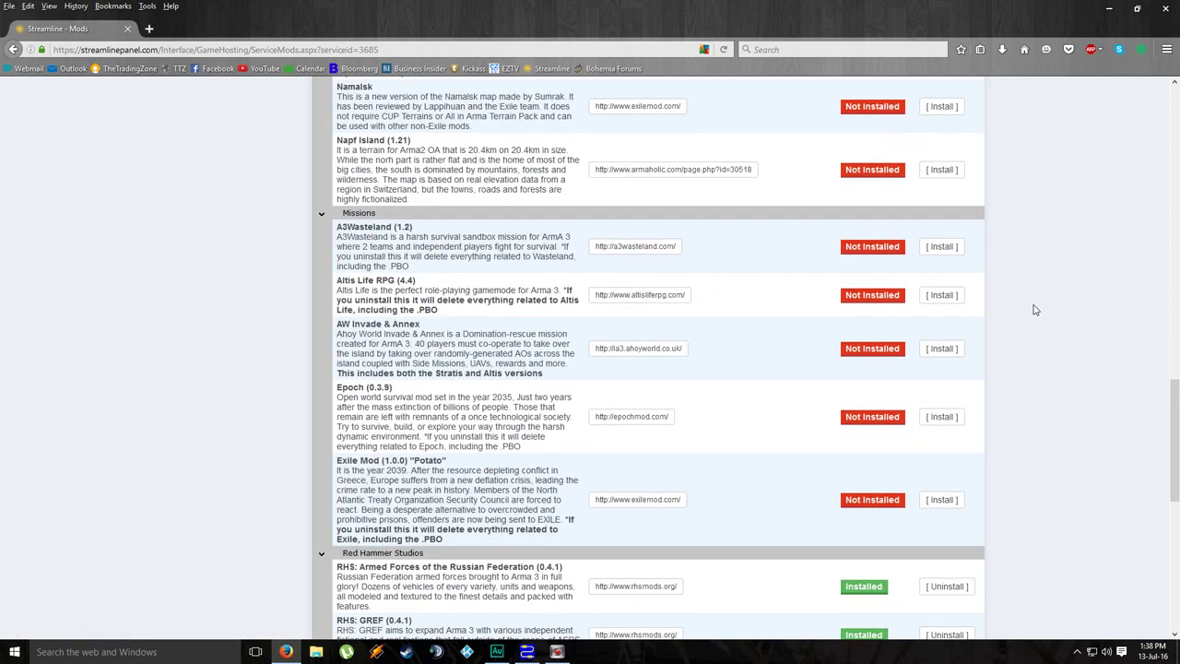
scroll(1034, 310, "down", 2)
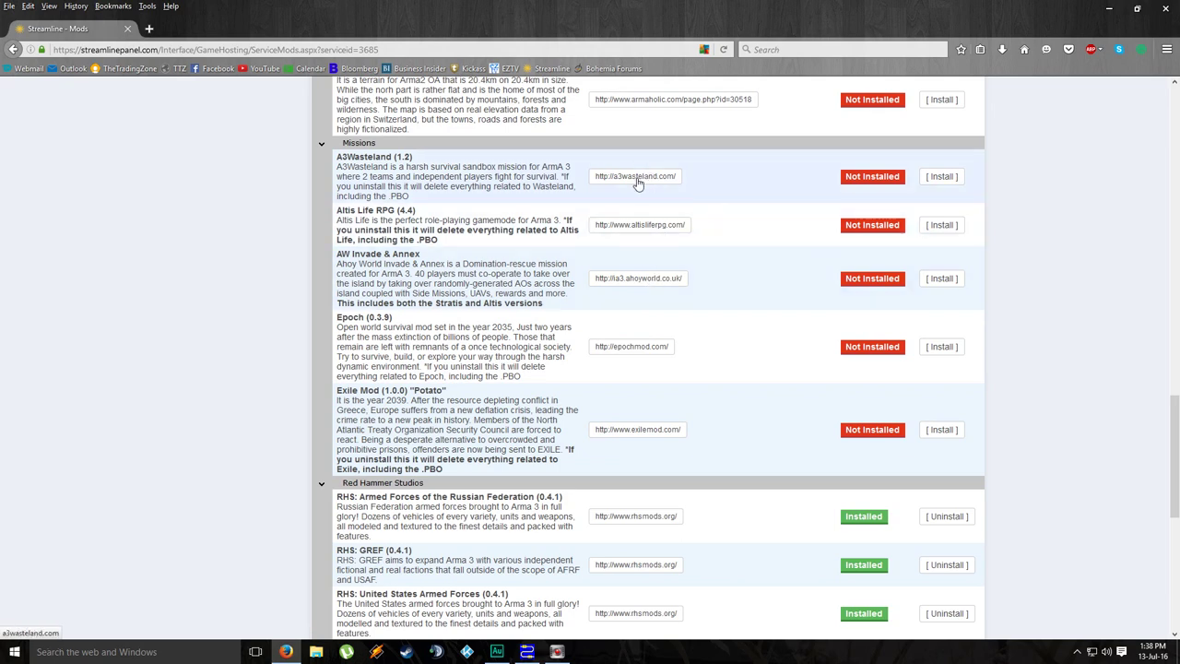
scroll(209, 363, "down", 8)
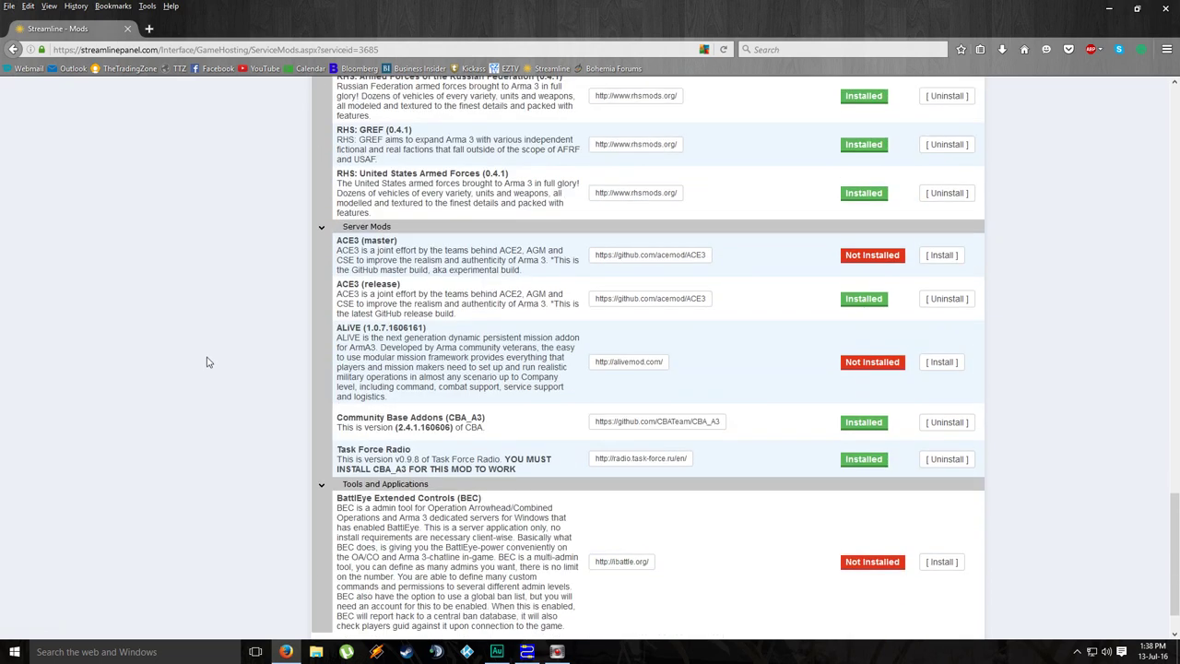
scroll(209, 361, "up", 3)
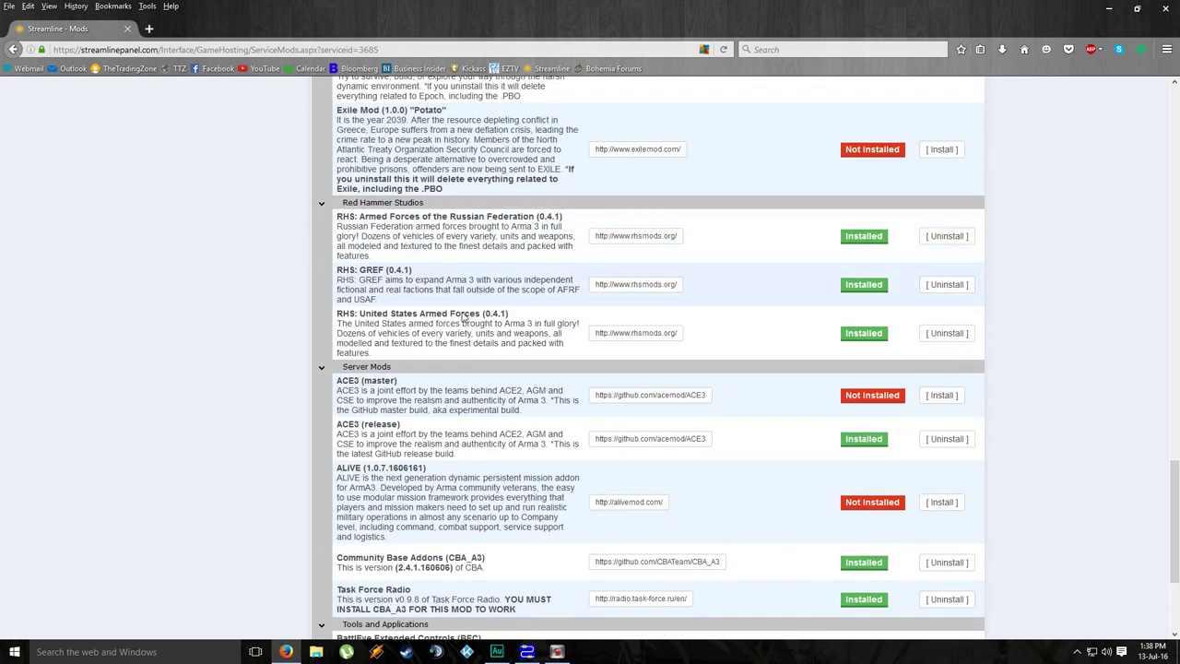
scroll(381, 289, "down", 3)
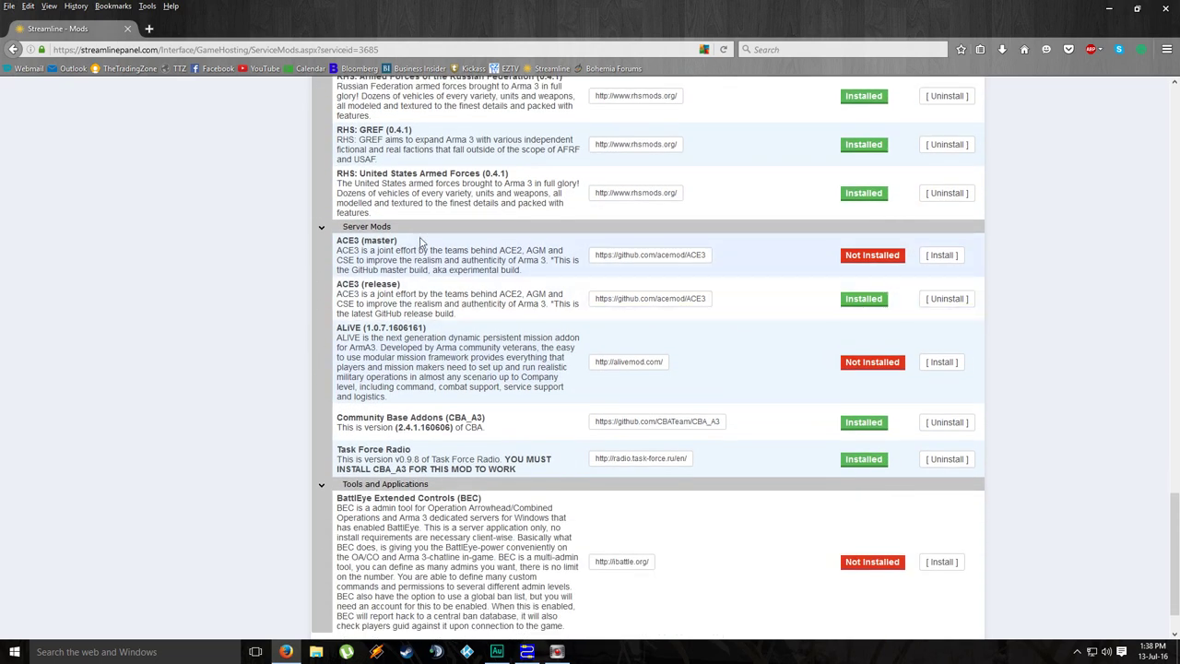
scroll(342, 384, "down", 2)
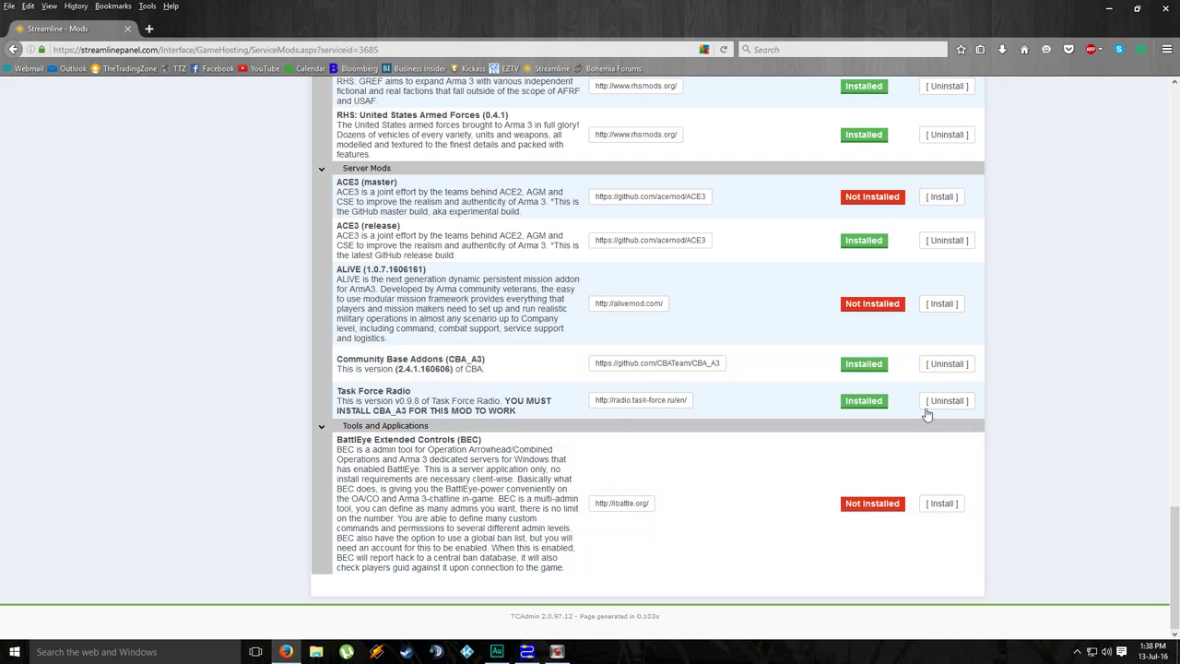
scroll(1106, 397, "up", 6)
scroll(1105, 397, "up", 15)
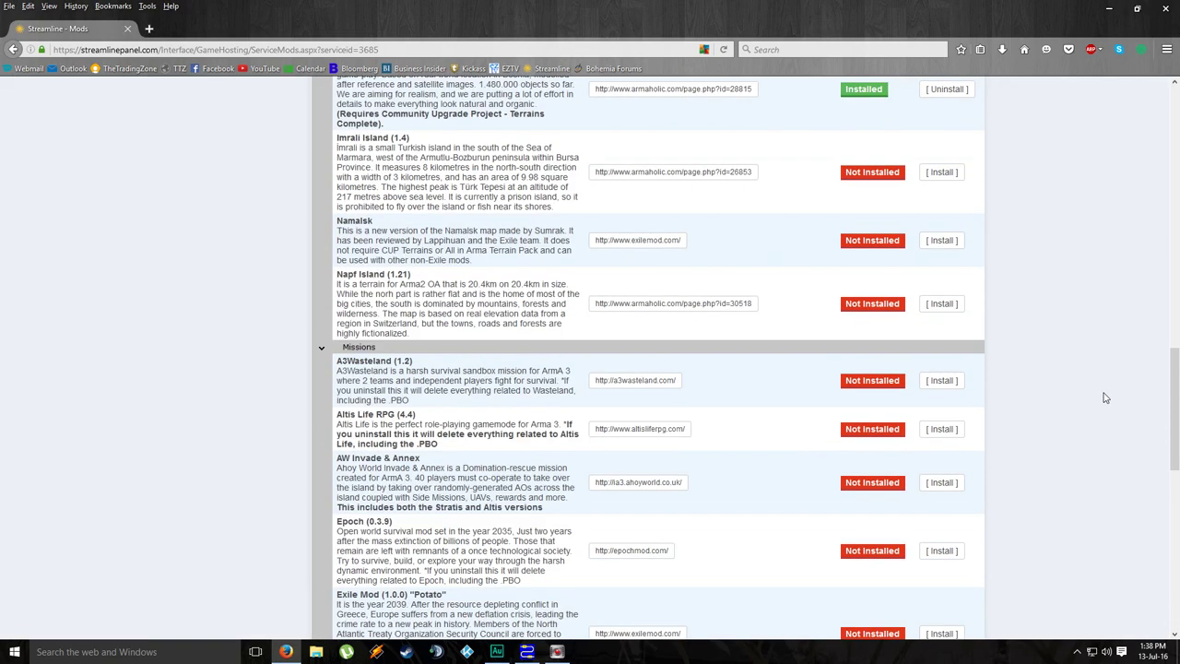
scroll(1107, 392, "up", 15)
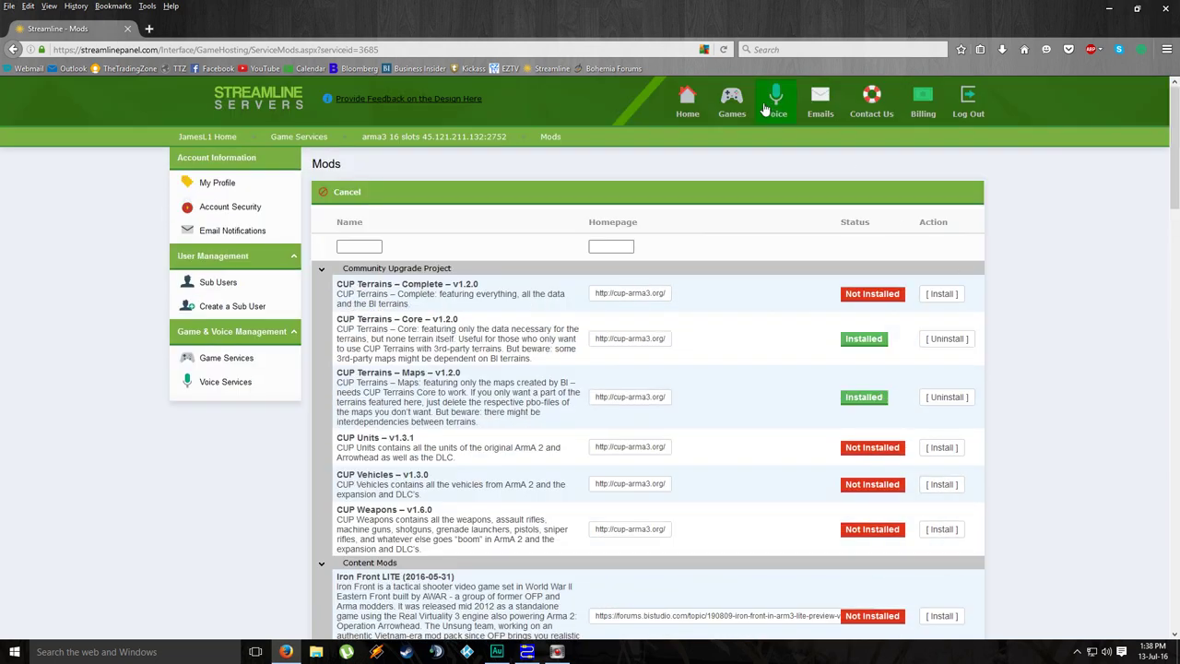
Step: Check the pending mod updates under Updates, then return to the arma3 server overview
left_click(744, 96)
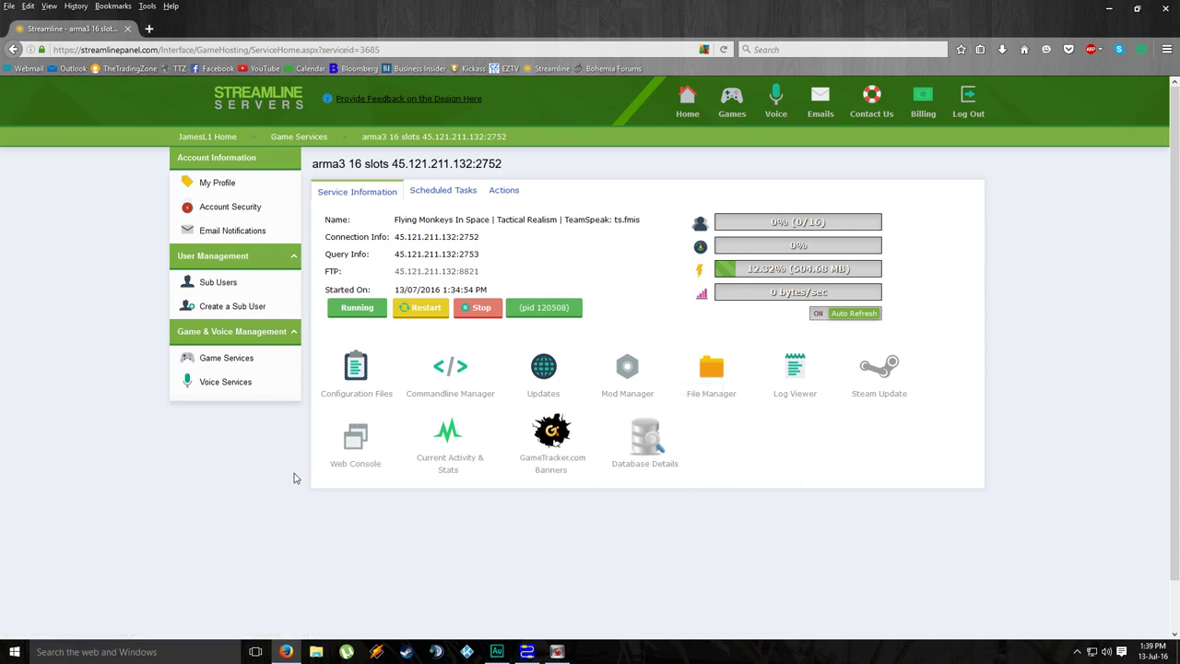
left_click(544, 371)
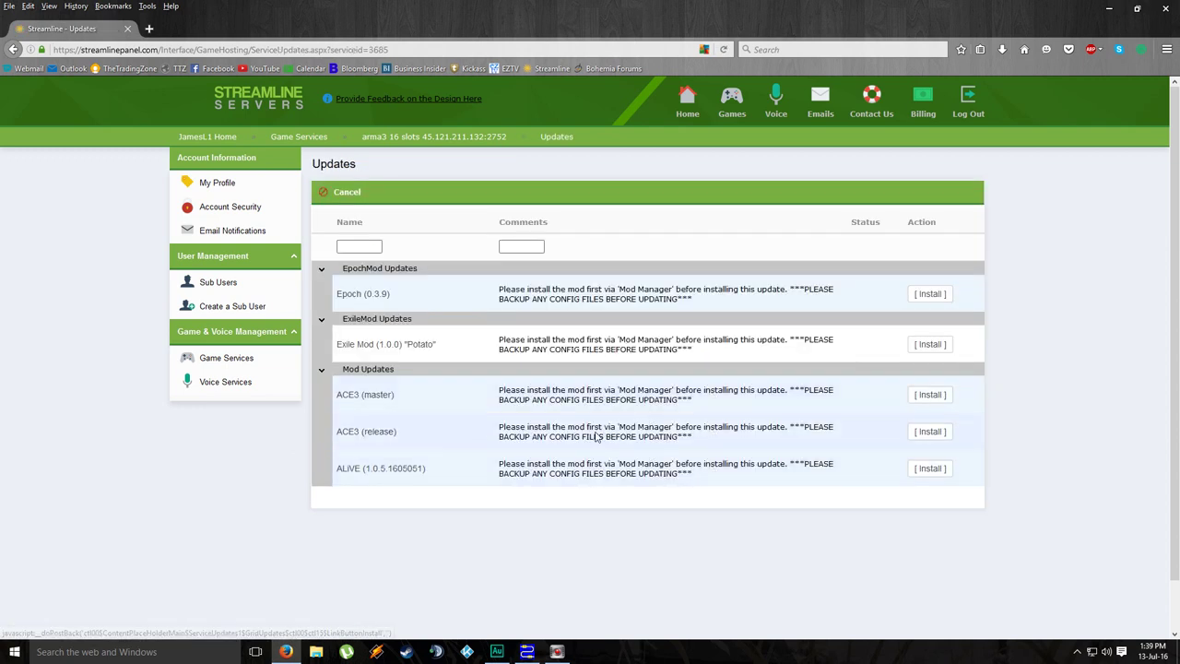
left_click(725, 102)
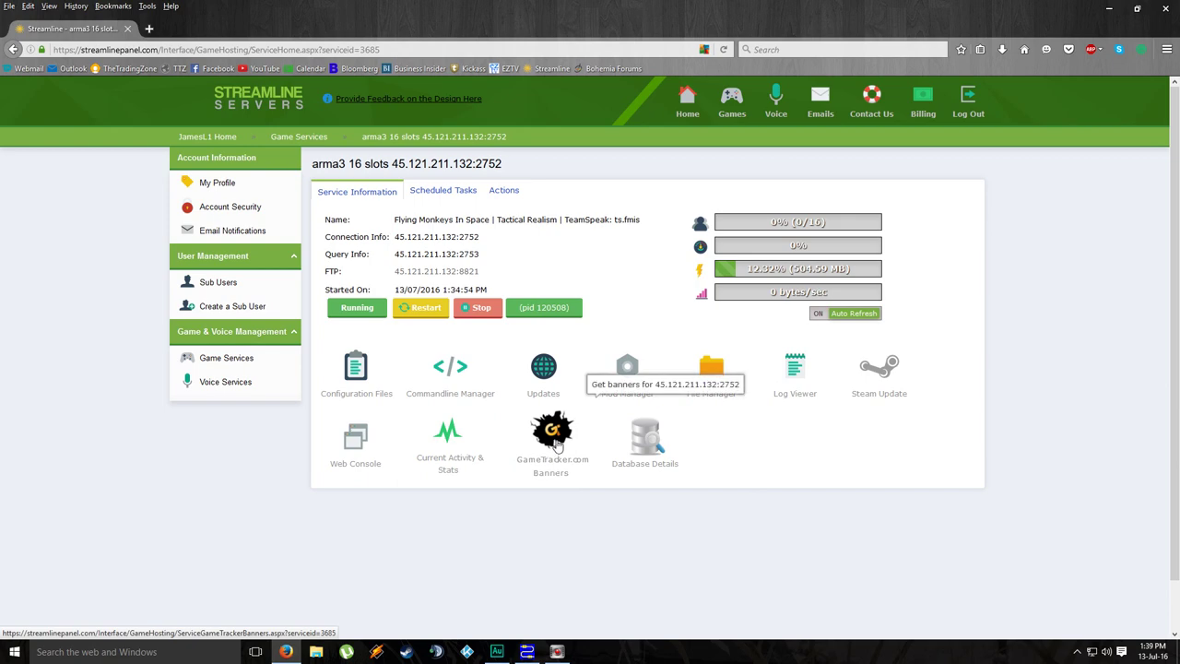
Step: View the server's GameTracker.com banner codes, scrolling through them
left_click(557, 446)
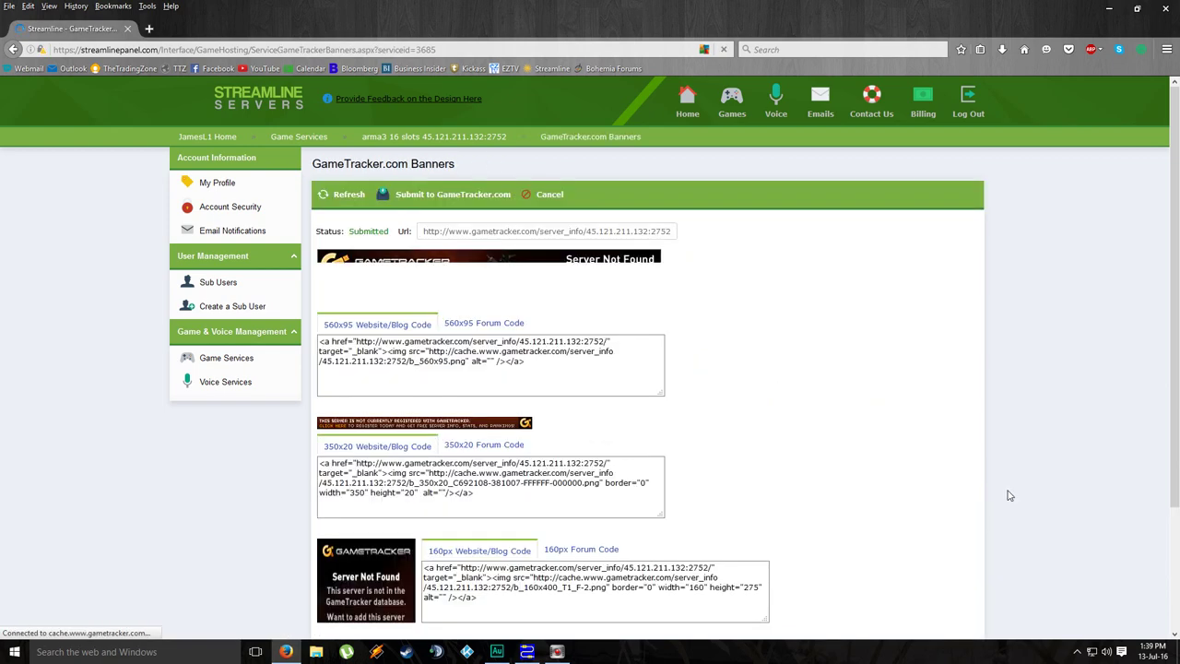
scroll(541, 273, "down", 3)
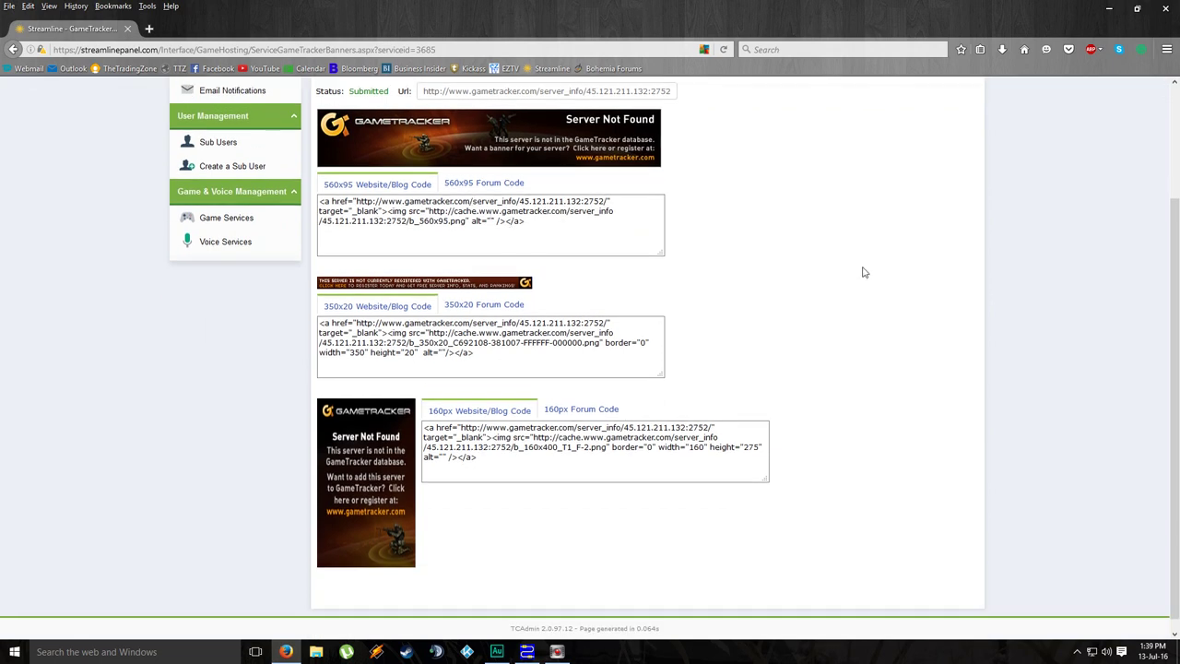
scroll(865, 273, "up", 3)
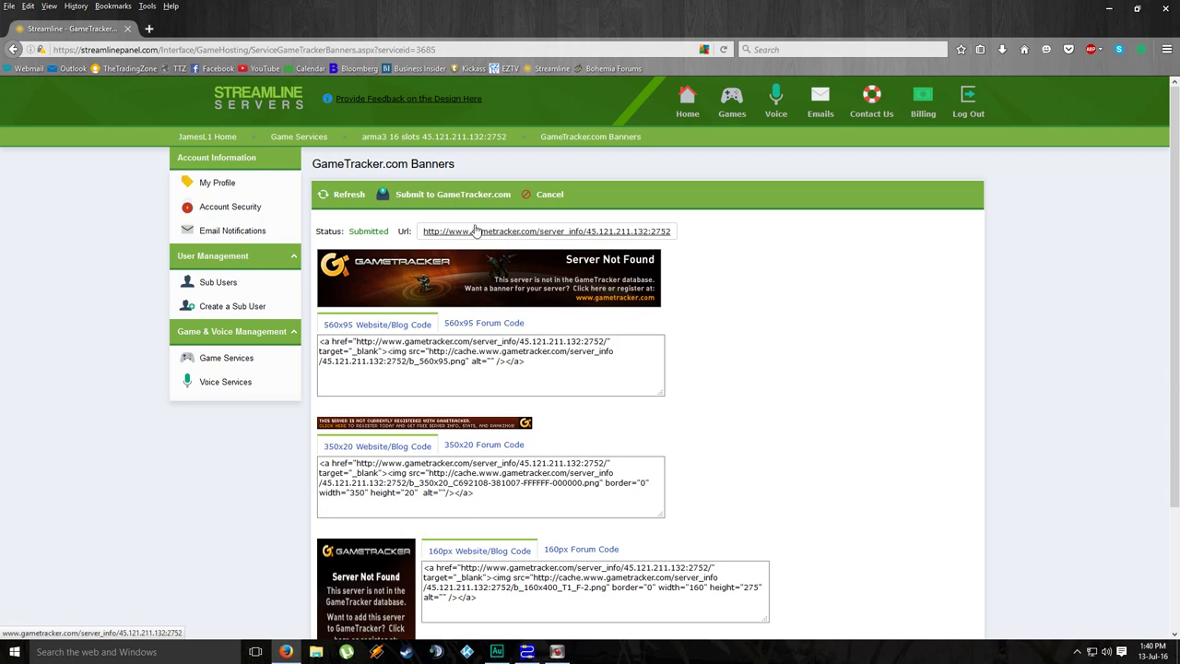
scroll(802, 278, "down", 3)
scroll(803, 278, "up", 3)
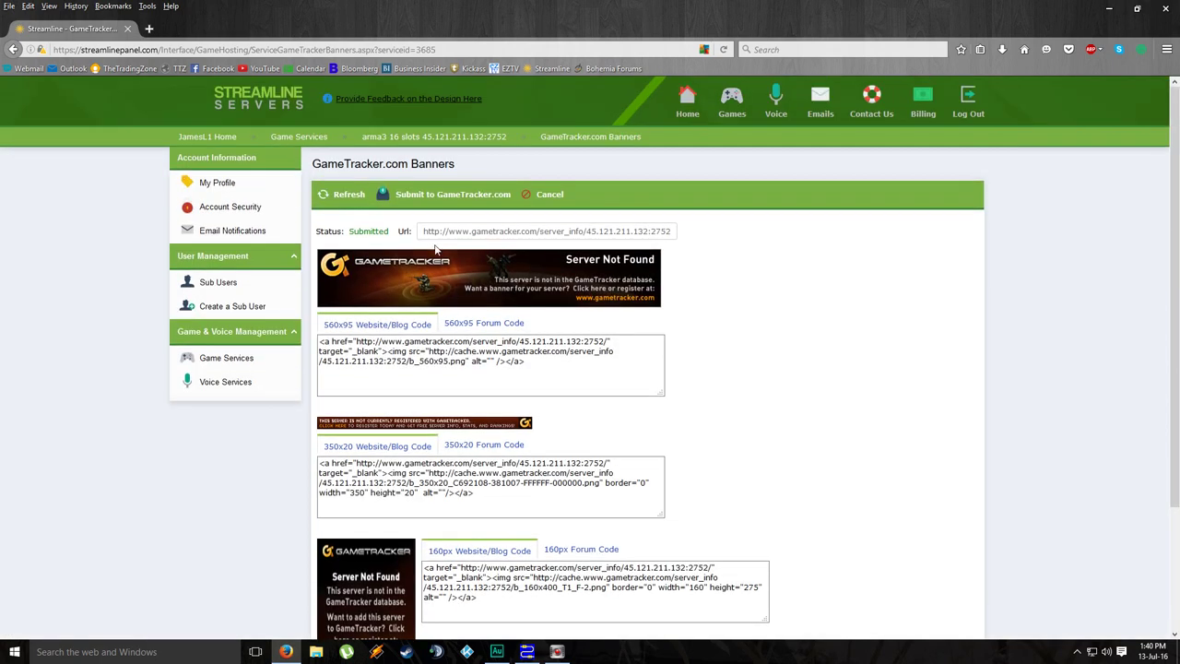
Step: Return to the arma3 service overview page and look over it
left_click(443, 193)
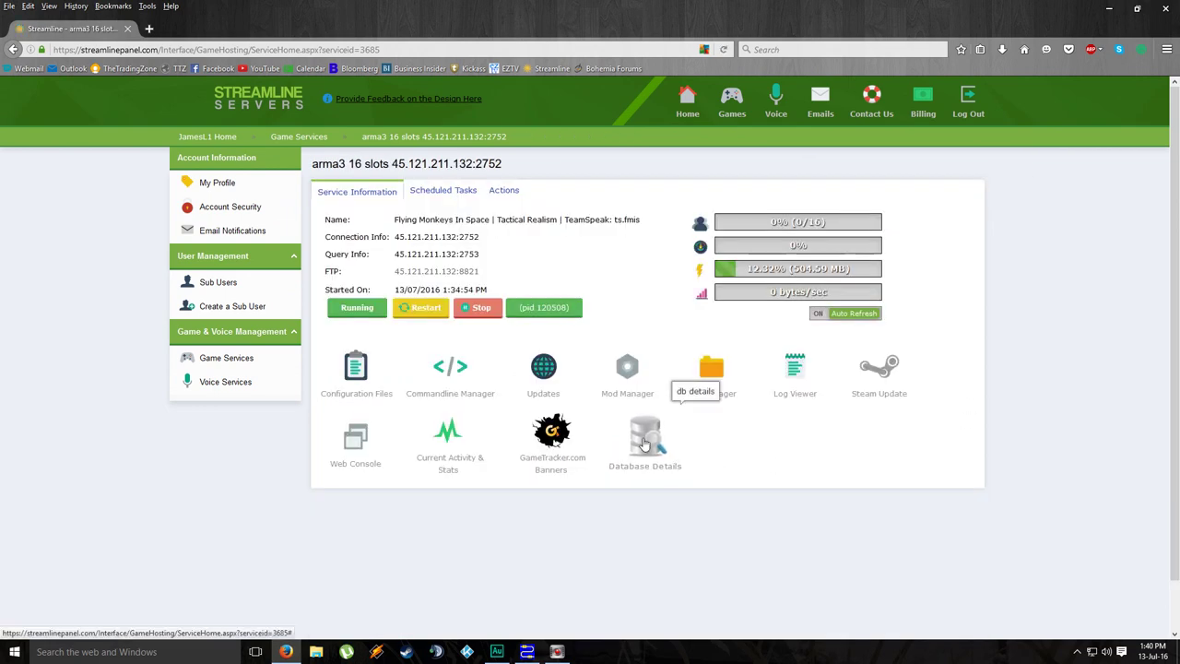
scroll(987, 425, "down", 1)
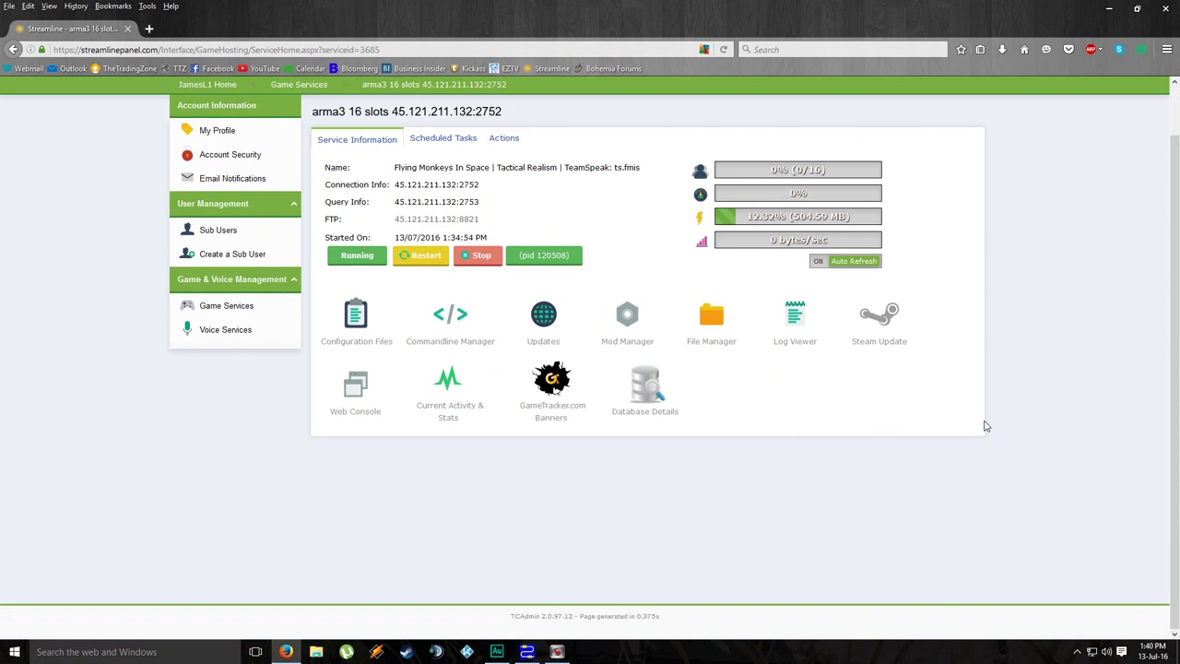
scroll(986, 422, "up", 1)
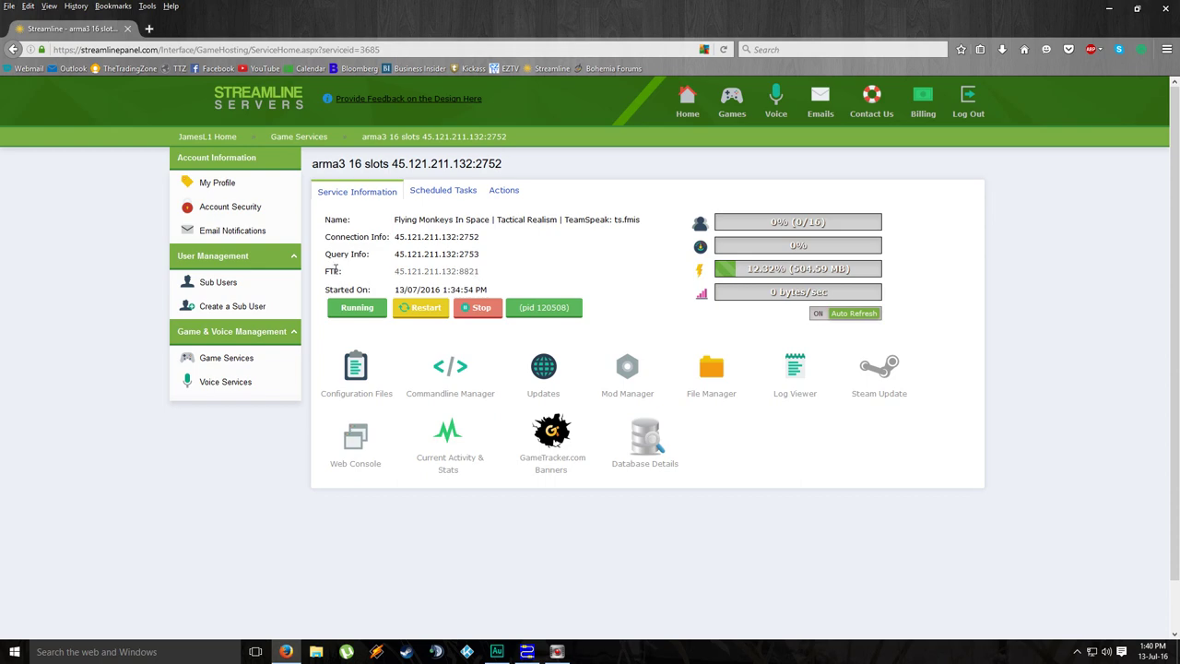
Step: Minimise the browser and launch FileZilla from the desktop shortcut
left_click(1110, 11)
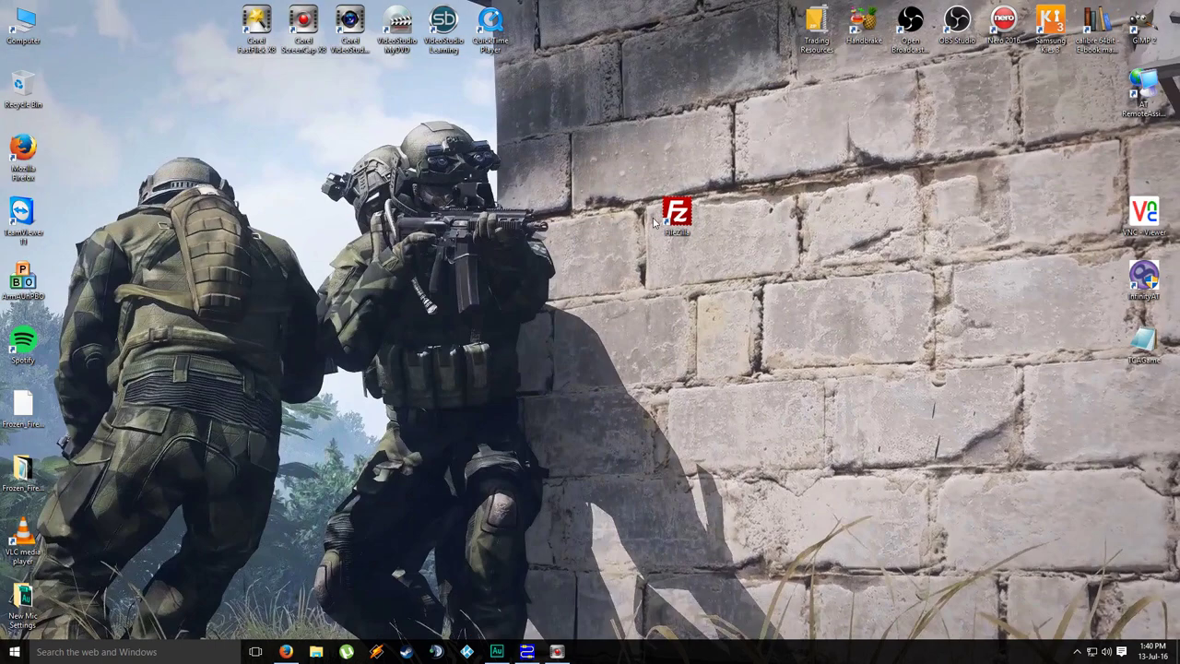
left_click_drag(679, 211, 587, 277)
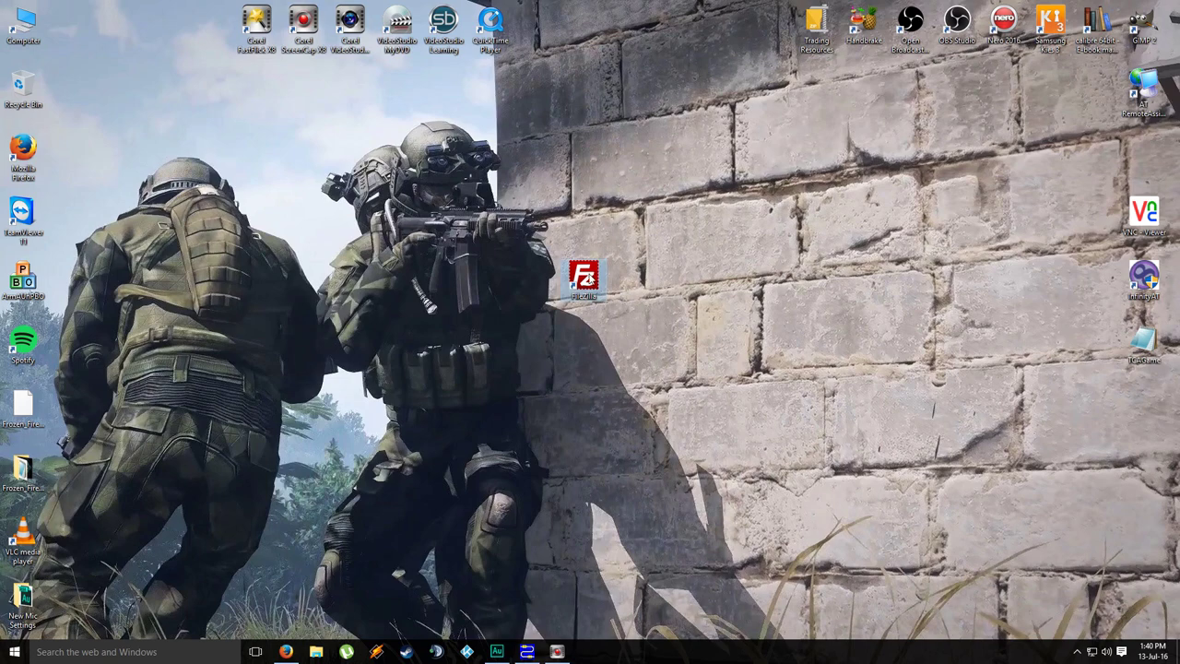
double_click(586, 277)
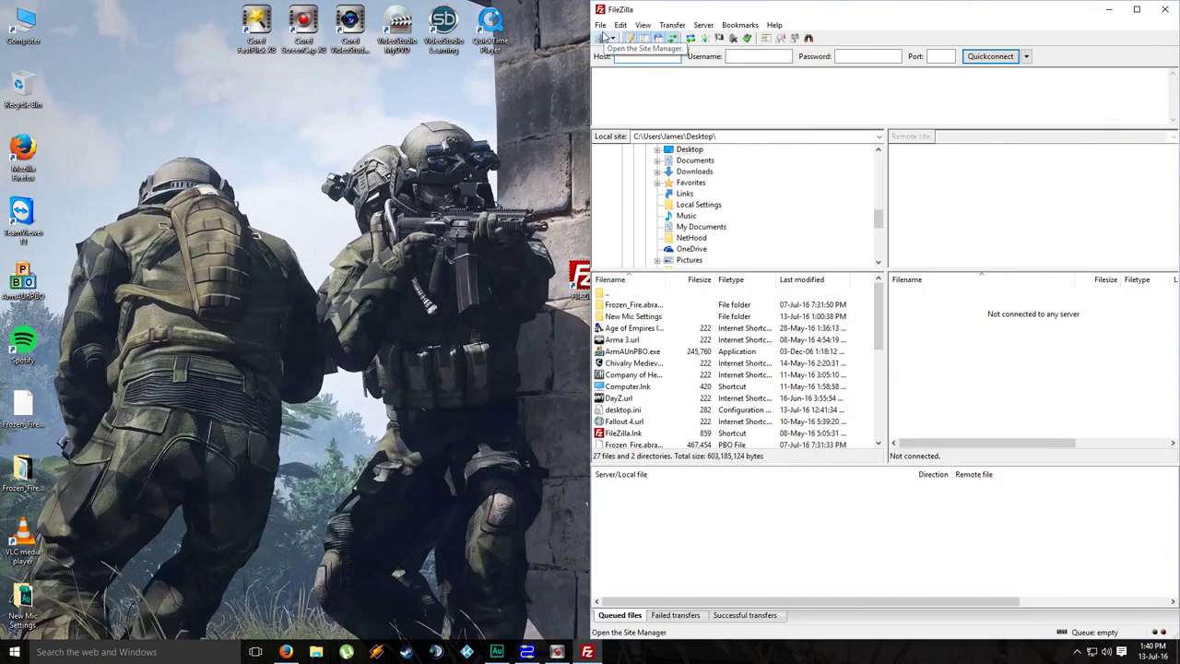
Step: Connect to the saved ArmA Server site and select the 45.121.211.132_2752 folder
left_click(604, 37)
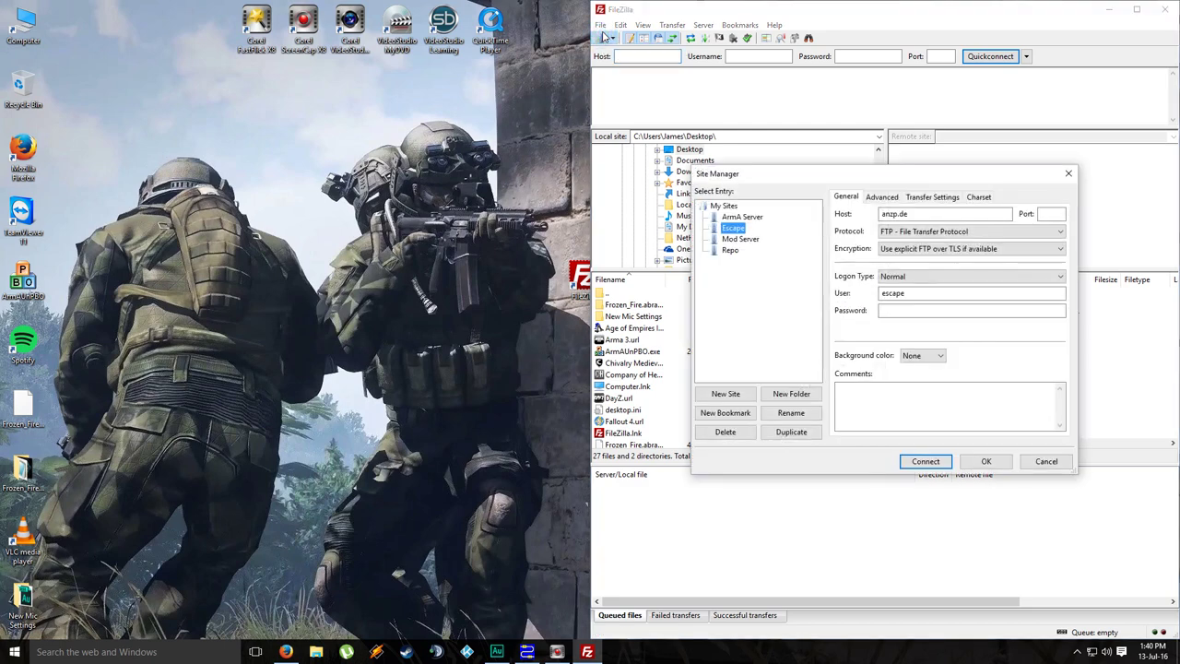
left_click(743, 216)
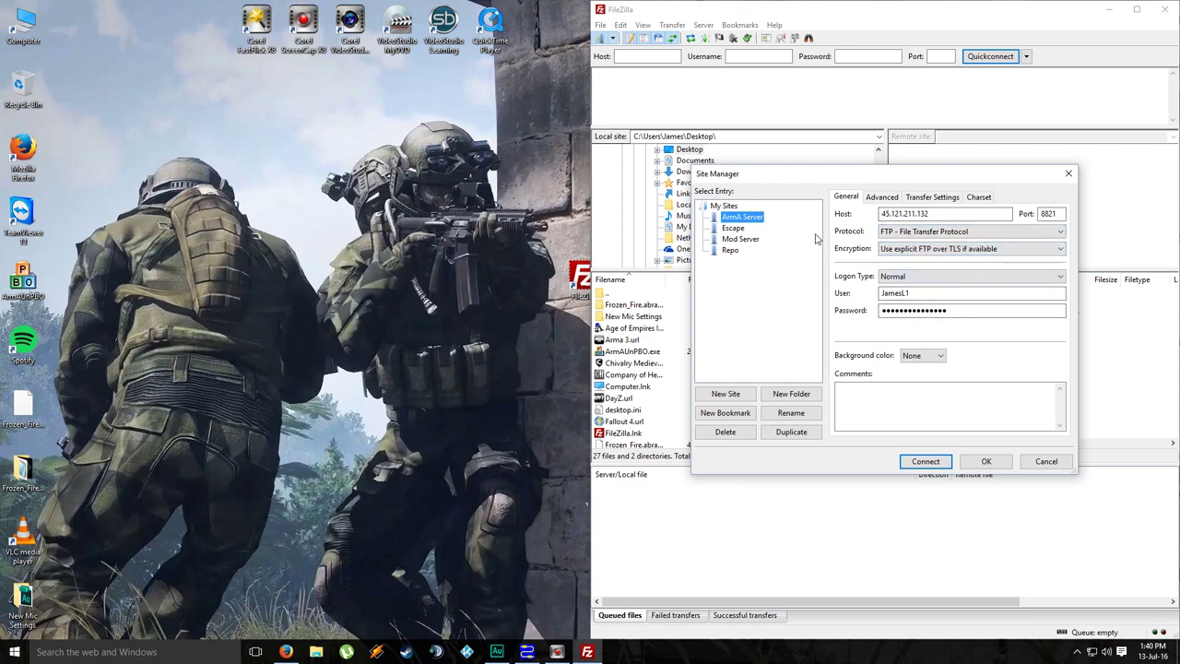
left_click(940, 461)
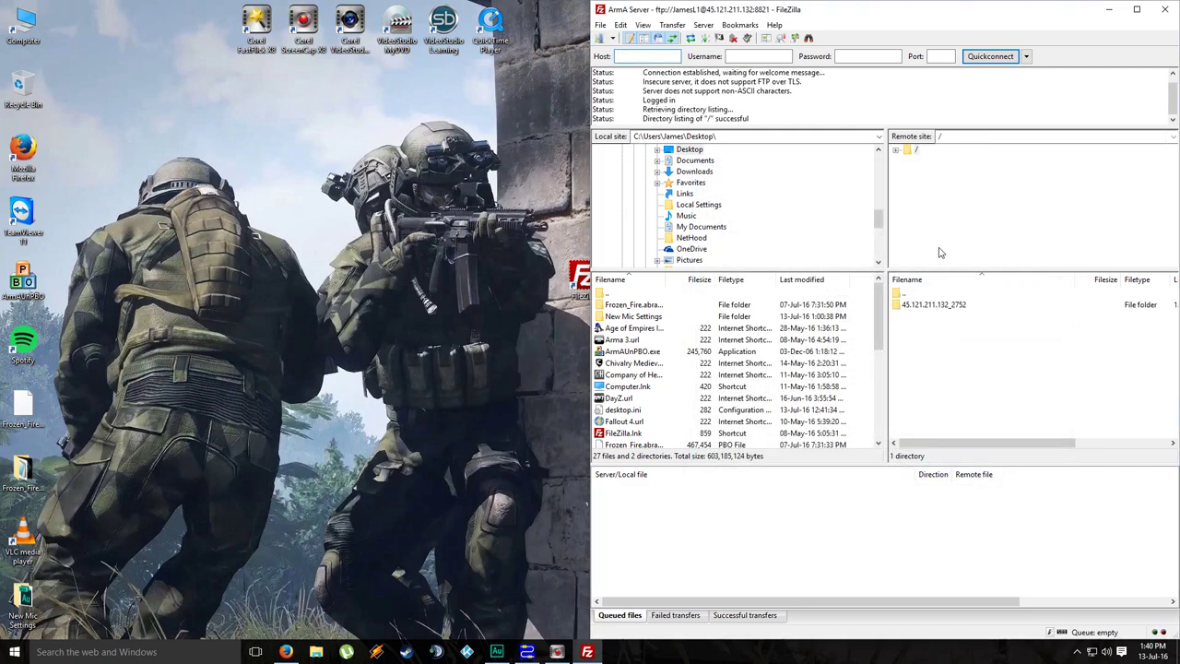
left_click(933, 308)
Step: Open 45.121.211.132_2752 and scroll through subfolders like curator, keys, mpmissions, profile and userconfig
double_click(933, 309)
scroll(981, 327, "down", 10)
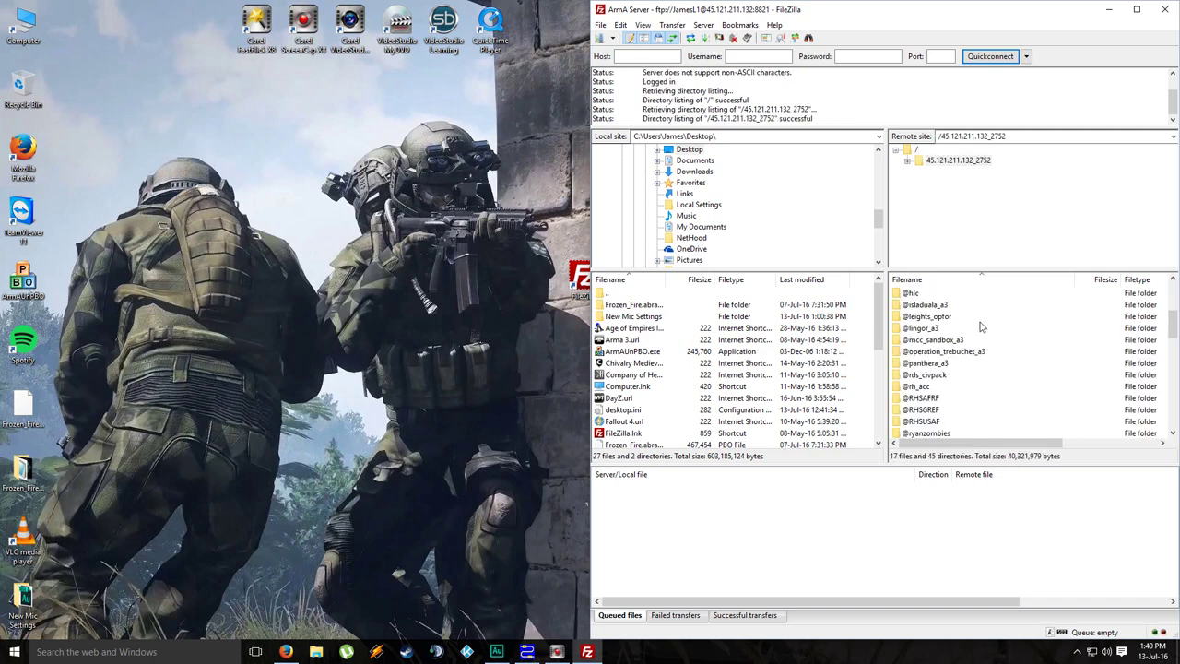
scroll(982, 327, "down", 1)
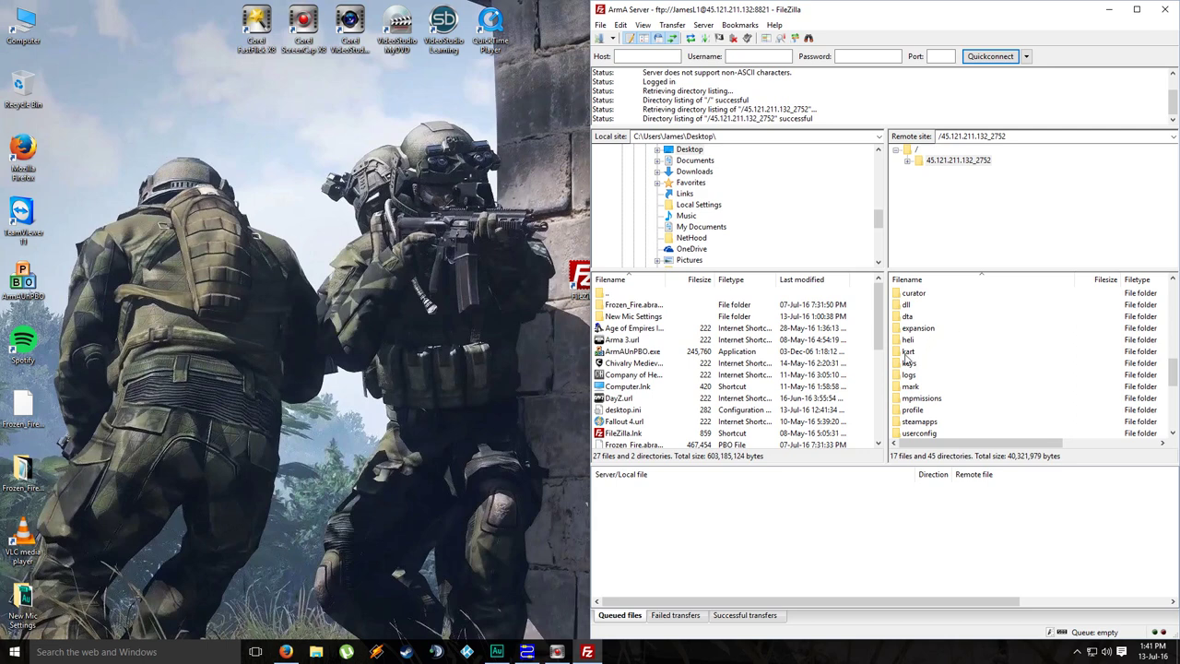
left_click(611, 341)
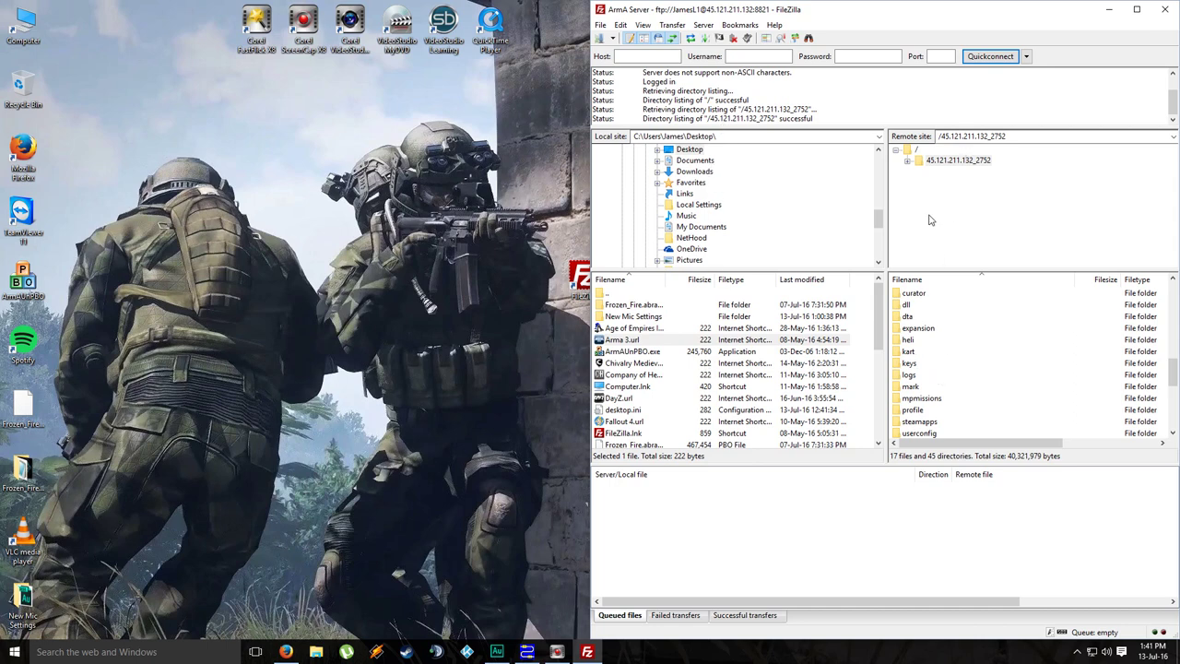
Step: Open the local SSD (C:) ArmA 3 folder in Explorer, snapped left beside FileZilla
left_click(317, 652)
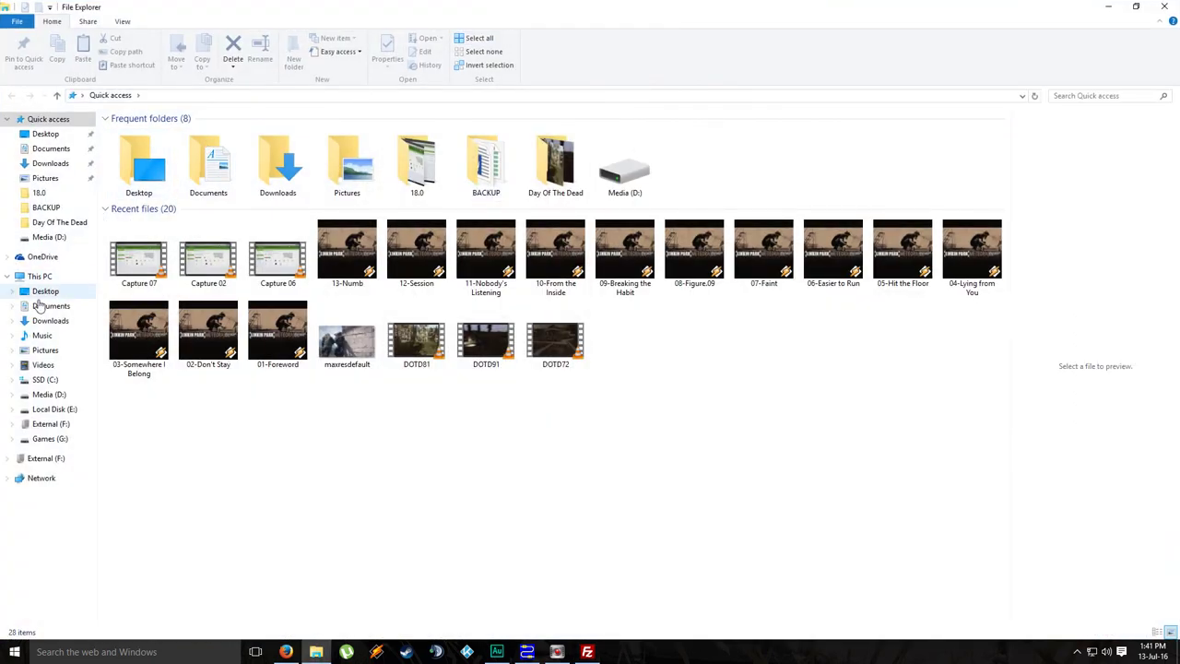
left_click(44, 383)
double_click(345, 139)
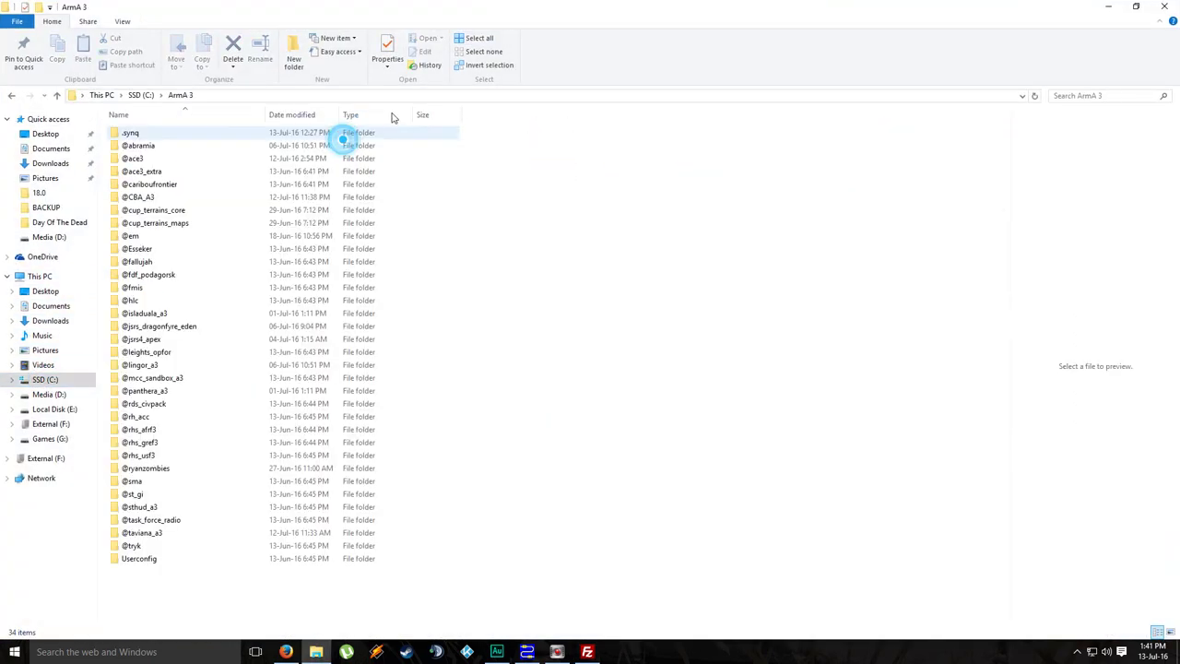
double_click(563, 5)
key("super+Left")
left_click(695, 162)
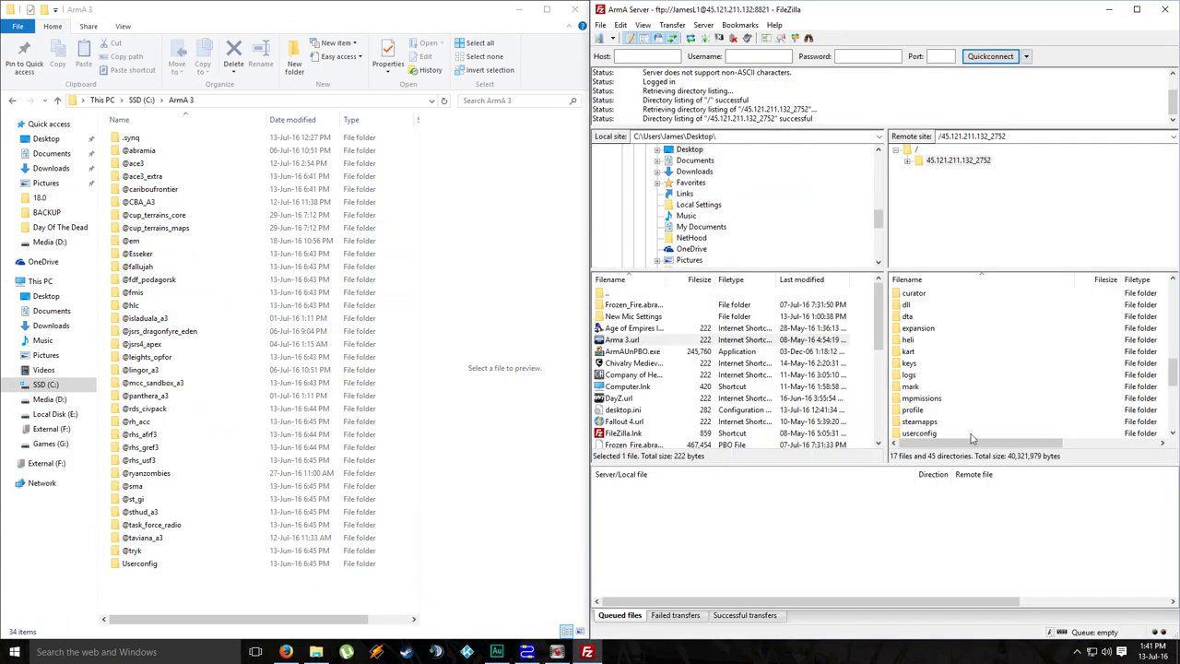
scroll(949, 331, "up", 15)
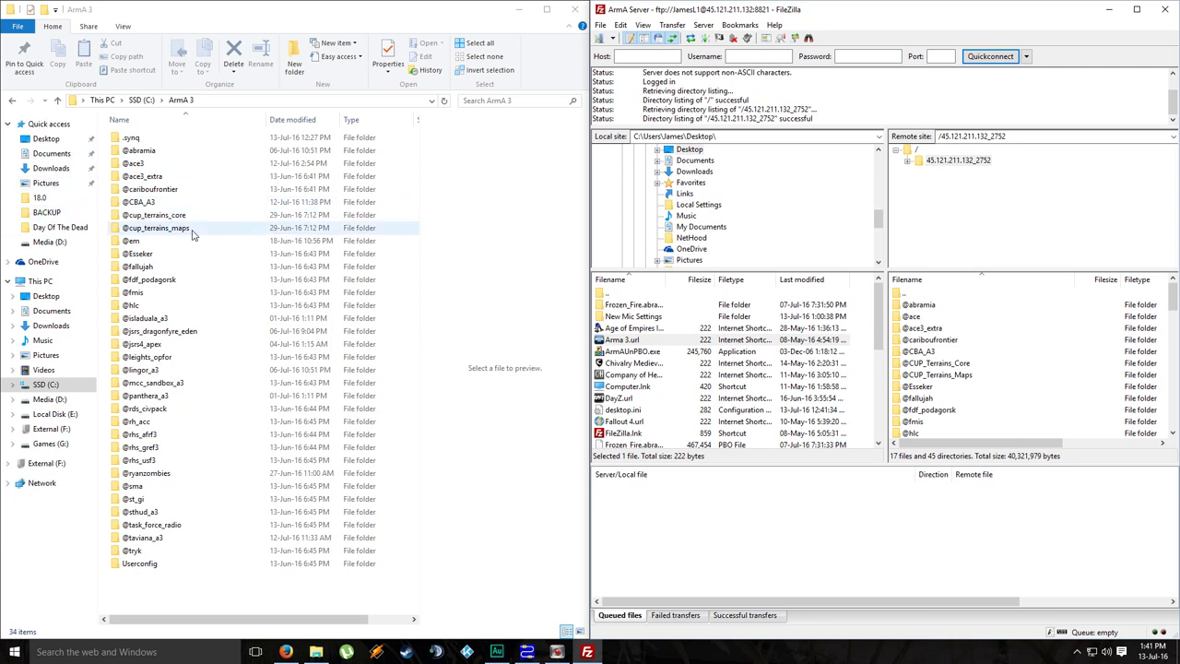
left_click(130, 499)
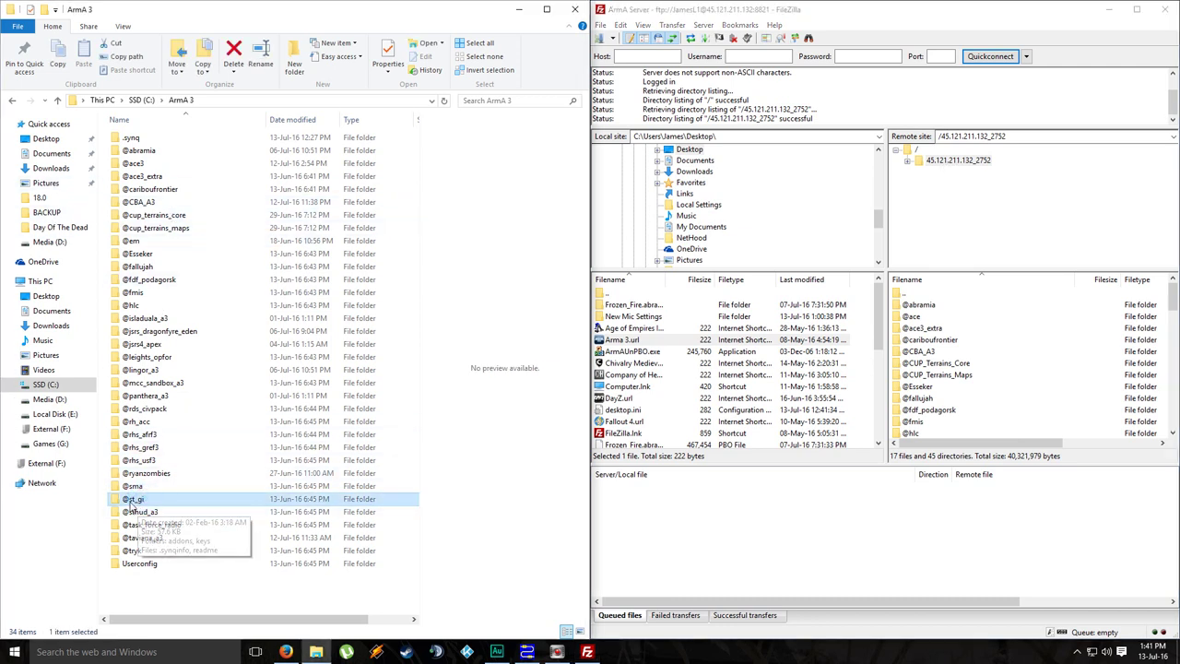
left_click_drag(130, 499, 968, 163)
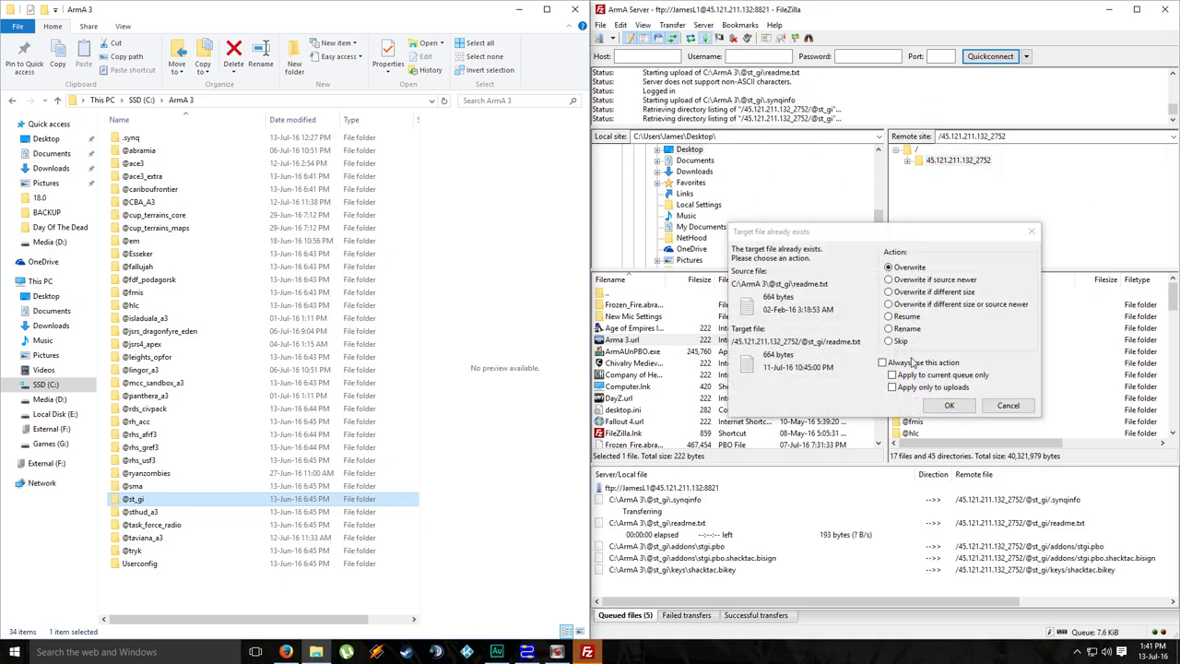
left_click(911, 362)
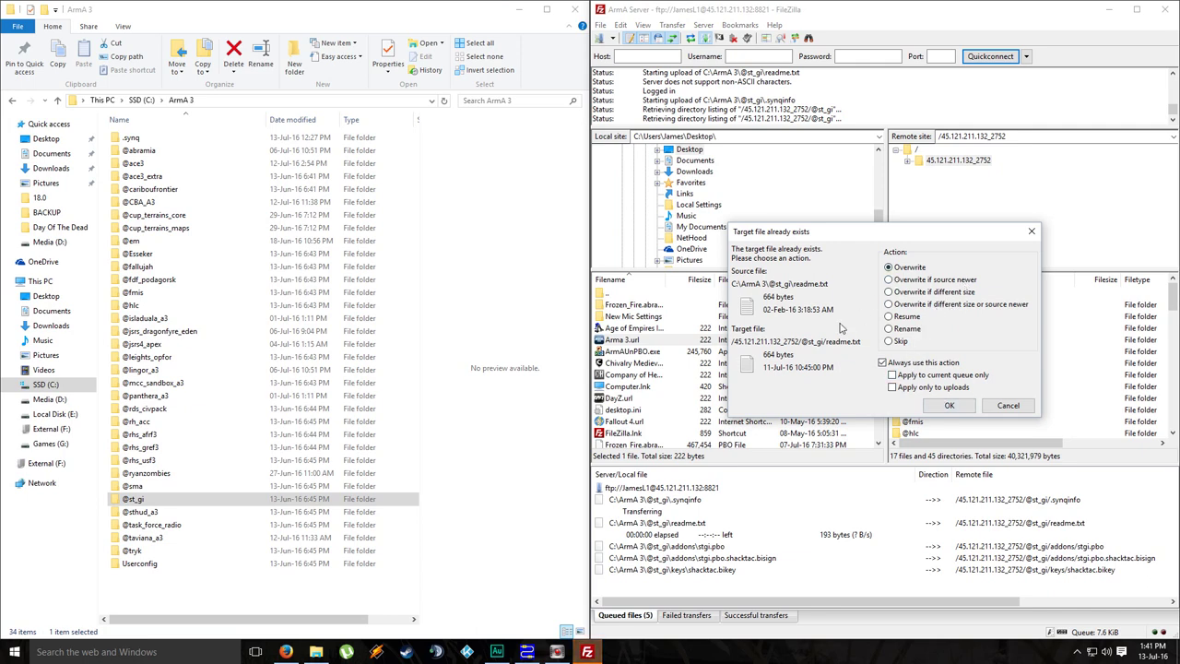
left_click(950, 406)
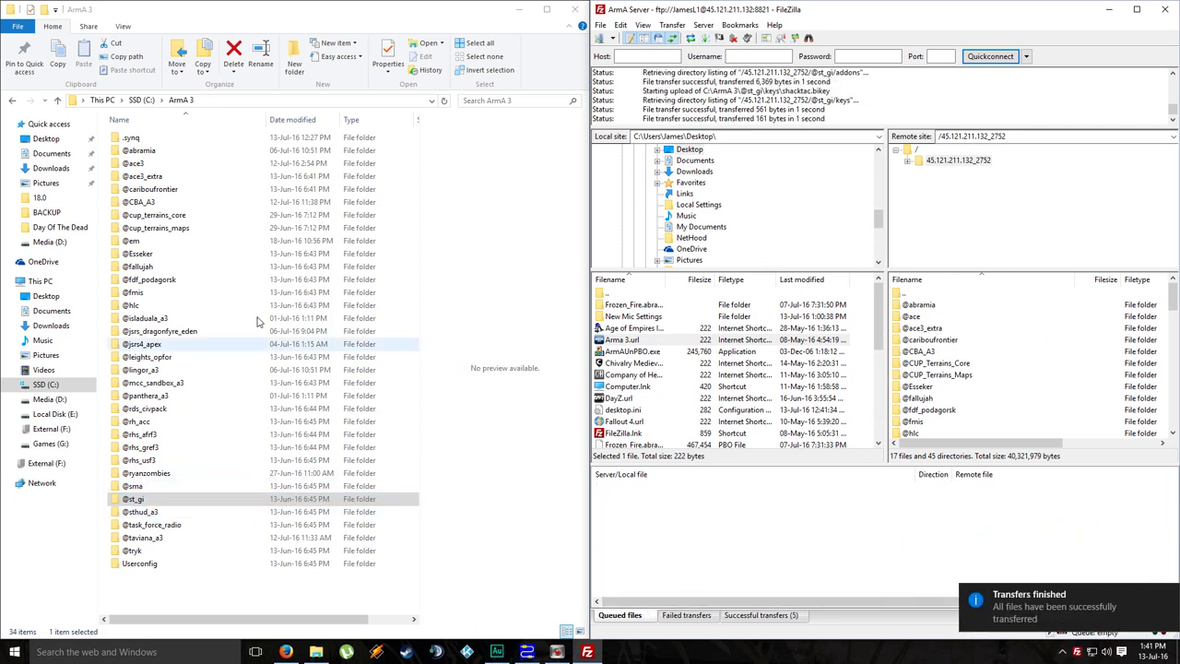
left_click(140, 150)
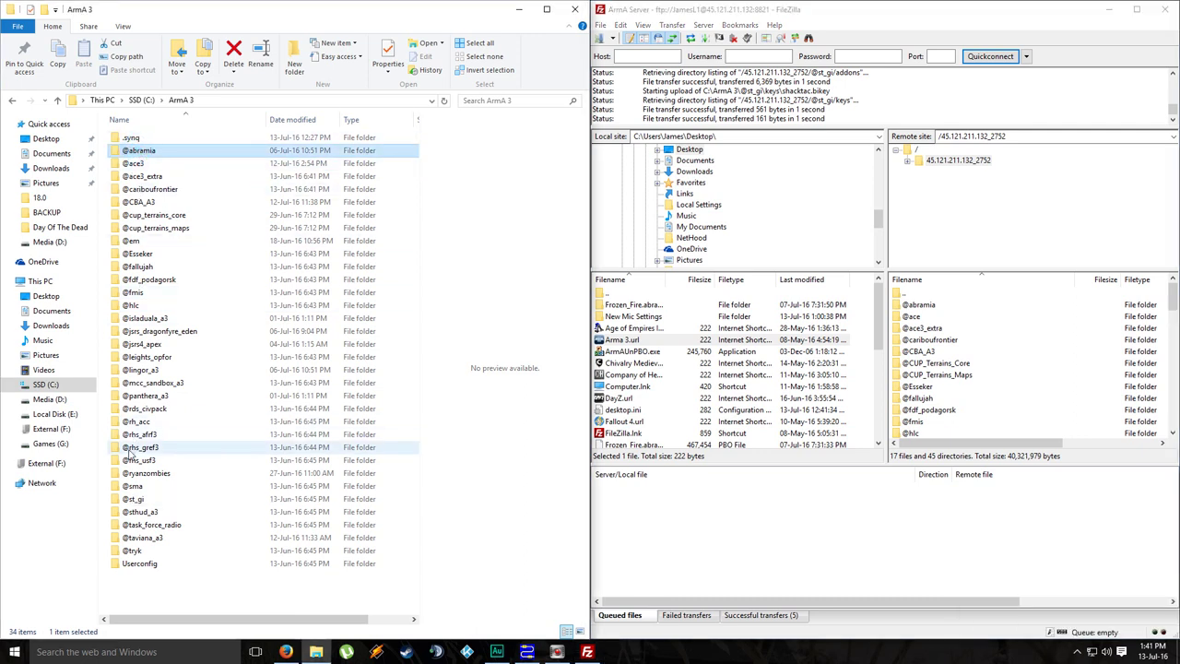
left_click(138, 525, "shift")
left_click_drag(166, 280, 269, 266)
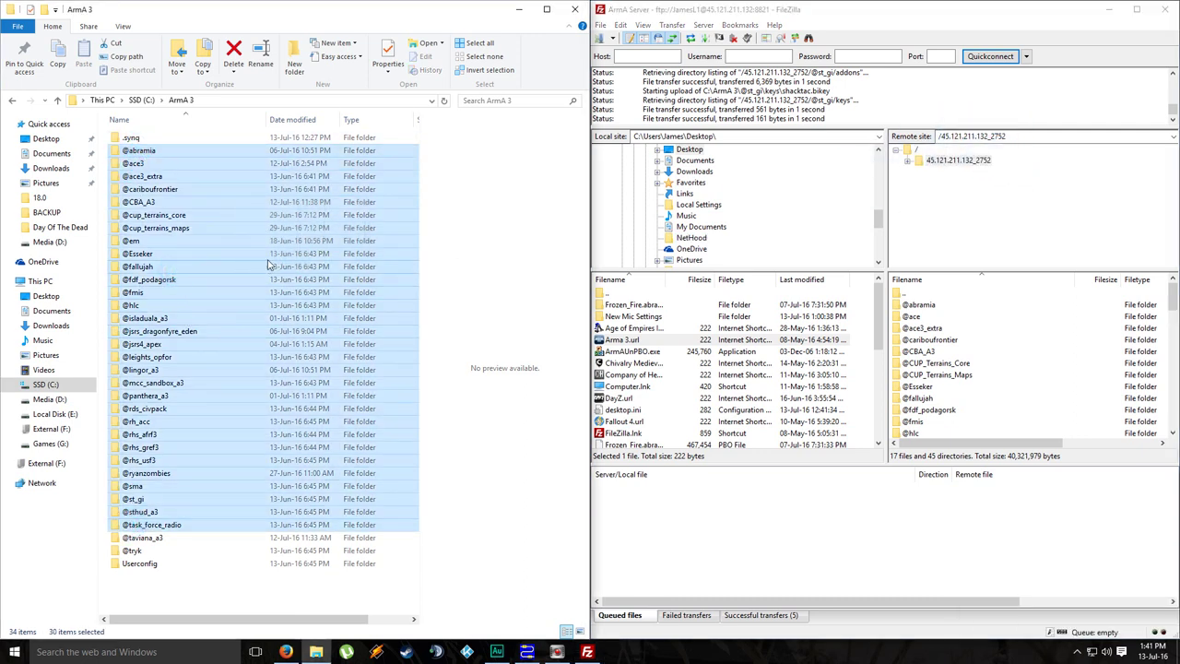
left_click(276, 652)
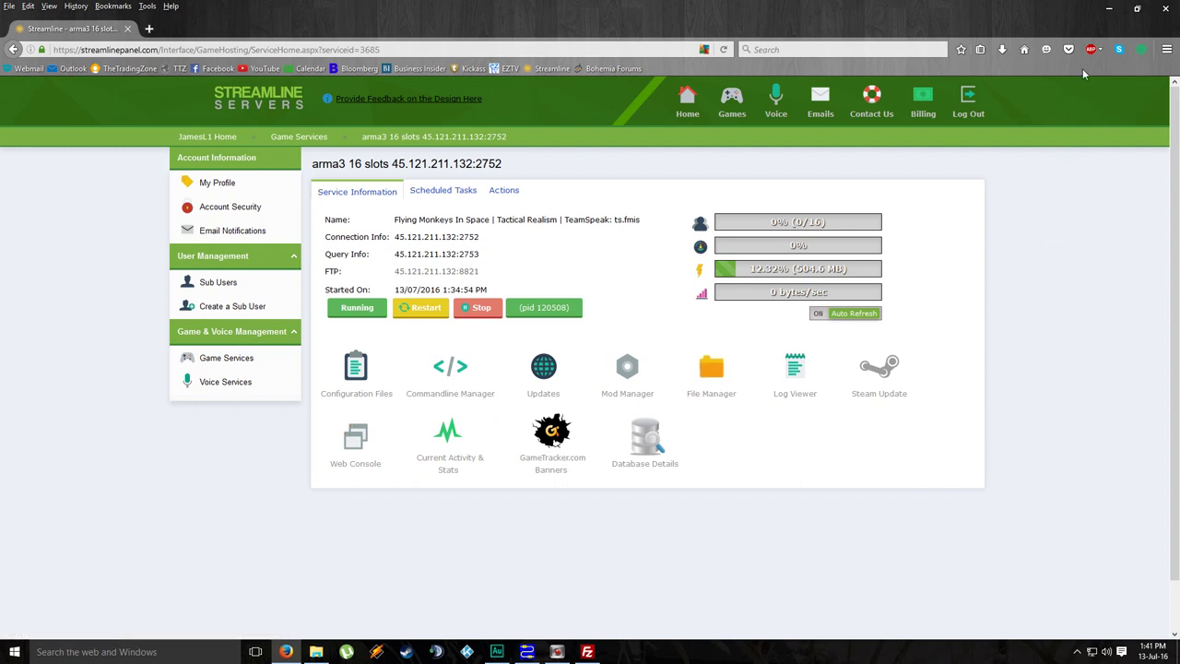
left_click(1111, 10)
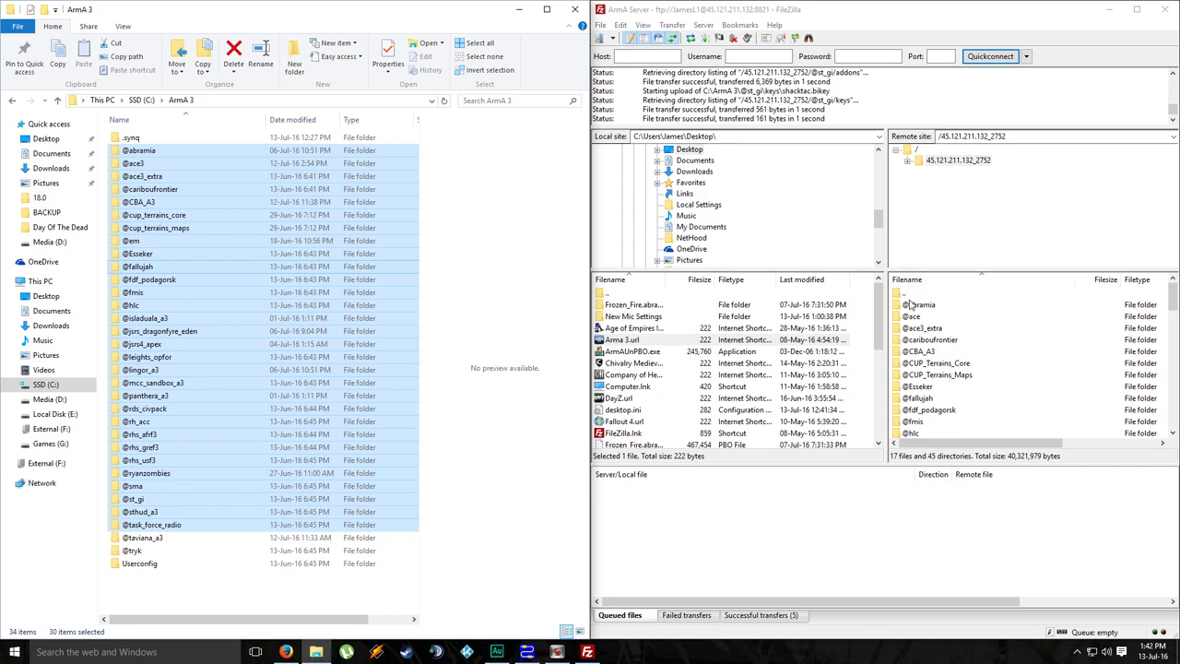
left_click(916, 308)
right_click(916, 309)
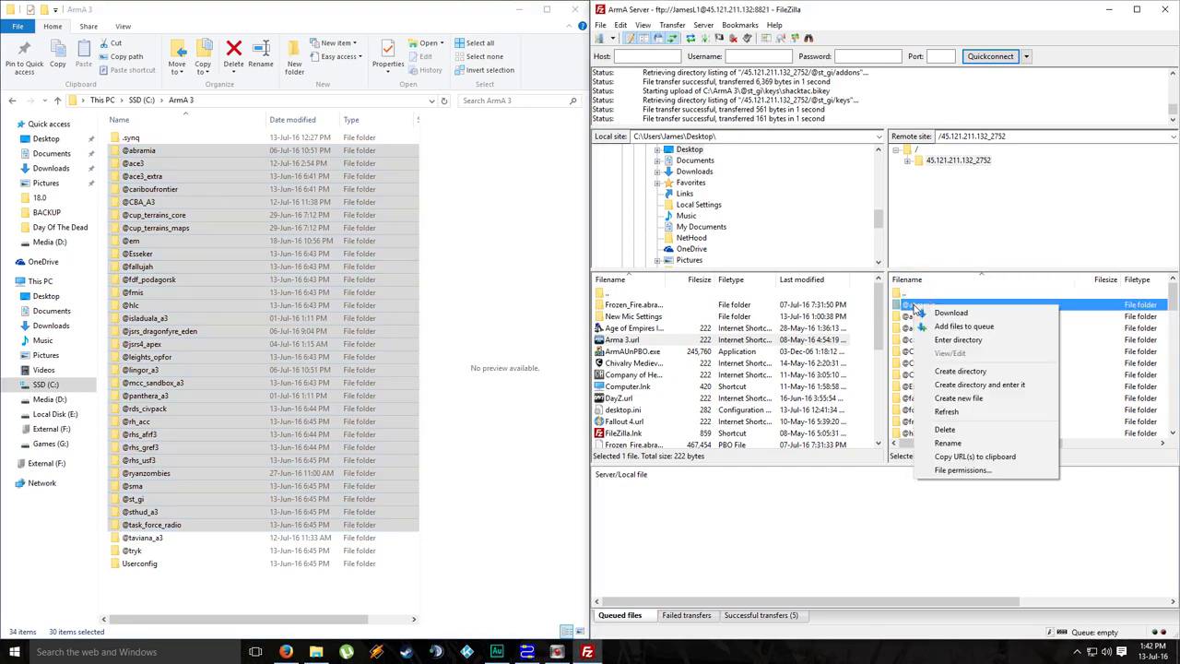
left_click(959, 445)
right_click(929, 306)
left_click(948, 345)
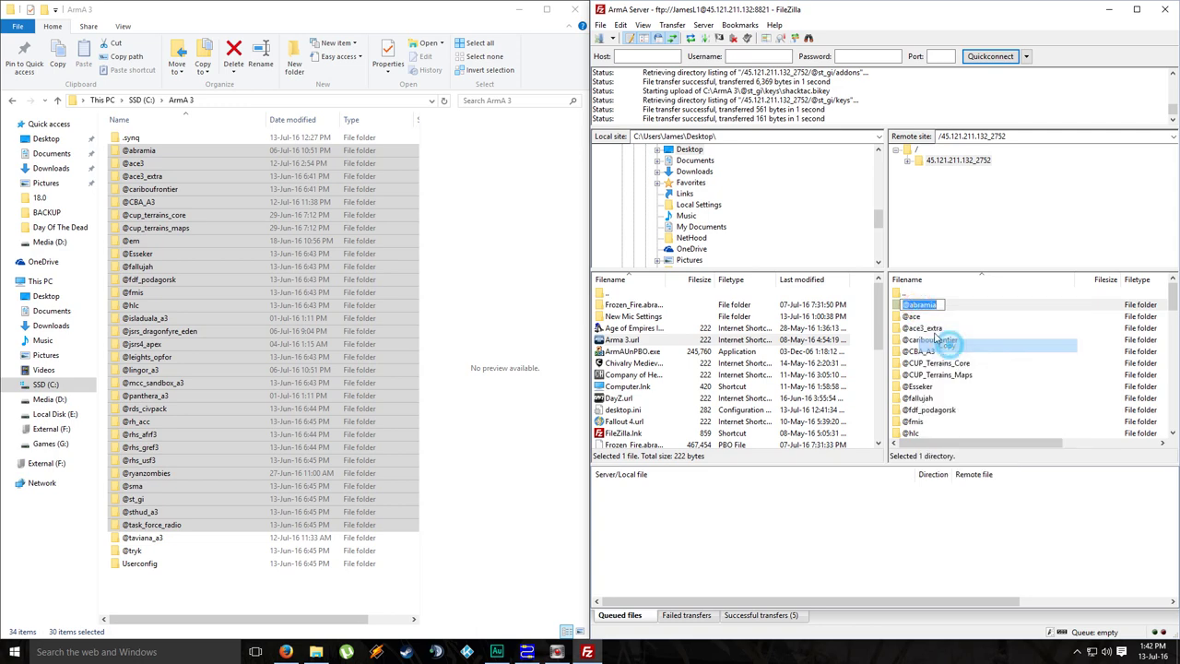
left_click(286, 652)
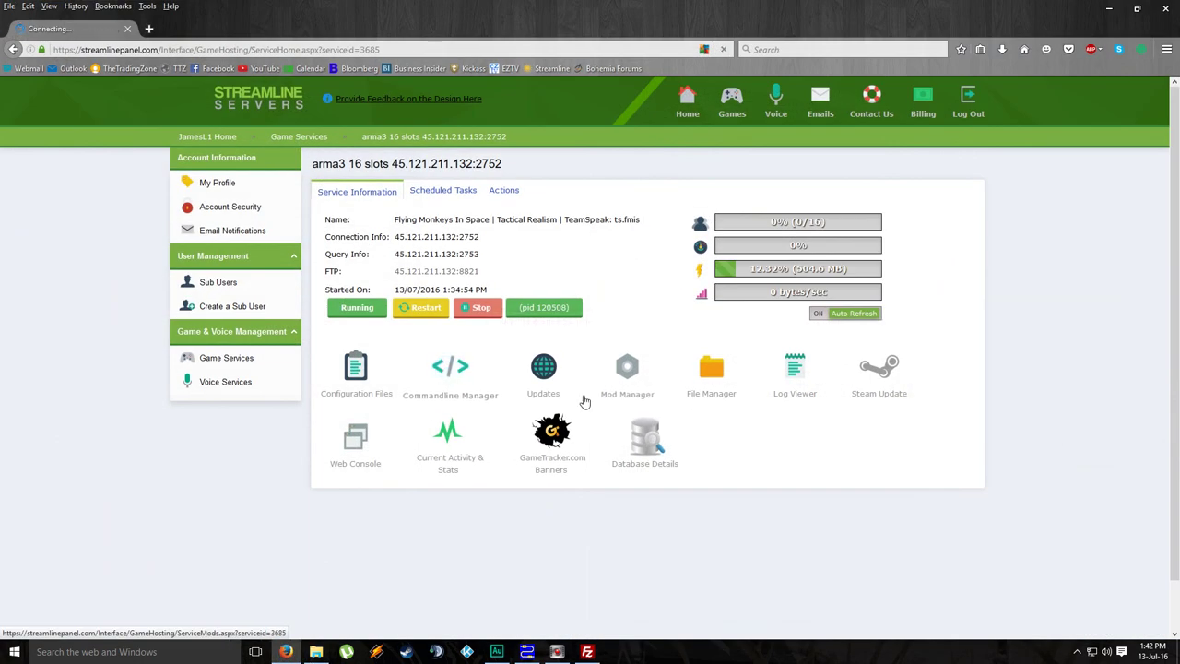
left_click(517, 386)
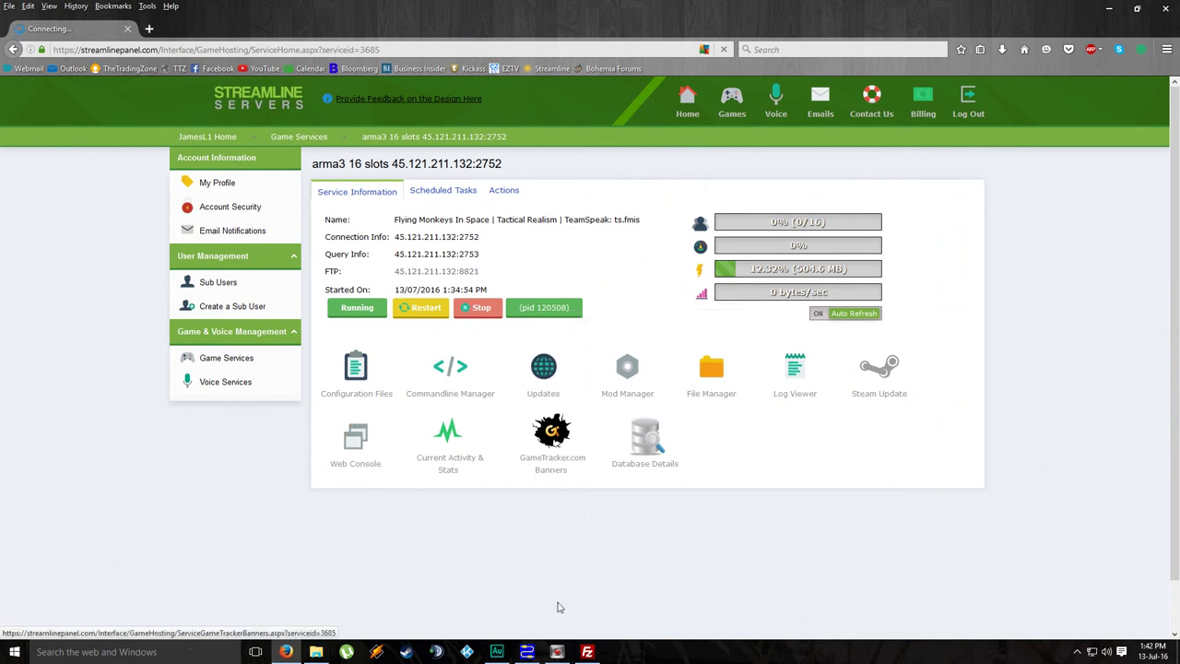
left_click(588, 651)
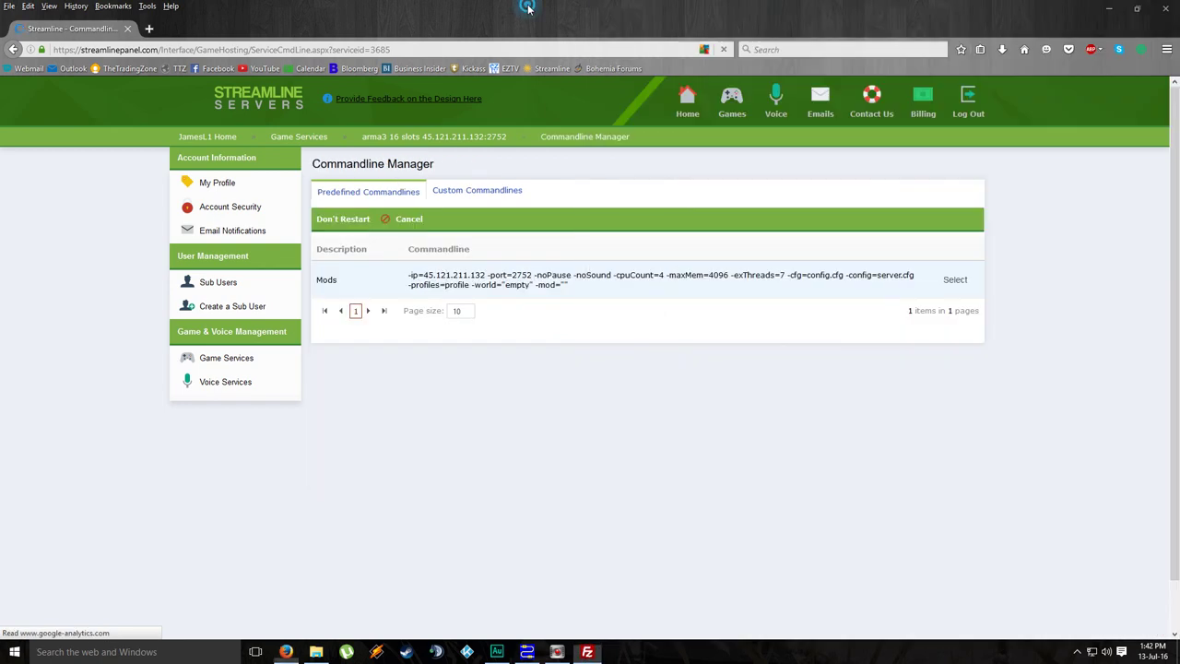
left_click(571, 5)
left_click(1110, 6)
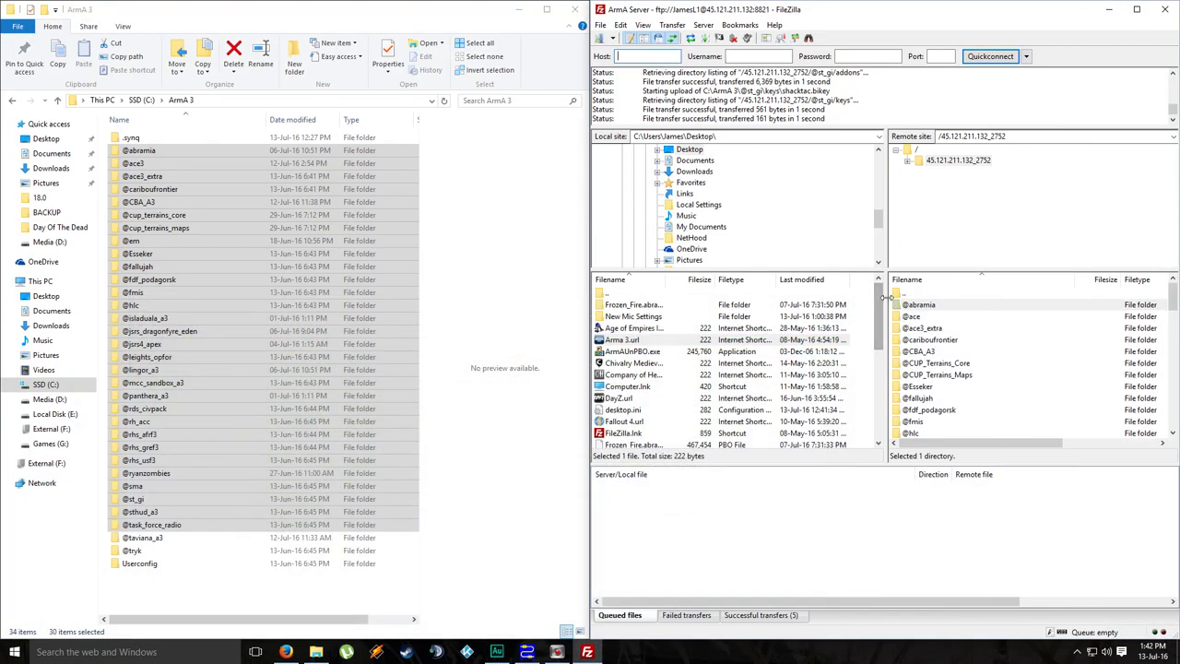
Step: Open the server's mpmissions folder
scroll(883, 340, "down", 8)
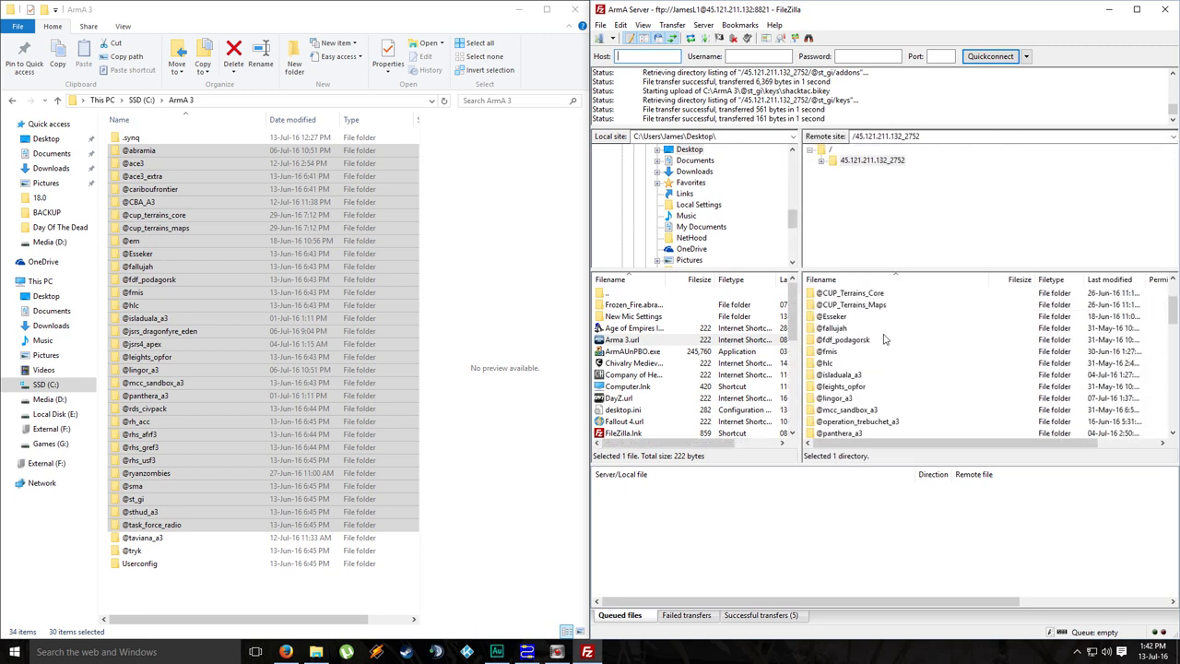
scroll(883, 340, "down", 3)
double_click(840, 400)
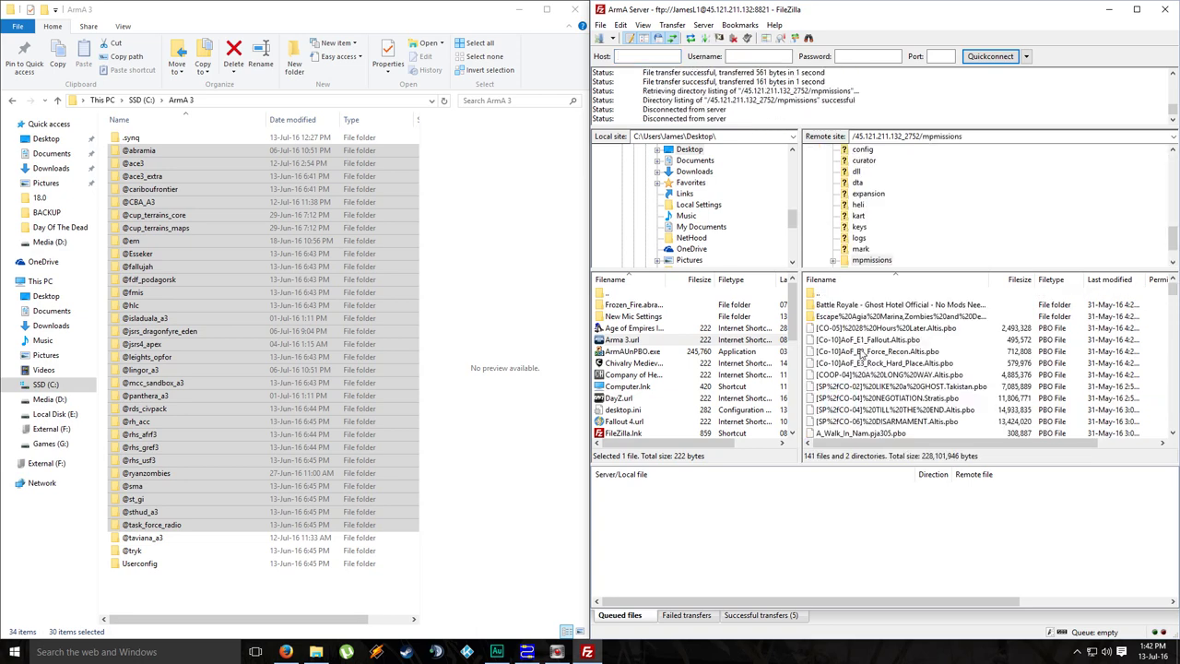
scroll(861, 359, "down", 10)
scroll(862, 355, "down", 1)
scroll(863, 354, "down", 4)
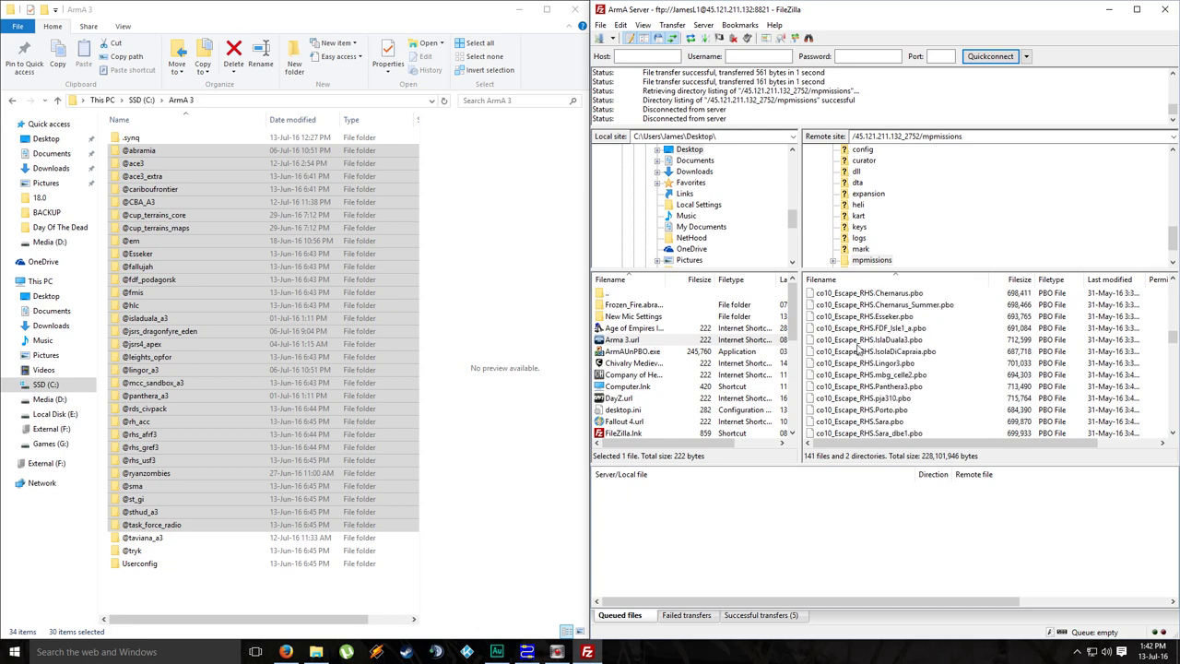
Step: Maximise FileZilla and browse the 141 mission .pbo files, including the wolfpack and dm28 missions
left_click(1136, 8)
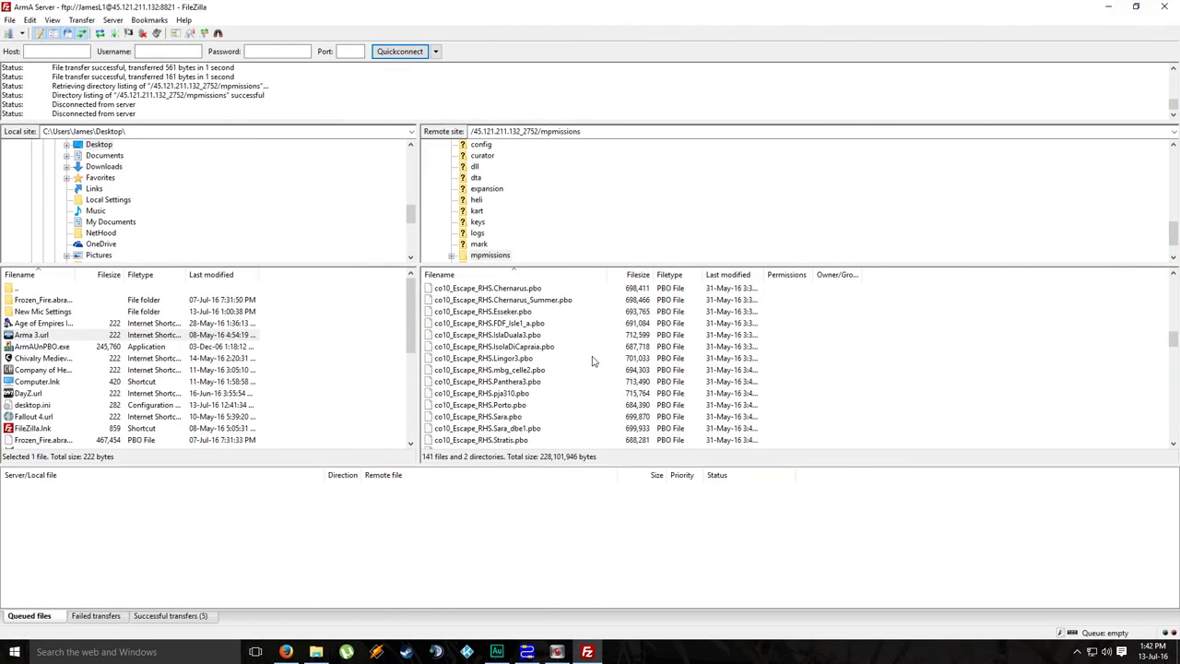
scroll(594, 361, "down", 3)
scroll(548, 323, "down", 3)
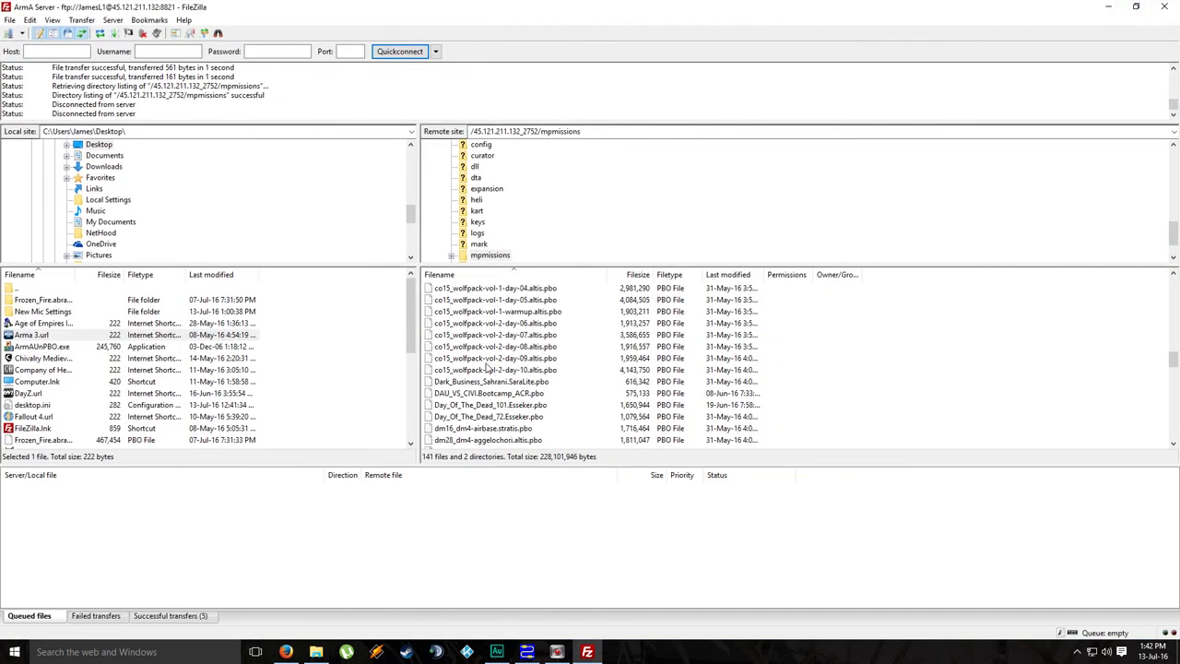
left_click(477, 348)
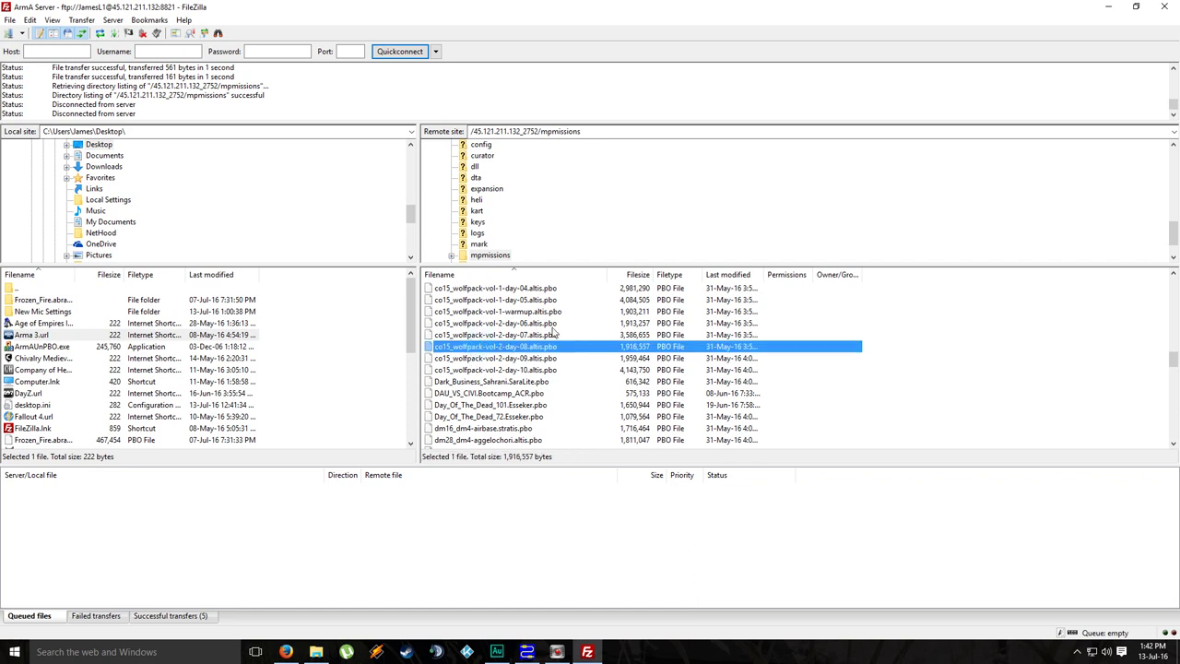
scroll(554, 332, "down", 2)
scroll(551, 337, "down", 1)
left_click(493, 360)
scroll(601, 343, "down", 2)
scroll(603, 346, "down", 10)
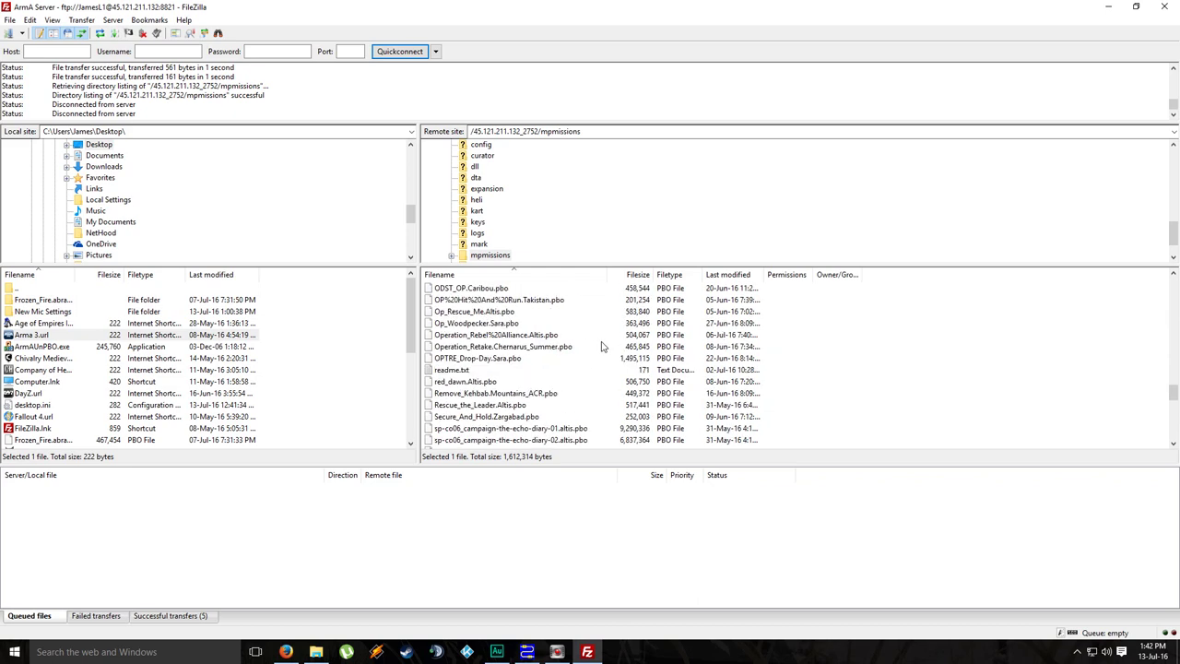
scroll(601, 346, "down", 2)
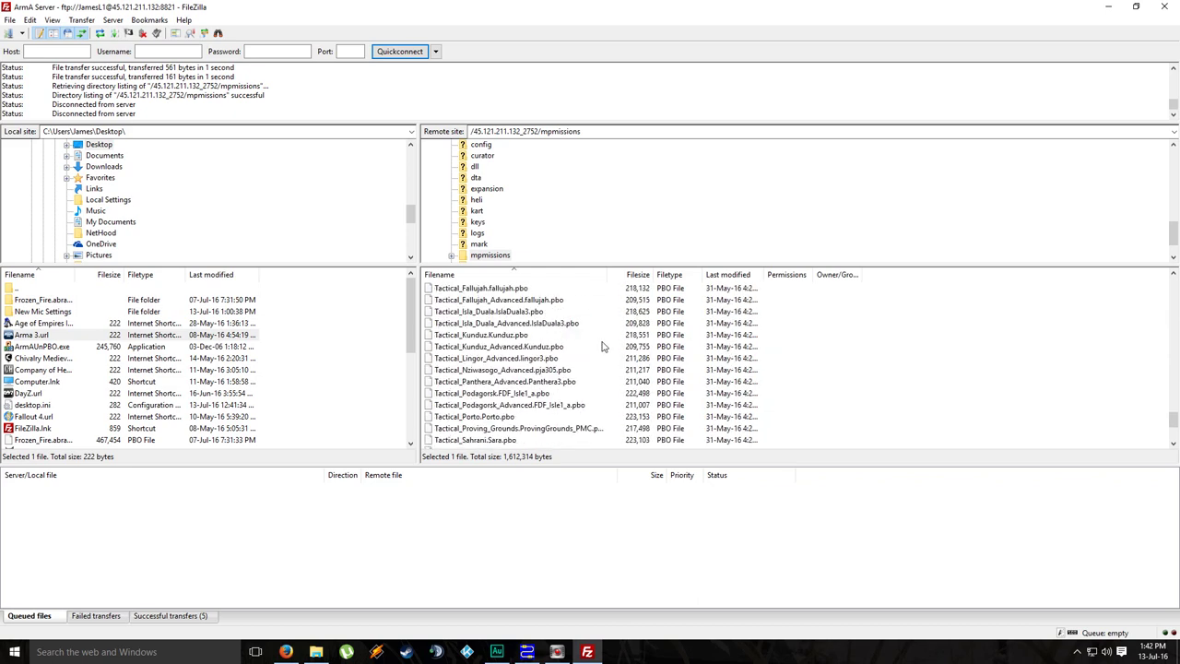
scroll(563, 205, "down", 1)
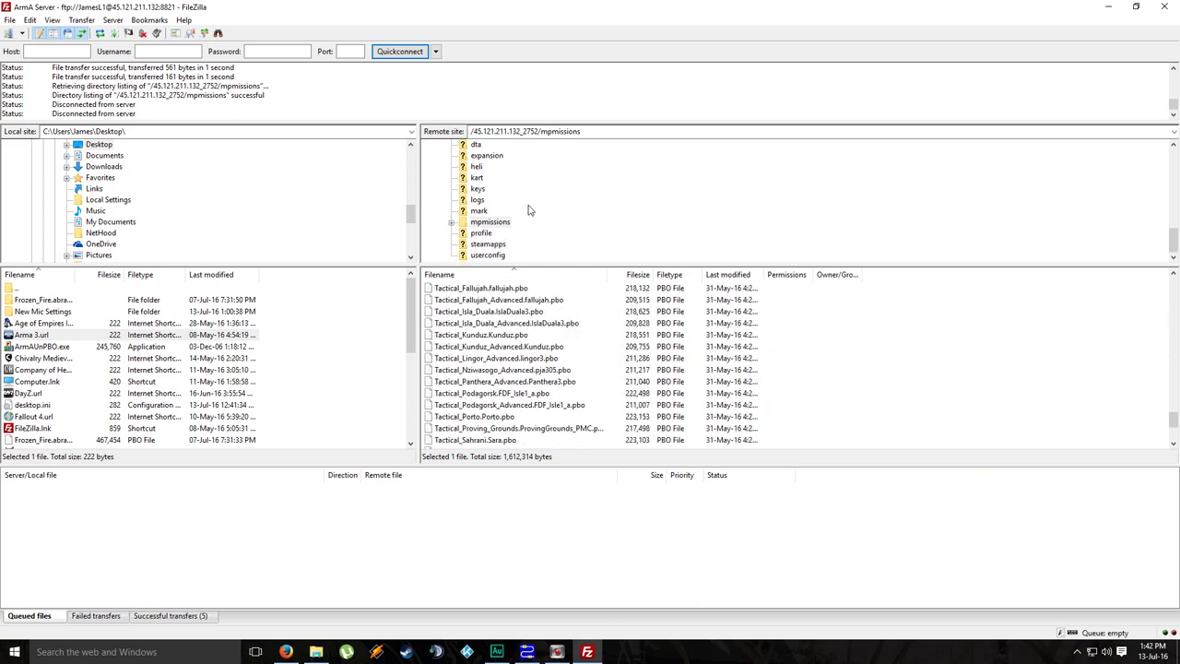
Step: Open the profile folder, listing BattlEye, tmp, Tmp2752, Users and arma3server .rpt logs
left_click(475, 234)
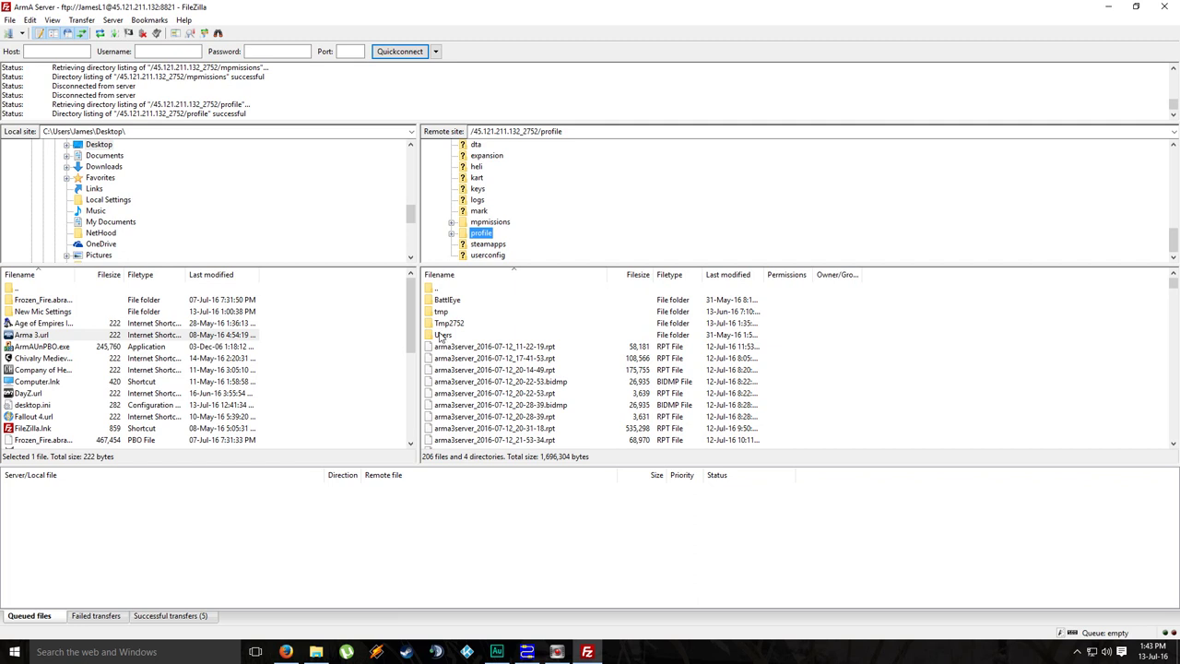
Step: Navigate into Users > TCAGame and select TCAGame.Arma3Profile
left_click(441, 338)
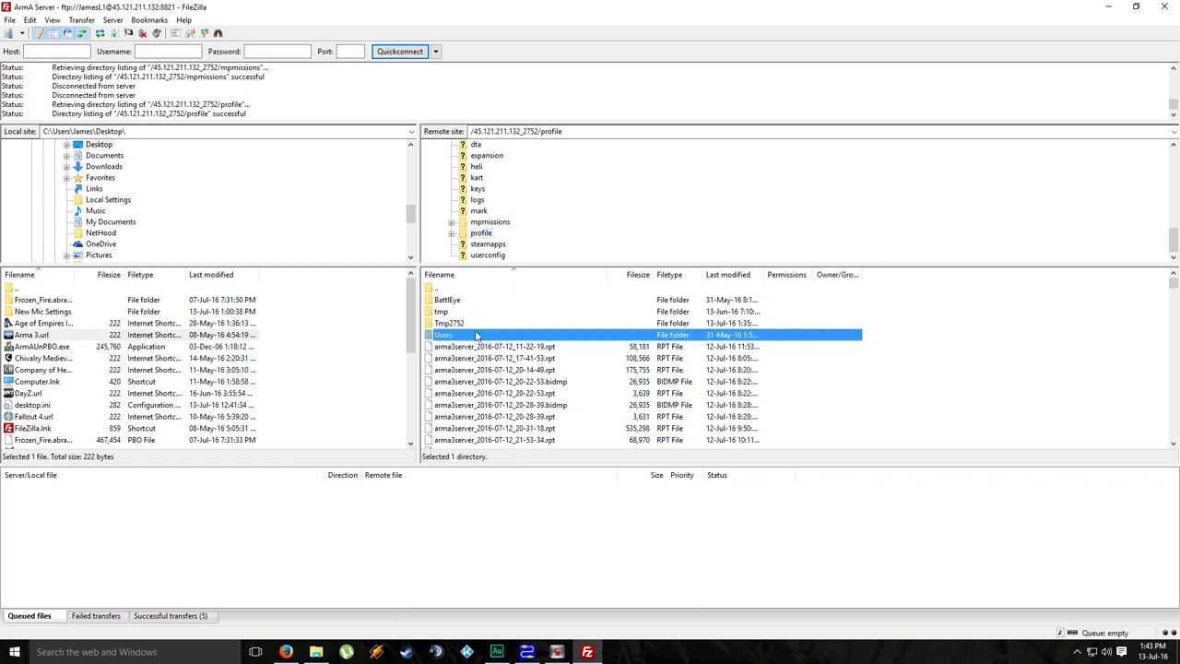
key("F2")
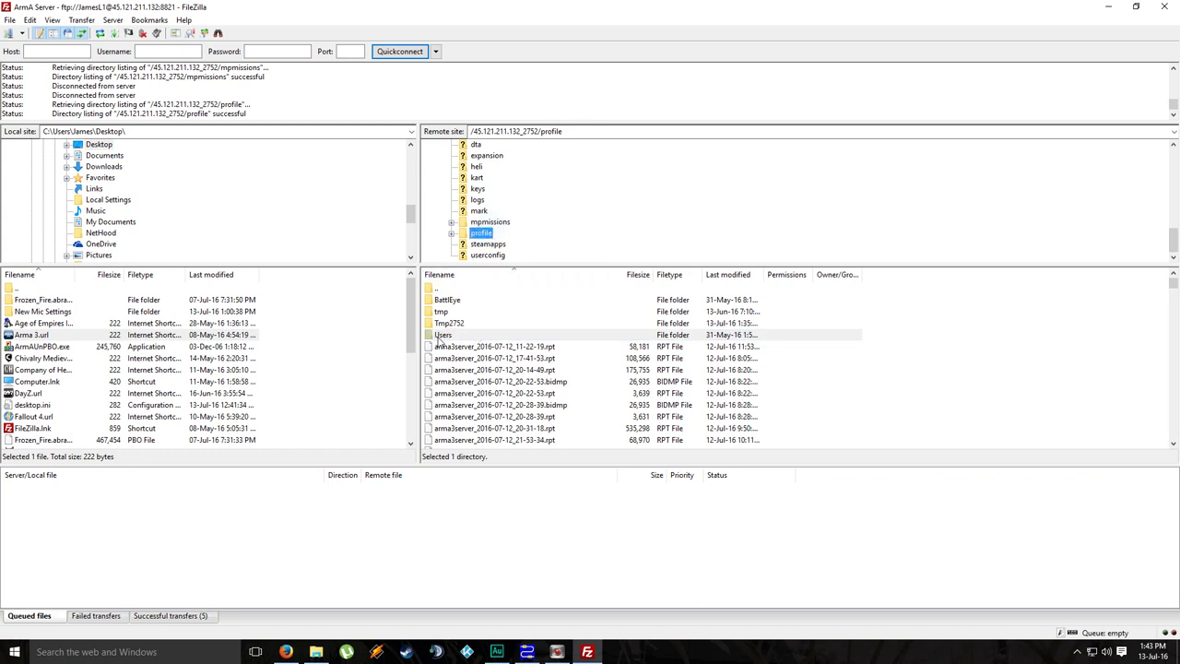
double_click(439, 339)
double_click(448, 302)
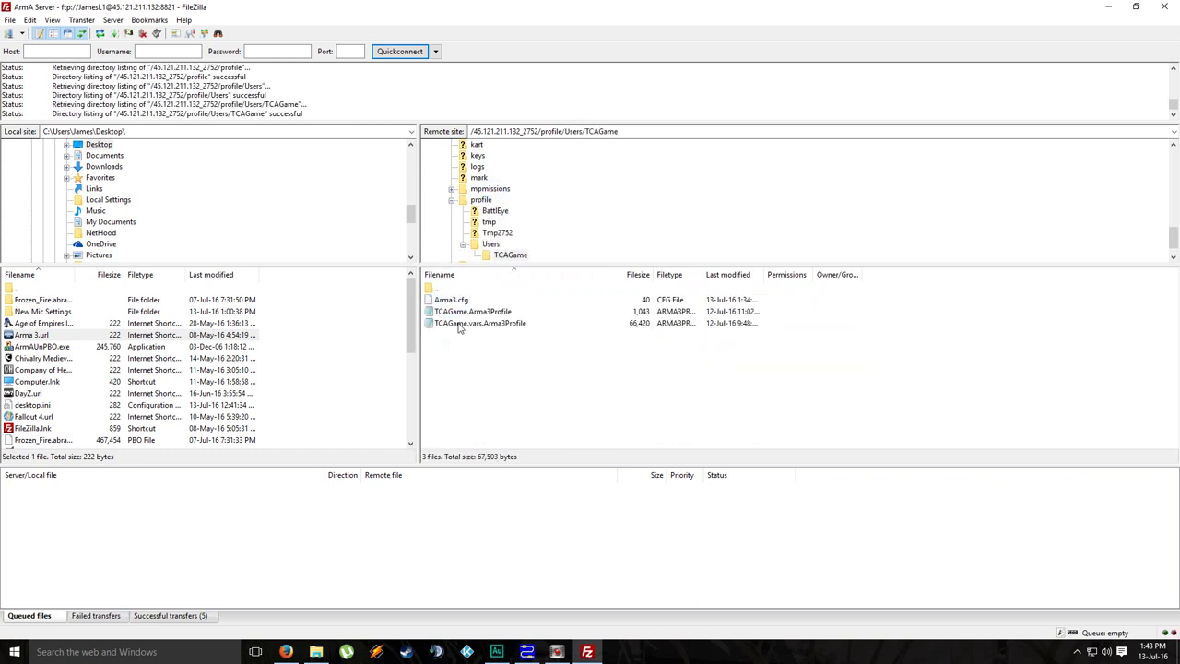
left_click(457, 313)
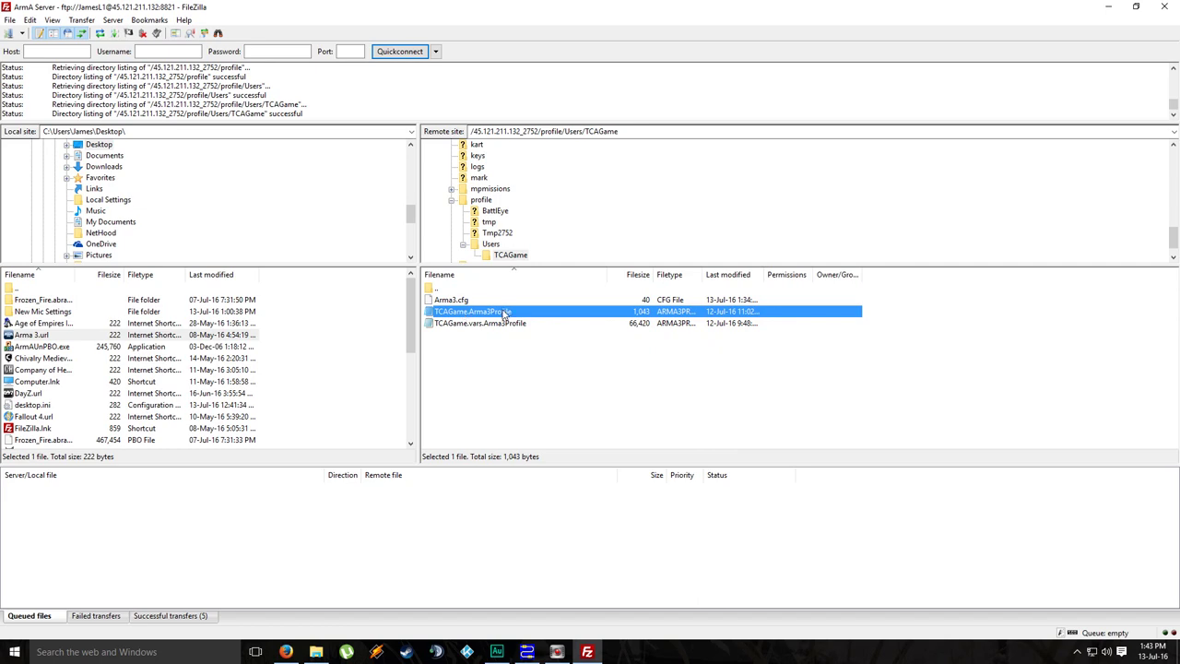
Step: Download TCAGame.Arma3Profile to the desktop, close FileZilla, and place the file beside its shortcut
double_click(540, 6)
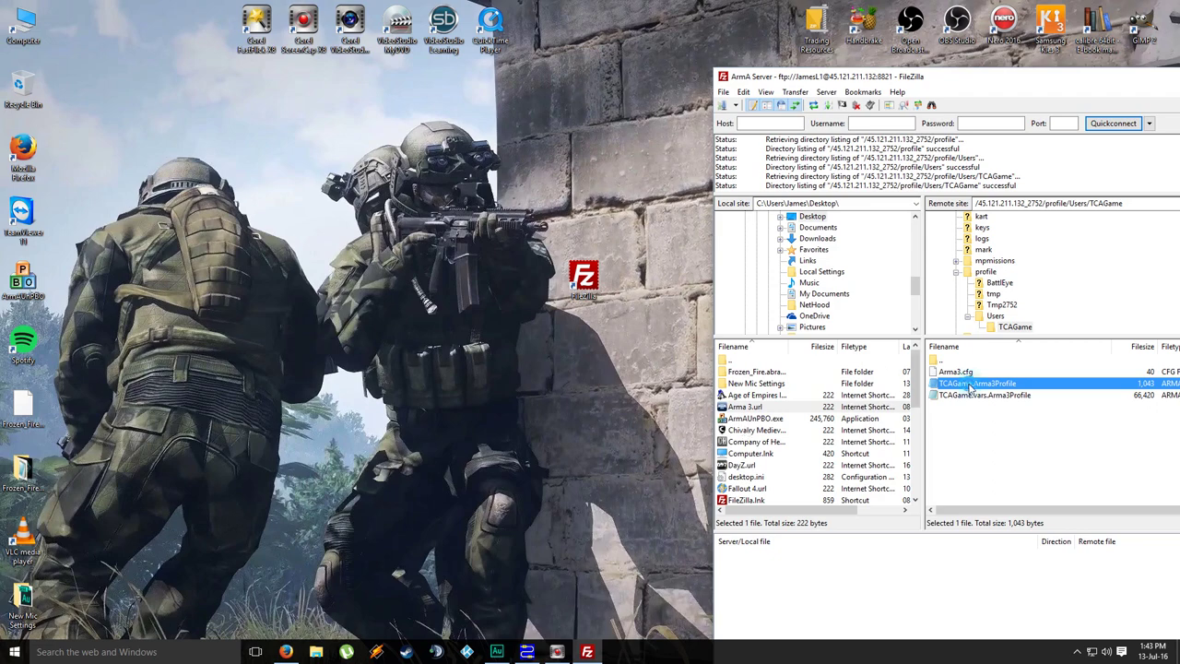
left_click_drag(968, 388, 412, 279)
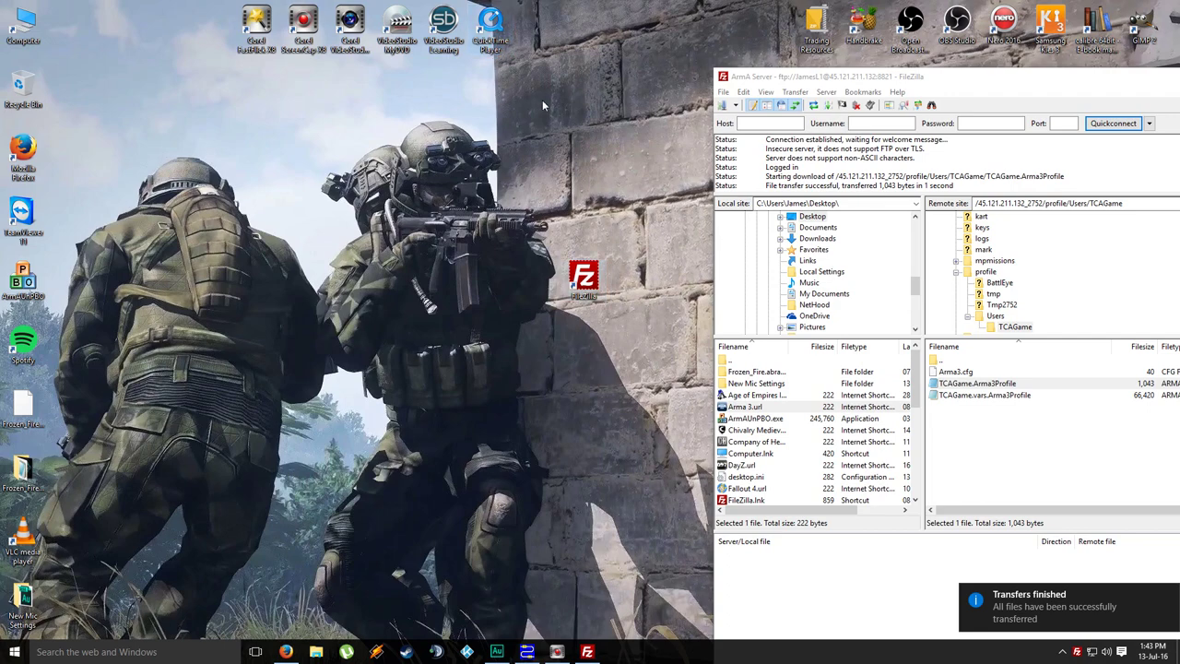
left_click(1173, 80)
left_click_drag(1143, 339, 508, 281)
Step: Open TCAGame.Arma3Profile in Notepad and inspect the custom difficulty options, skillAI 0.85 and precisionAI 0.5
double_click(493, 278)
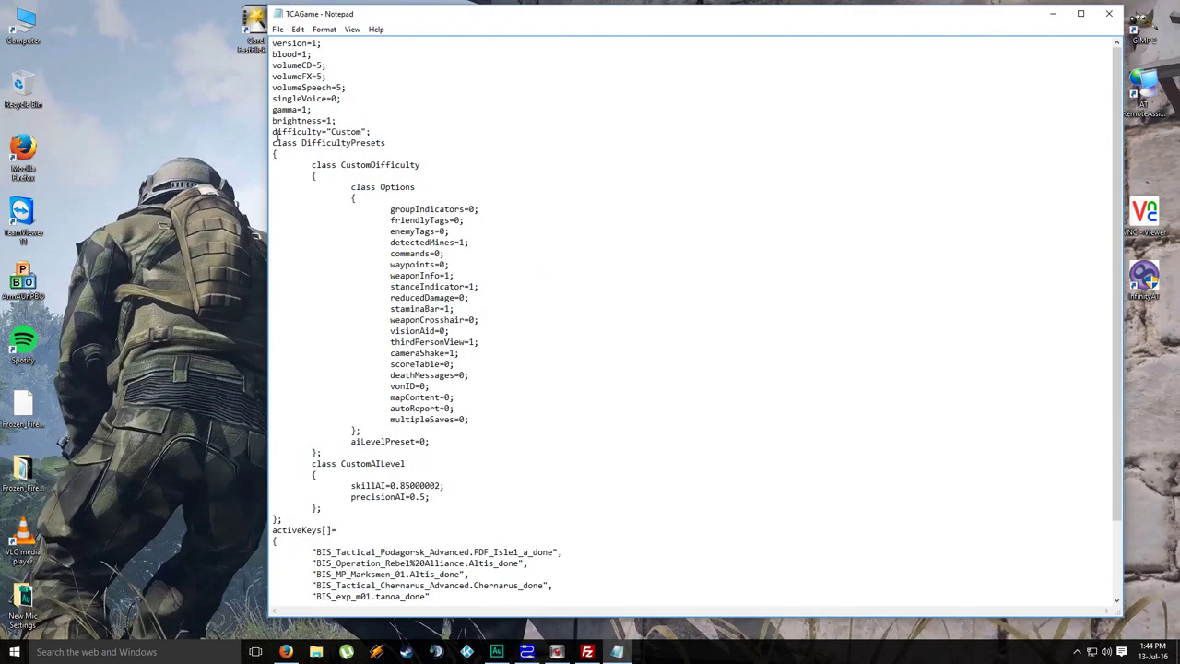
left_click_drag(274, 132, 553, 609)
scroll(651, 359, "up", 3)
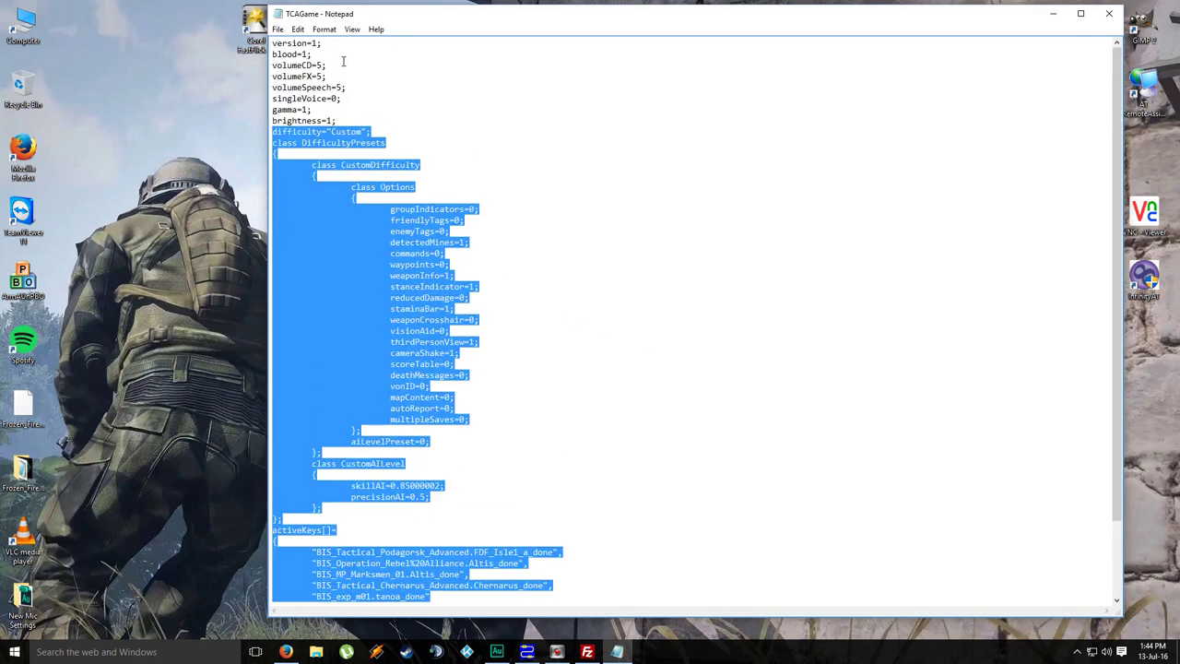
scroll(698, 320, "down", 3)
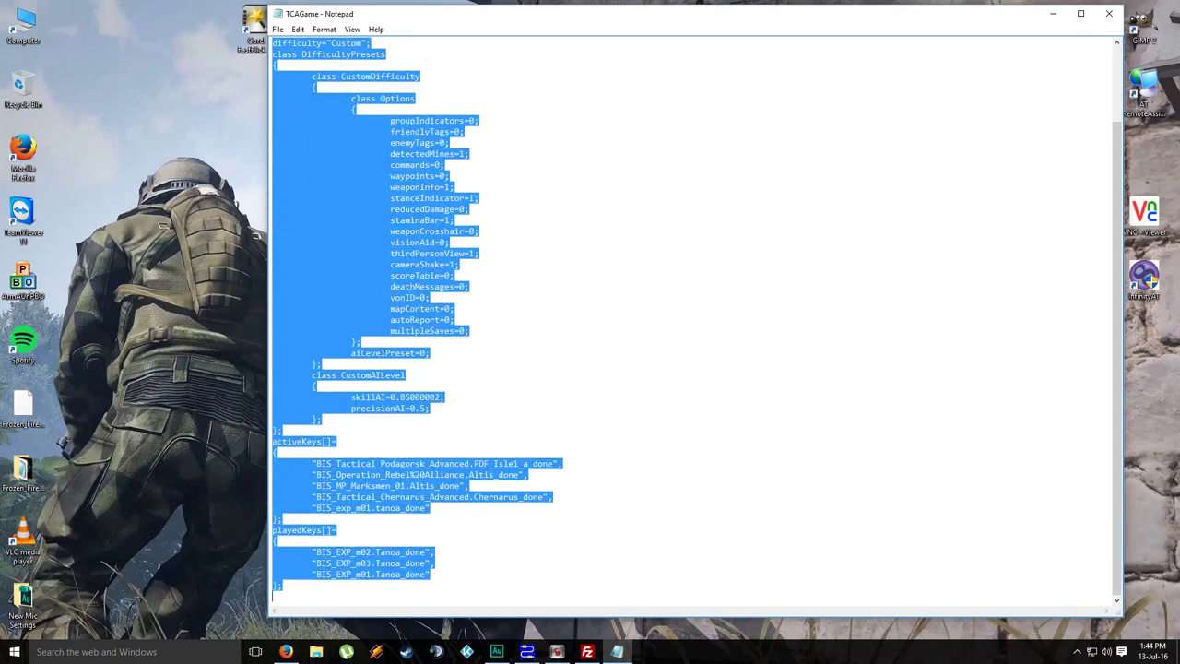
left_click(311, 421)
left_click_drag(289, 429, 274, 132)
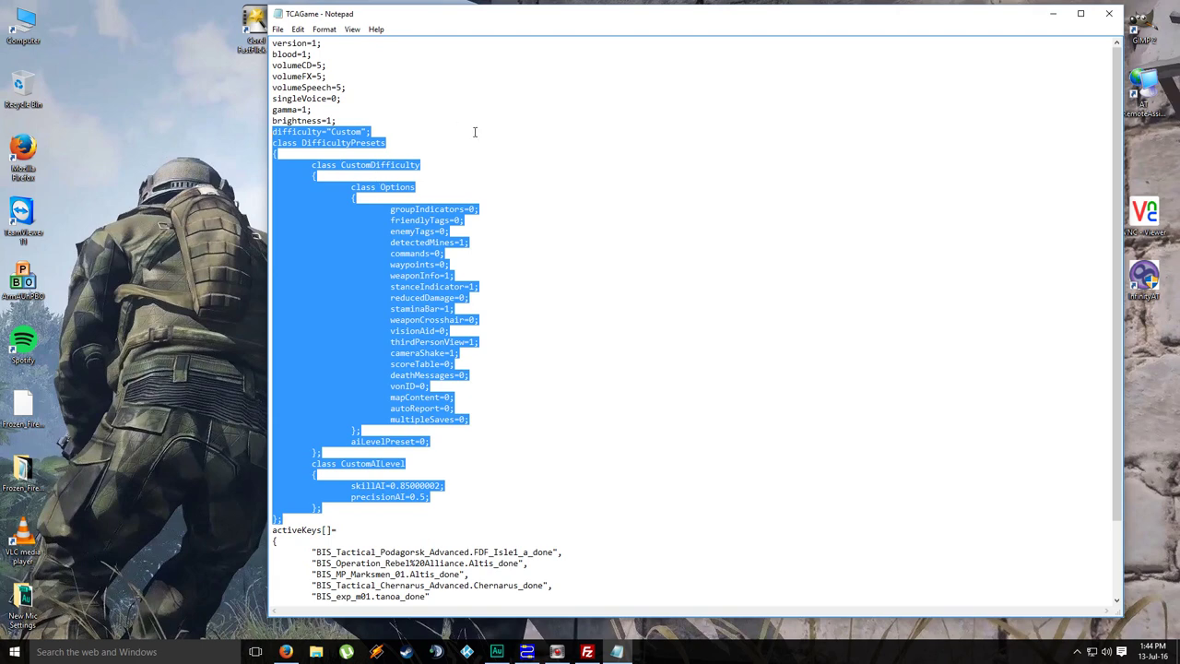
left_click(478, 201)
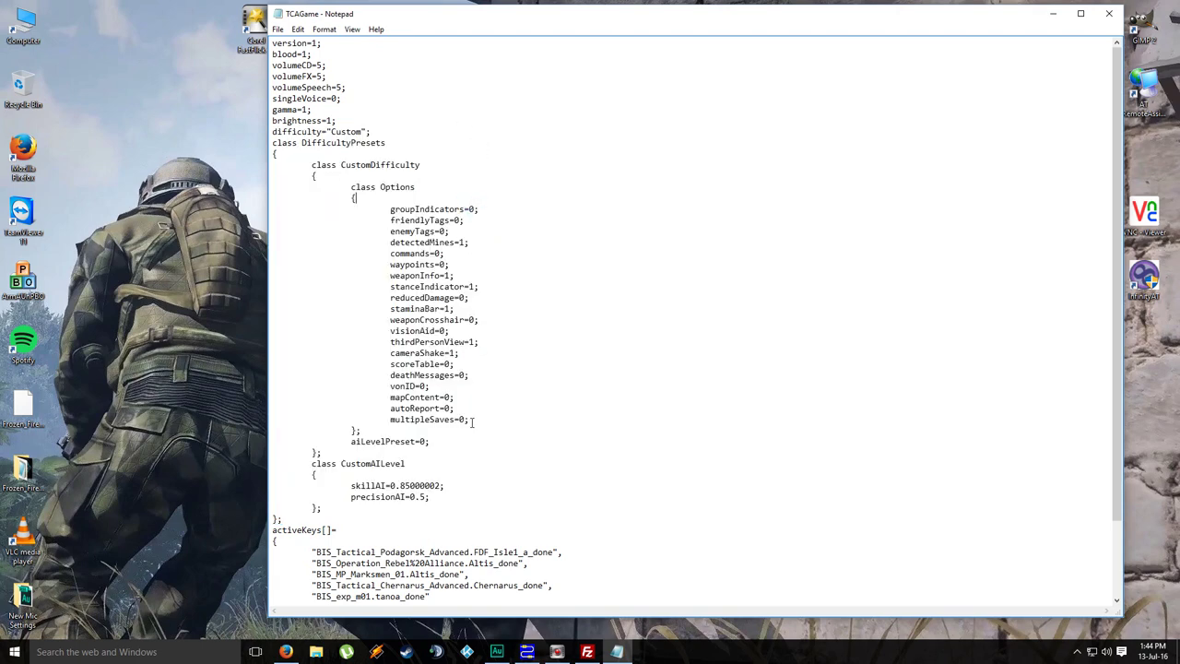
left_click_drag(468, 419, 392, 209)
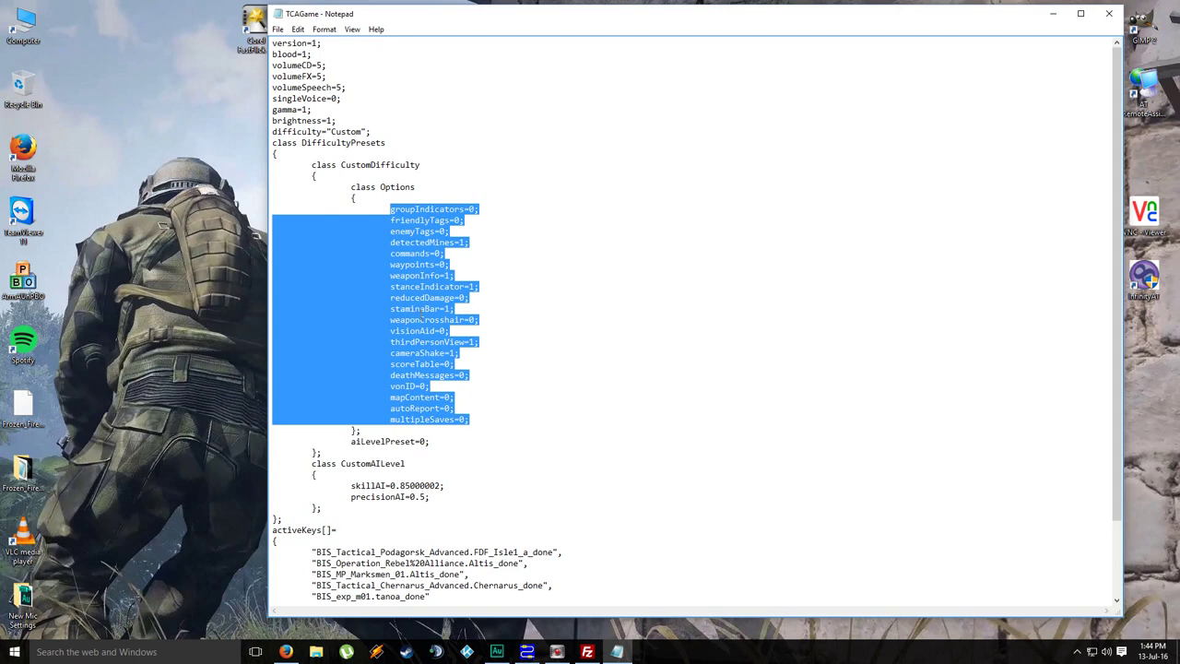
left_click(420, 316)
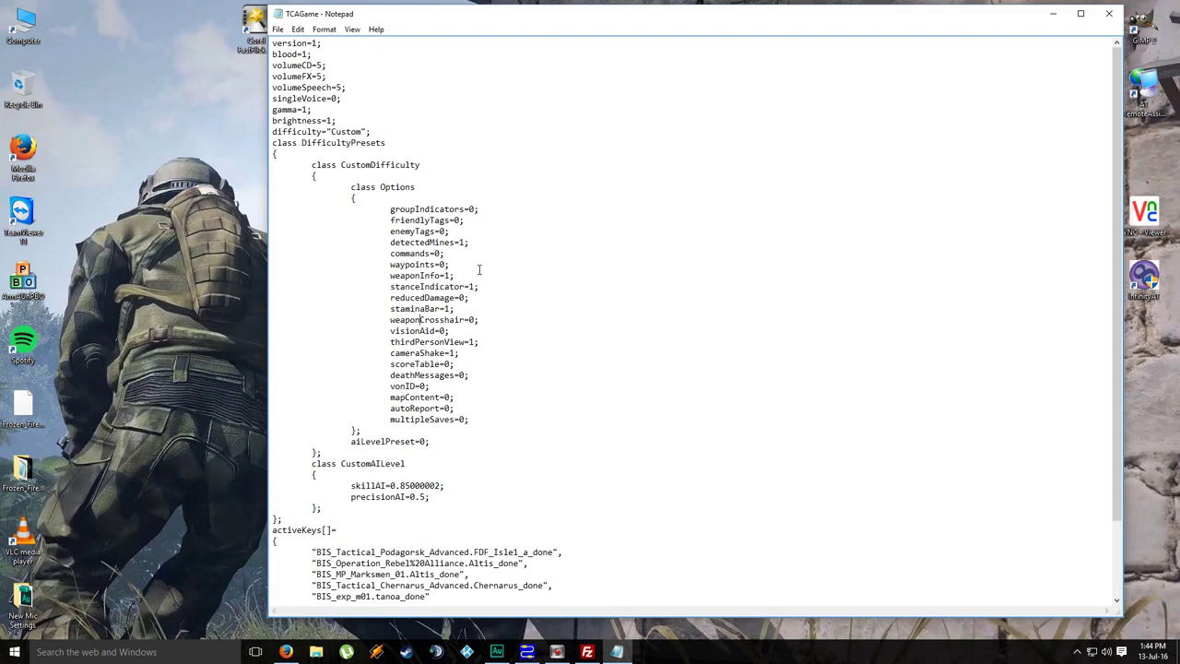
Step: Google 'arma 3 difficulty settings' and open Bohemia's Arma 3 Difficulty Menu wiki page
left_click(285, 652)
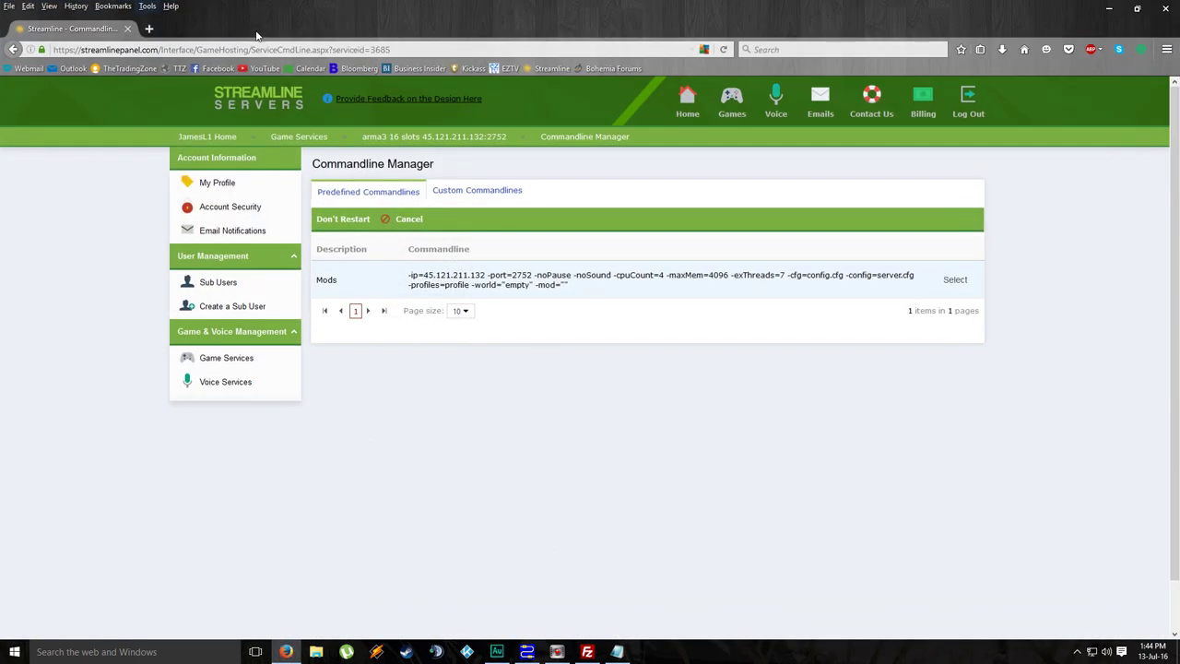
left_click(1025, 50)
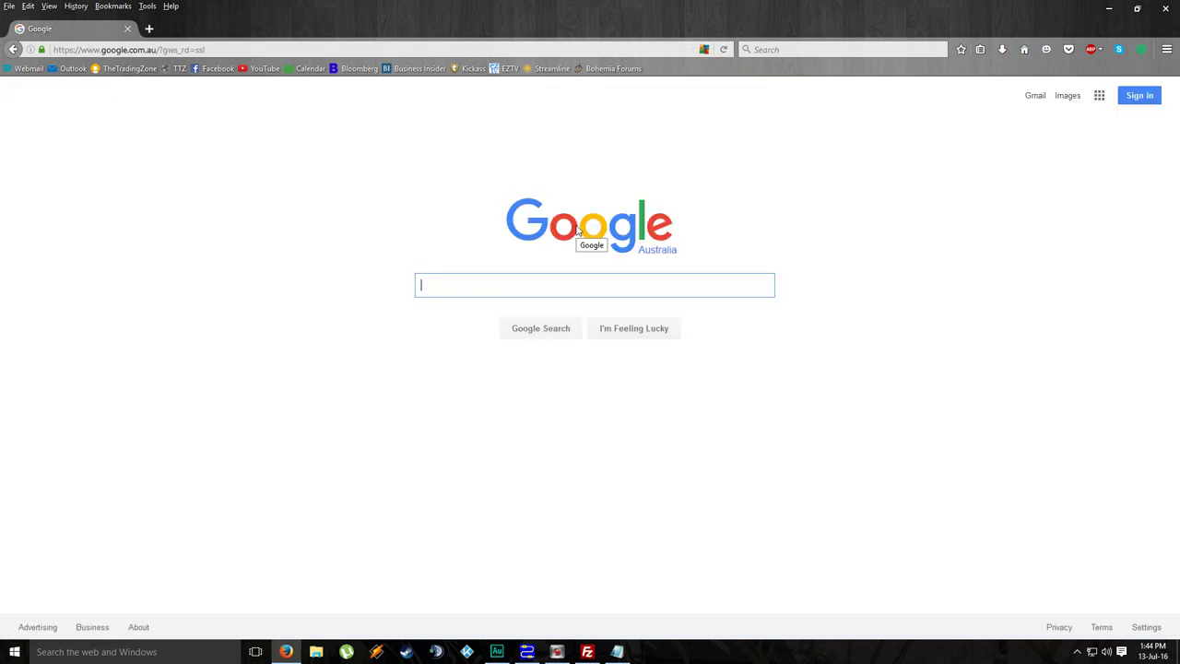
type("arma 3 diffi")
key("Down")
key("Return")
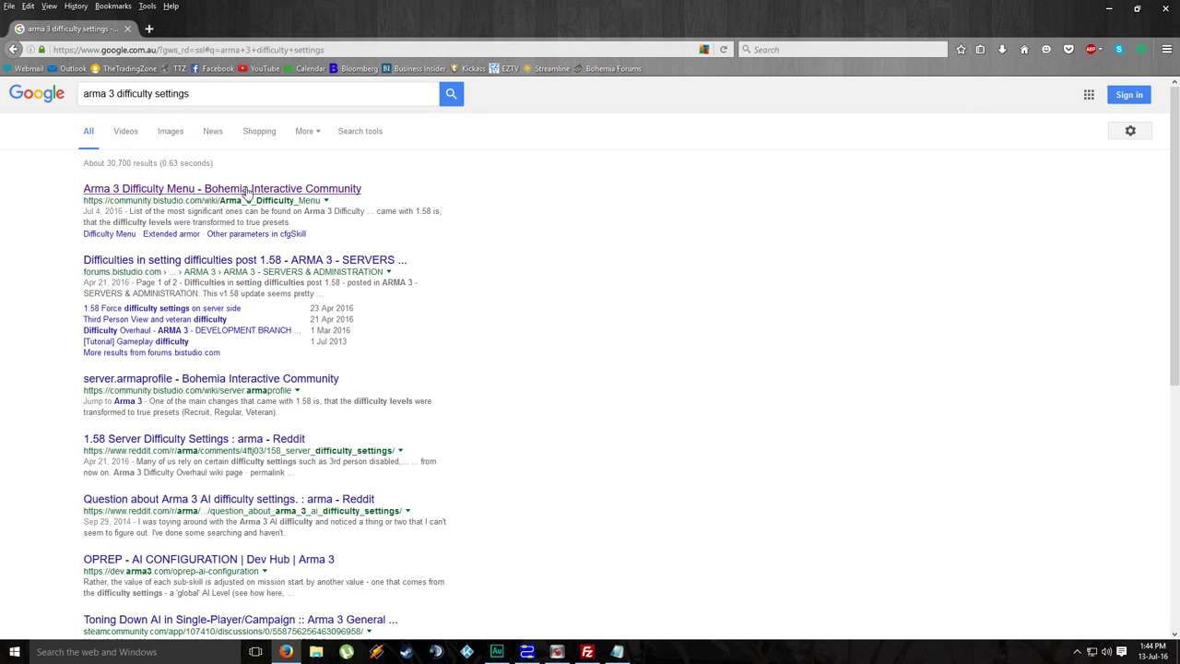
left_click(242, 189)
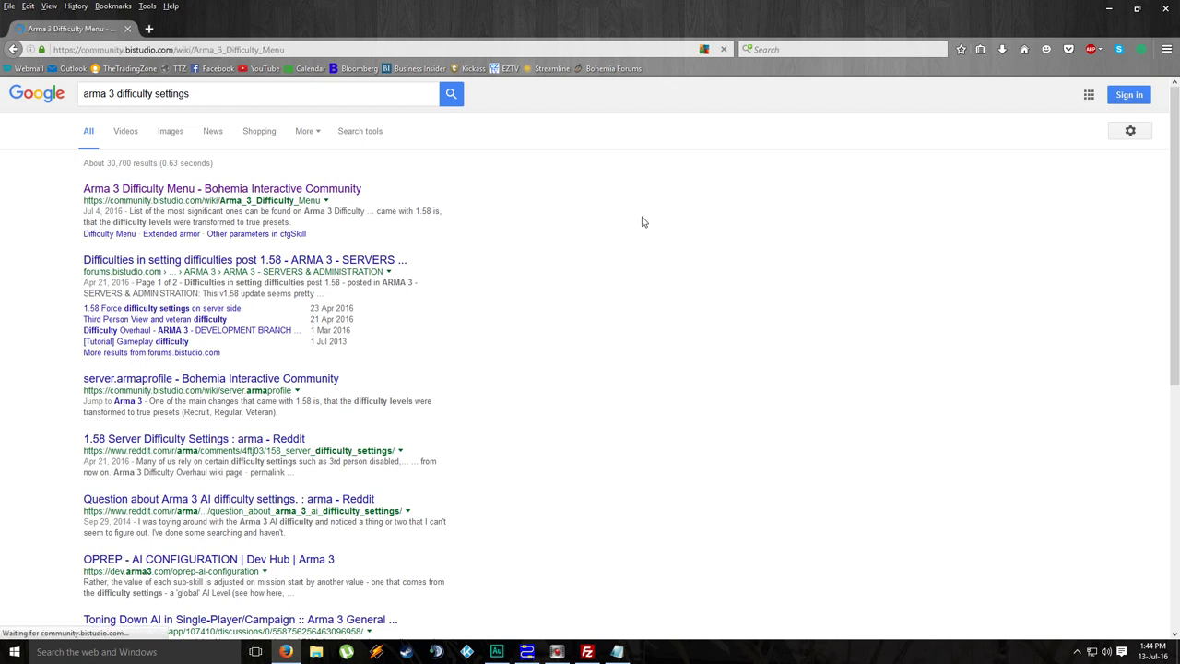
Step: Read the wiki's Difficulty Presets table and Recruit, Regular, Veteran and Custom classes, then close Firefox
scroll(643, 221, "down", 3)
scroll(752, 209, "down", 15)
scroll(554, 258, "up", 6)
scroll(318, 274, "down", 2)
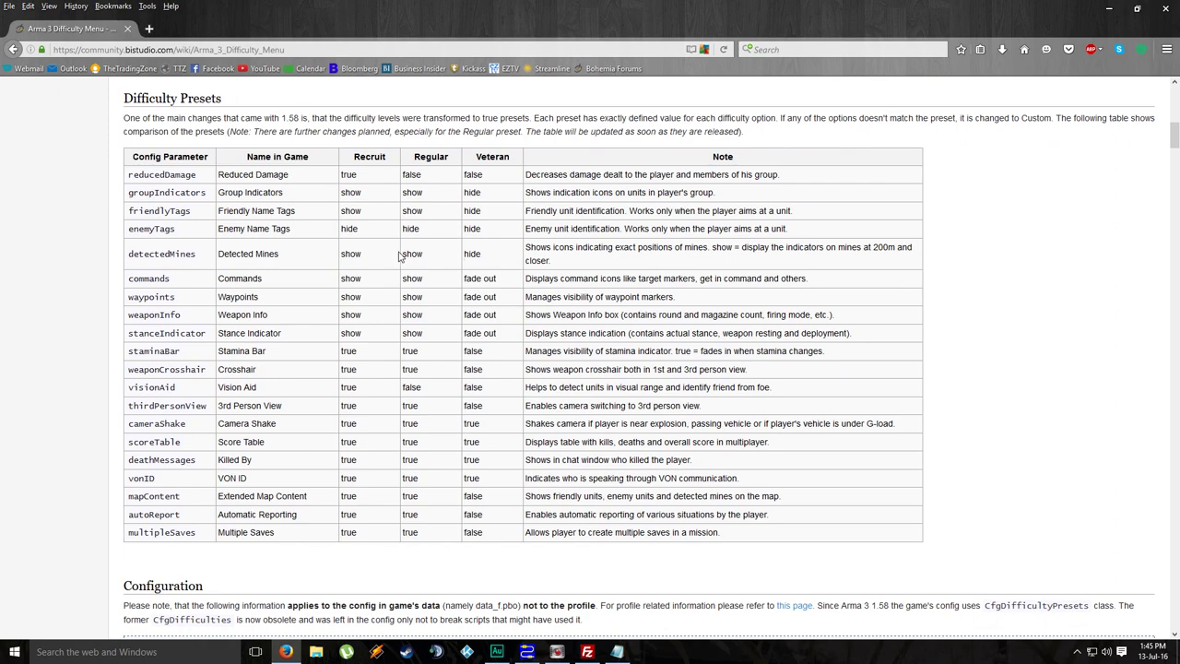
scroll(552, 274, "down", 10)
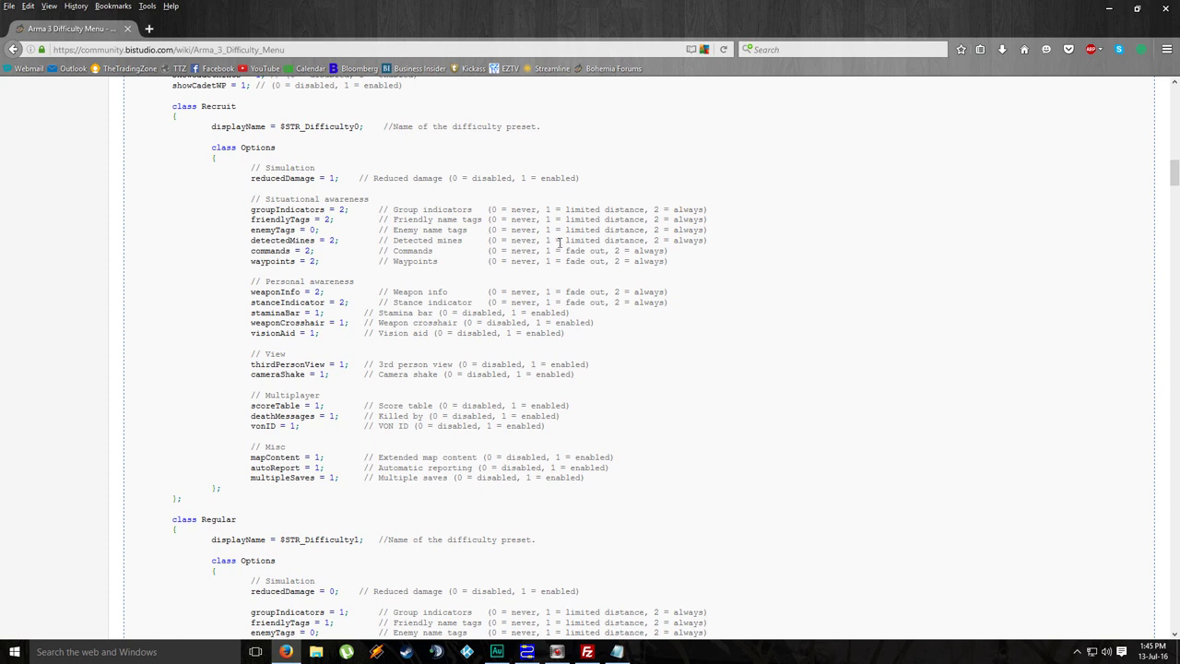
scroll(682, 331, "down", 5)
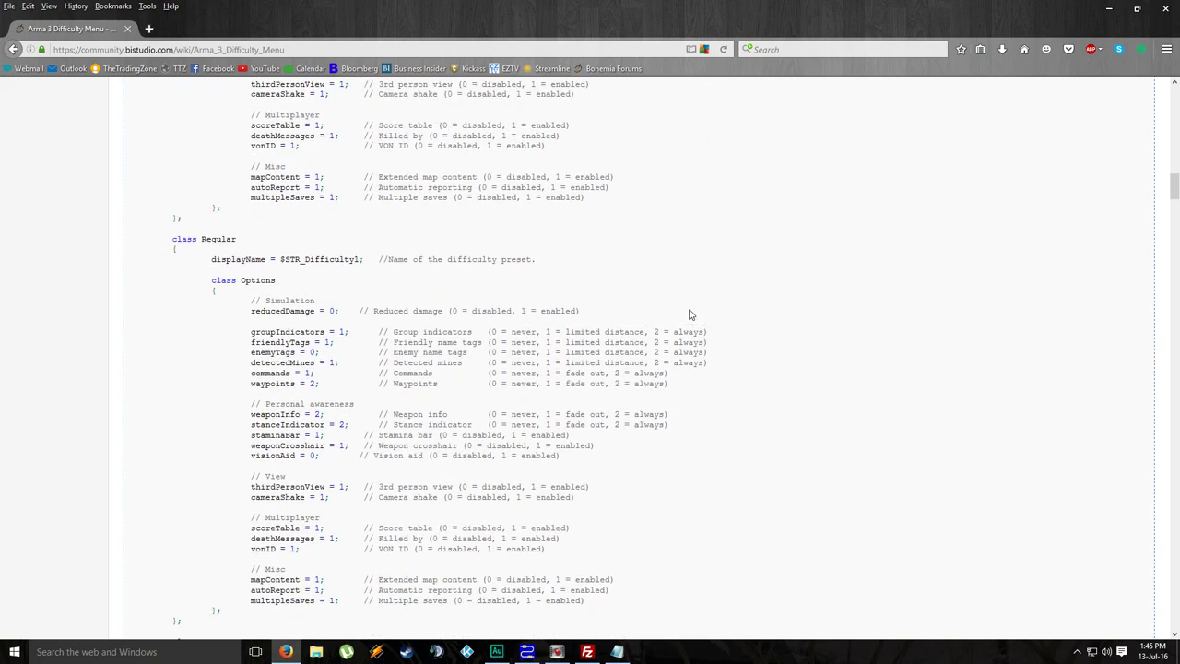
scroll(690, 315, "down", 5)
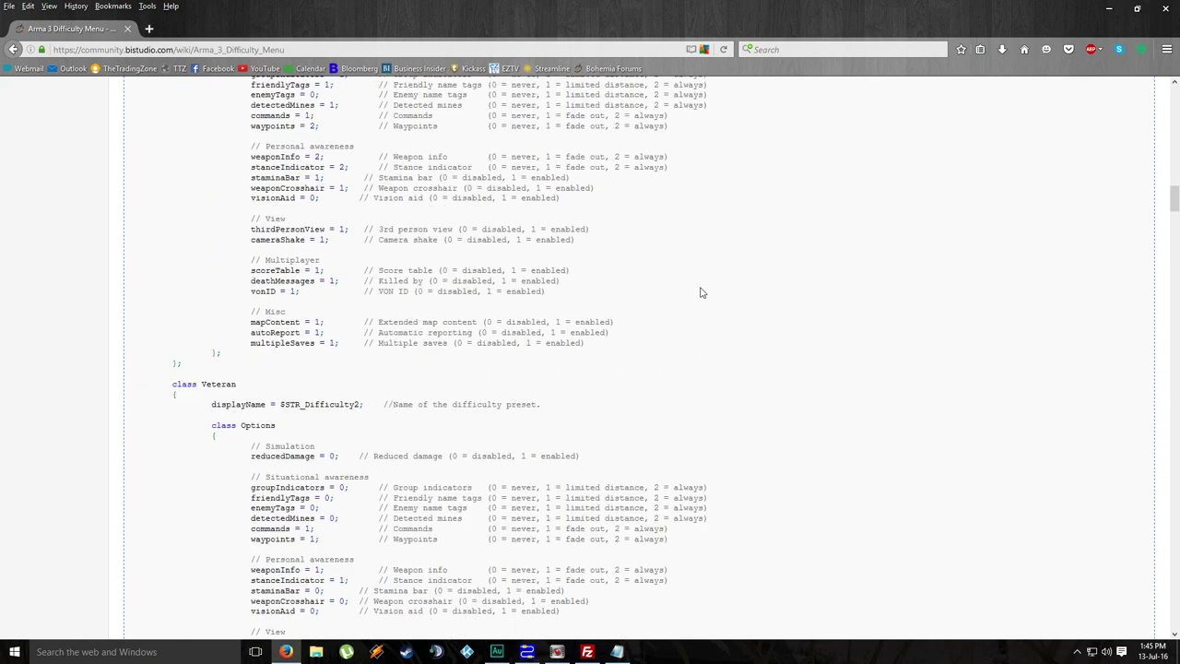
scroll(700, 292, "up", 10)
scroll(701, 294, "up", 2)
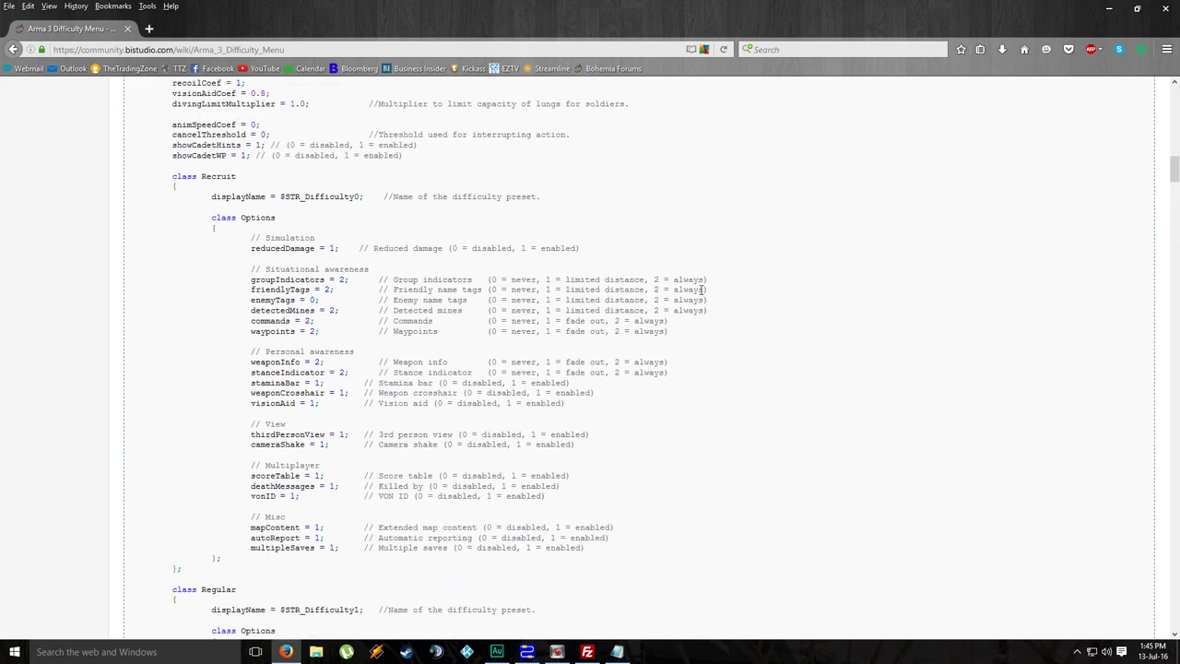
scroll(702, 297, "down", 20)
scroll(703, 296, "down", 5)
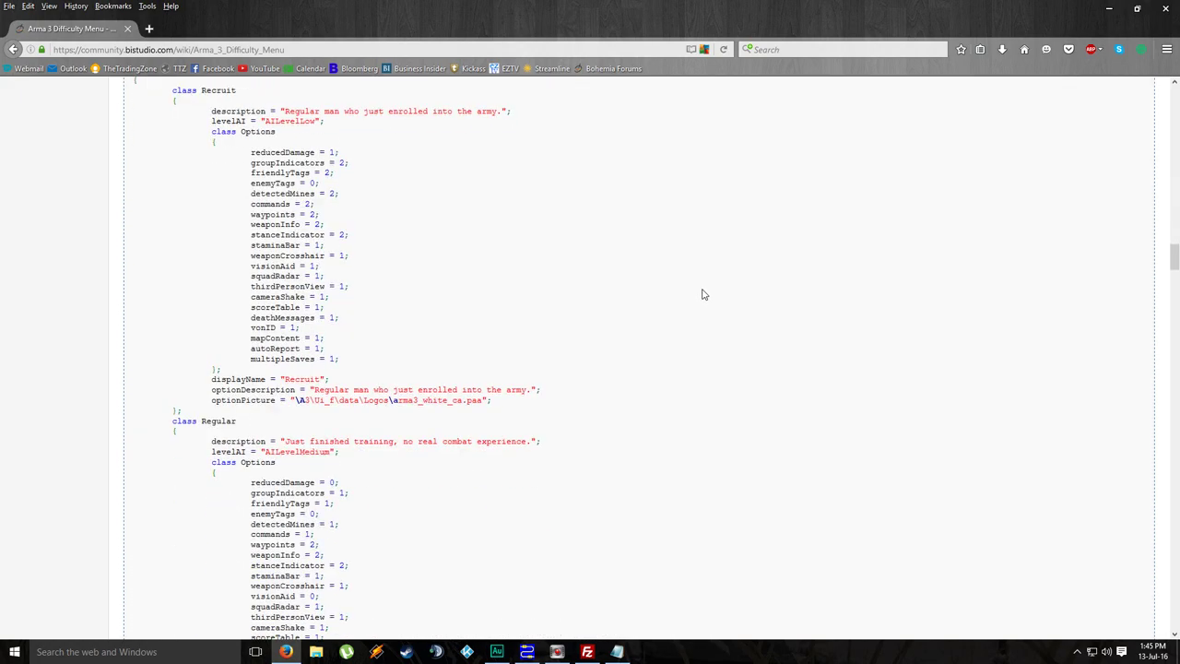
scroll(707, 295, "down", 20)
scroll(706, 295, "up", 6)
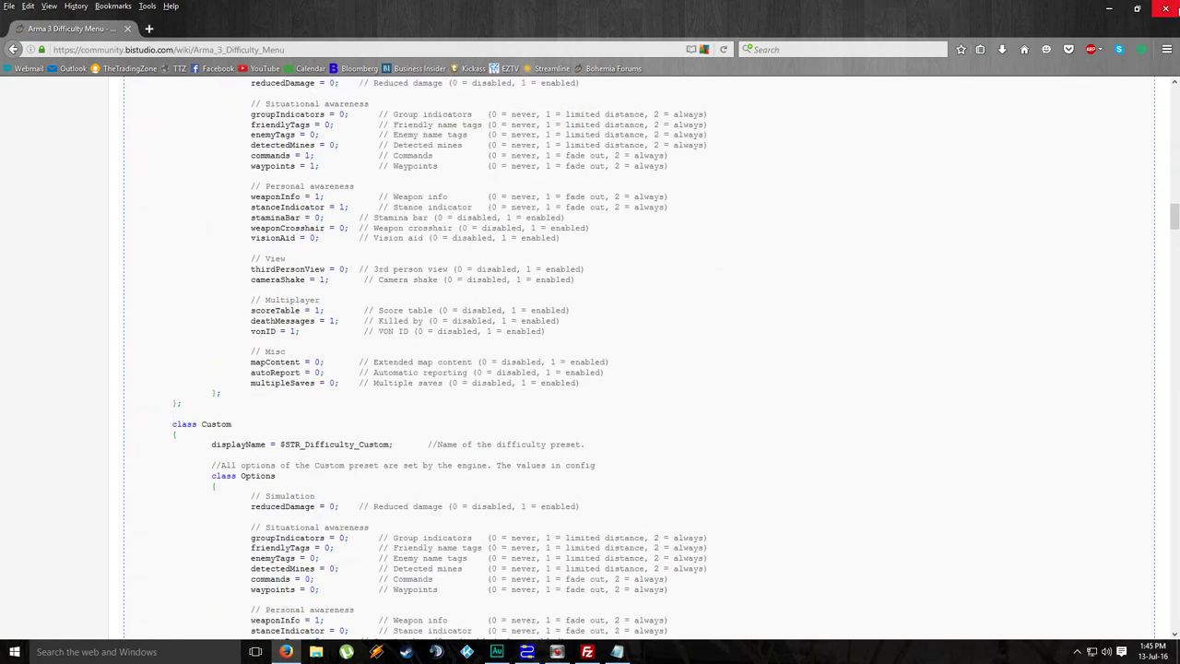
left_click(1167, 8)
scroll(679, 303, "down", 1)
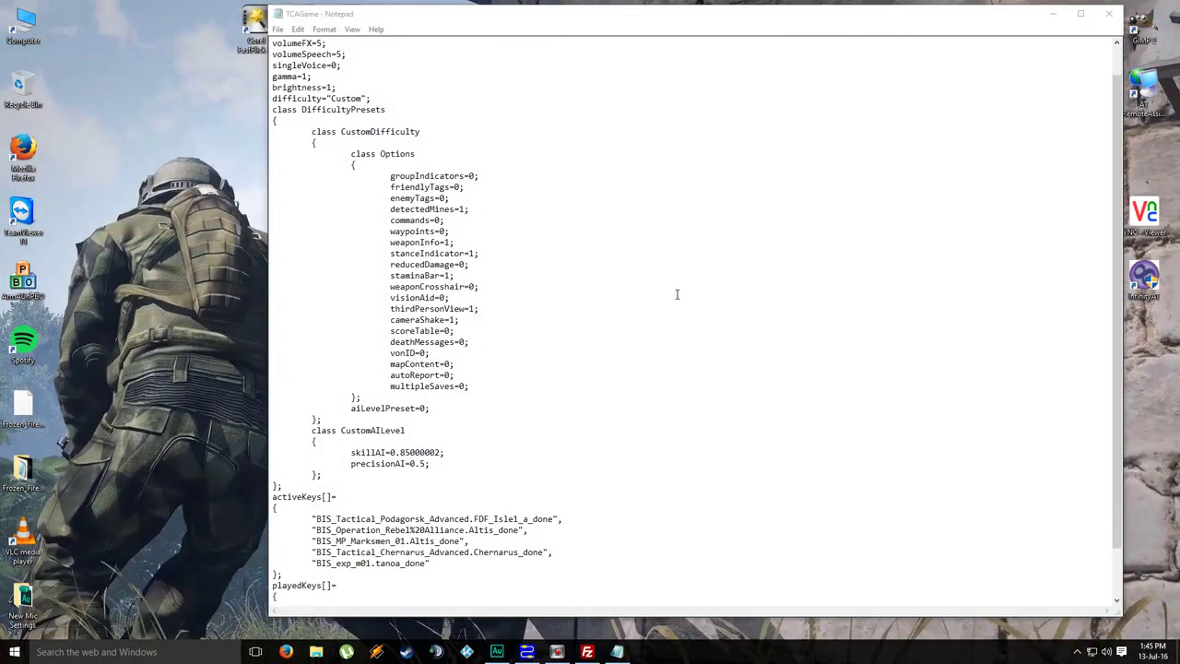
scroll(611, 194, "down", 2)
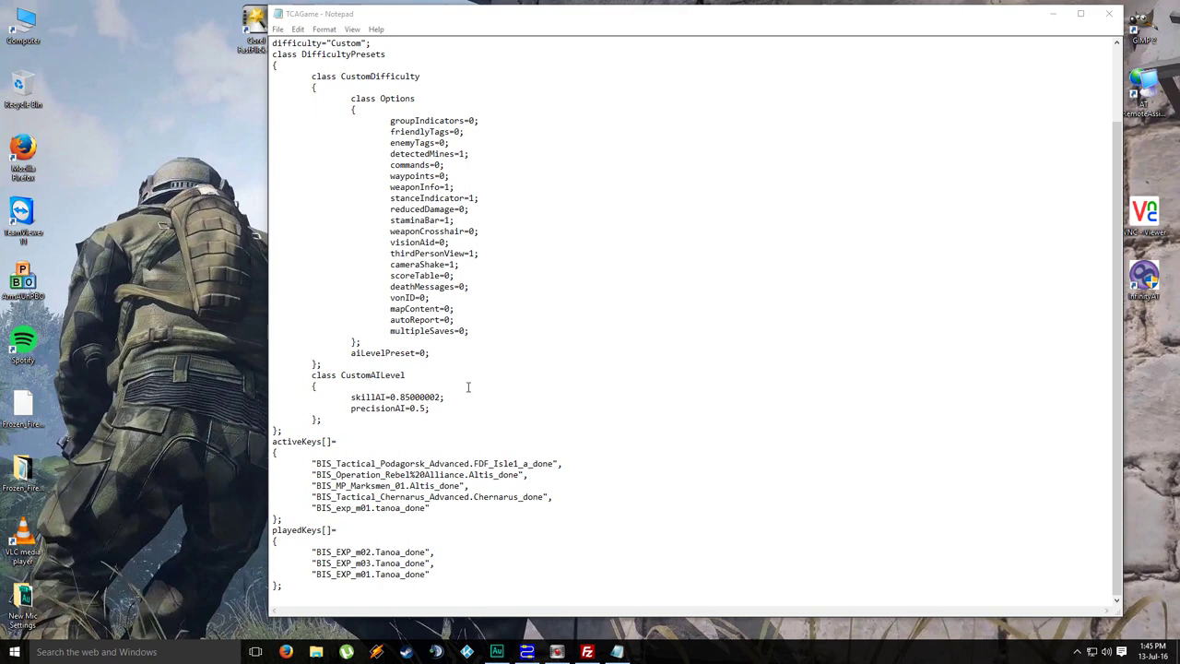
key("Left")
key("Left")
key("Left")
key("Left")
key("Left")
key("Left")
key("Left")
key("Left")
key("Left")
left_click_drag(410, 396, 431, 398)
left_click(412, 397)
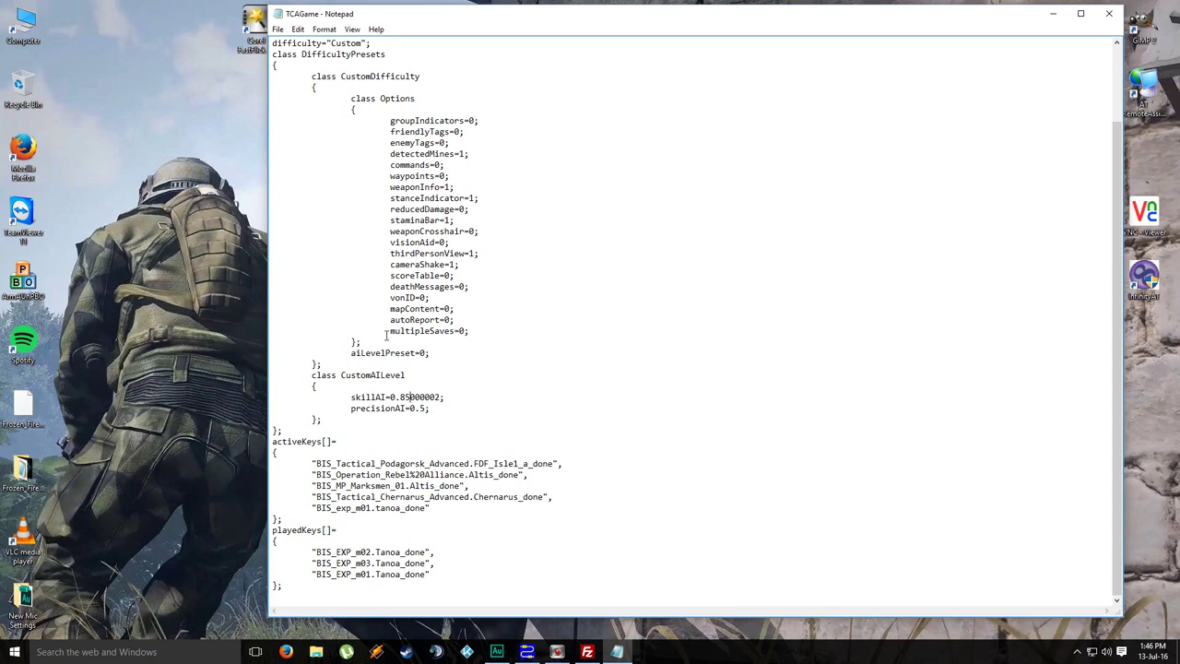
left_click(409, 409)
Step: Highlight the activeKeys, playedKeys and DifficultyPresets blocks in the TCAGame profile, then close Notepad unchanged
scroll(674, 296, "up", 3)
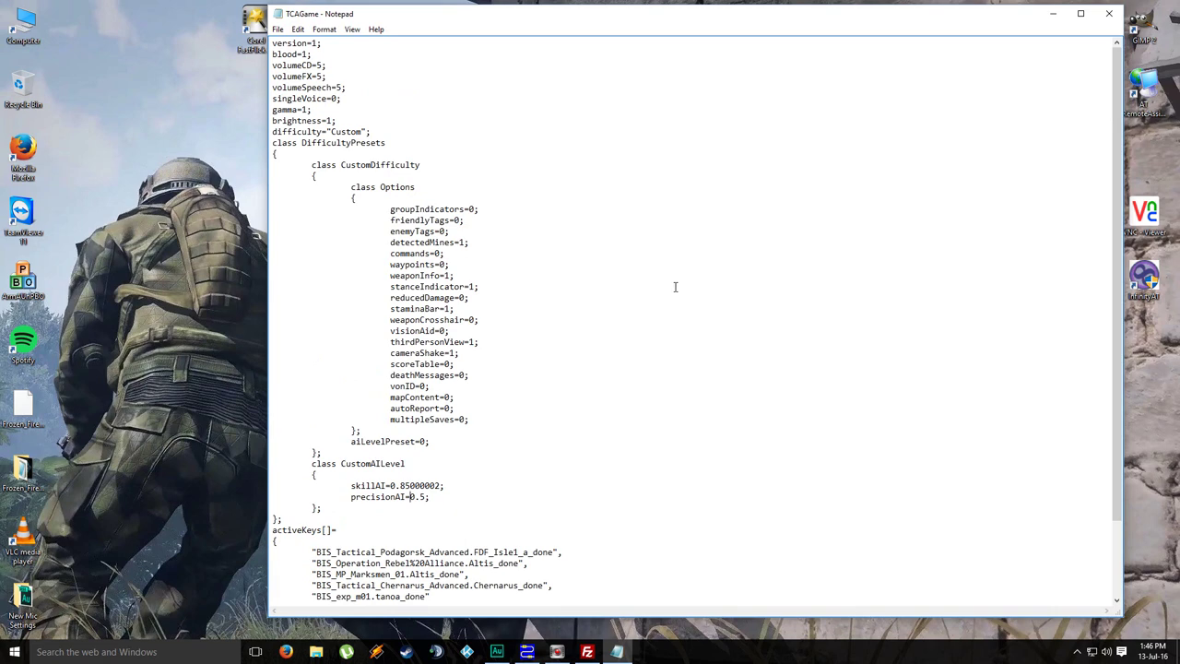
scroll(675, 287, "down", 3)
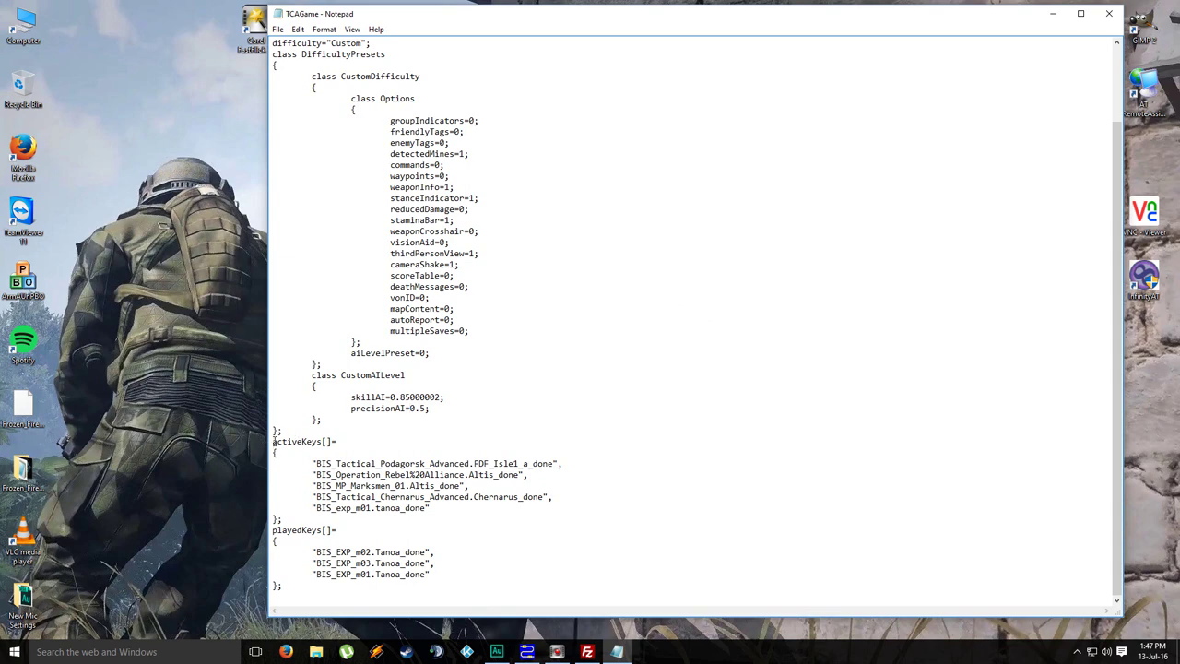
left_click_drag(272, 442, 619, 595)
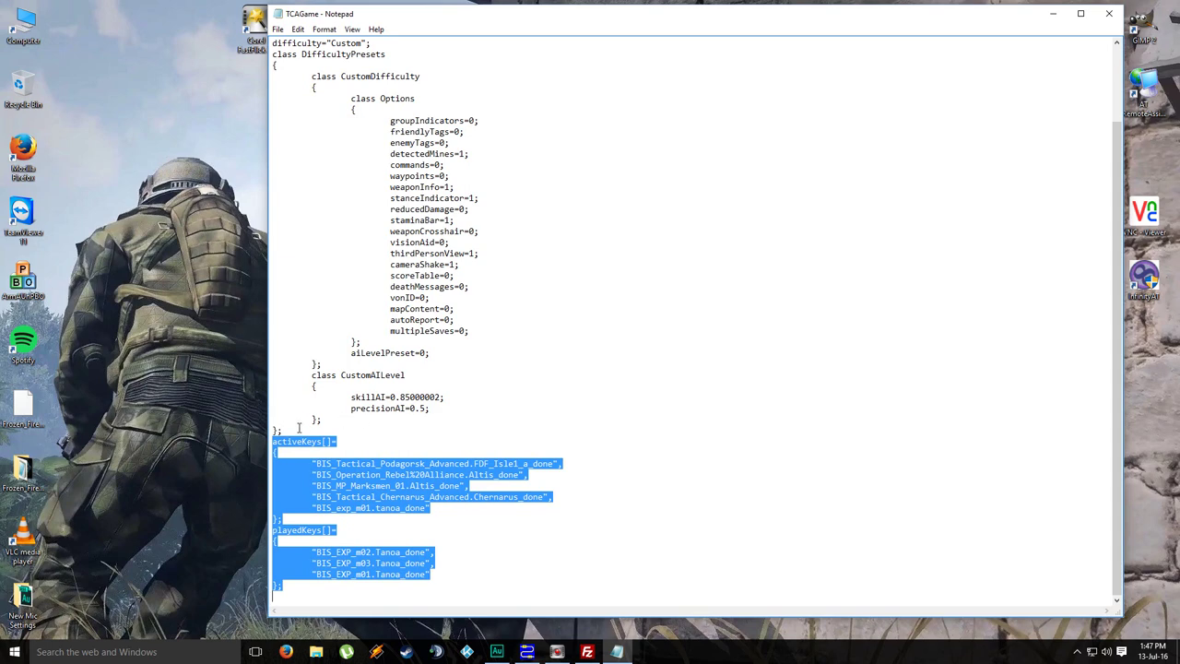
left_click_drag(371, 428, 274, 132)
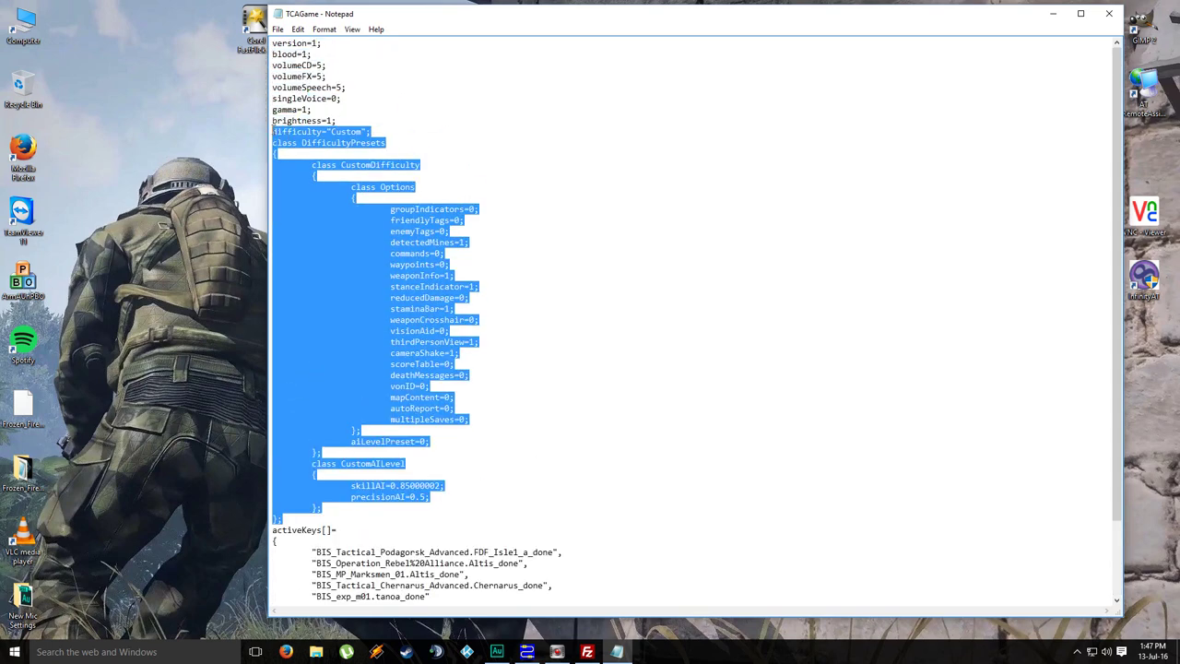
left_click(463, 420)
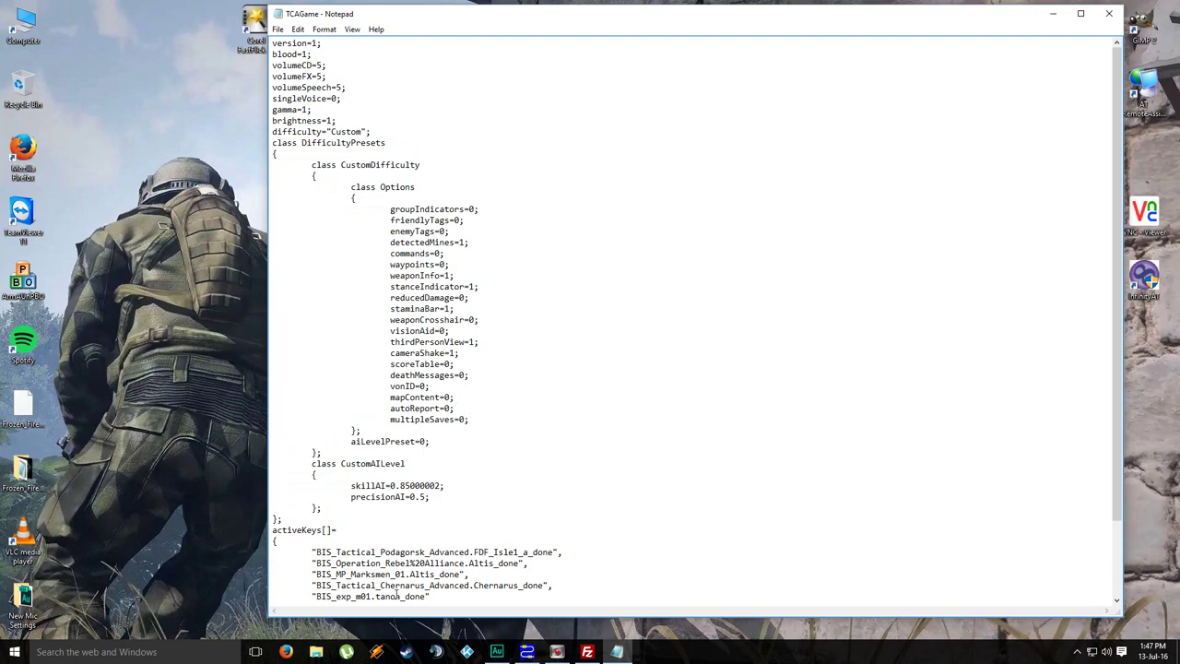
left_click(1110, 13)
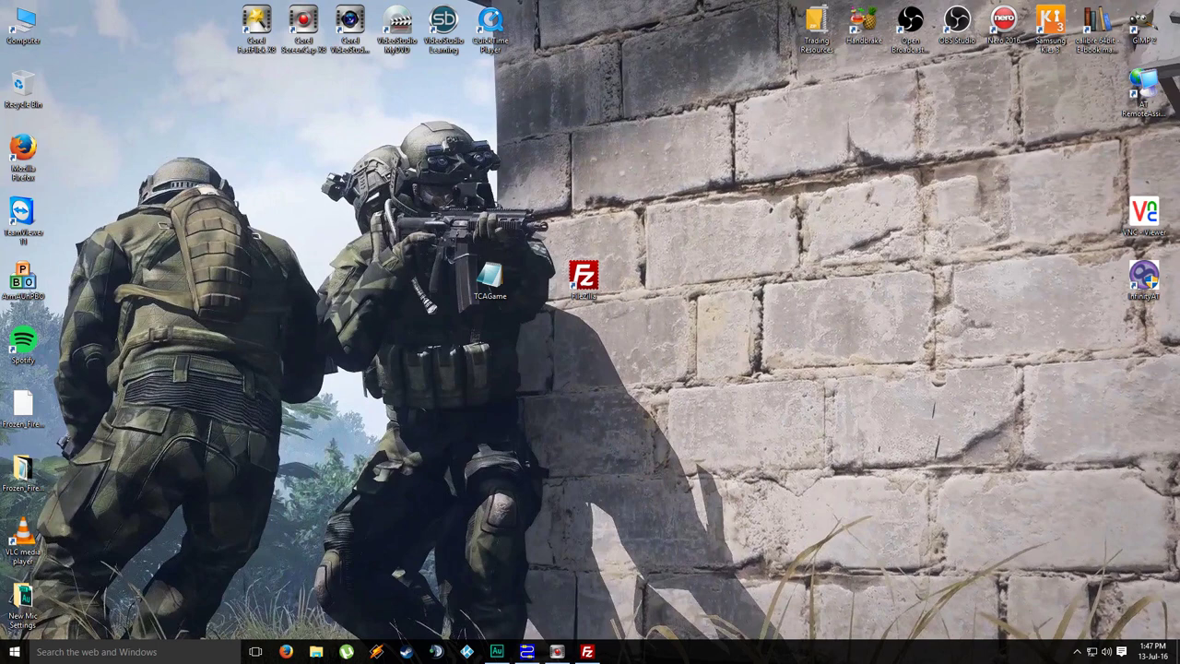
Step: Bring FileZilla back, browse the uploaded mod folders at the server root, then exit FileZilla
left_click(588, 652)
scroll(814, 181, "up", 10)
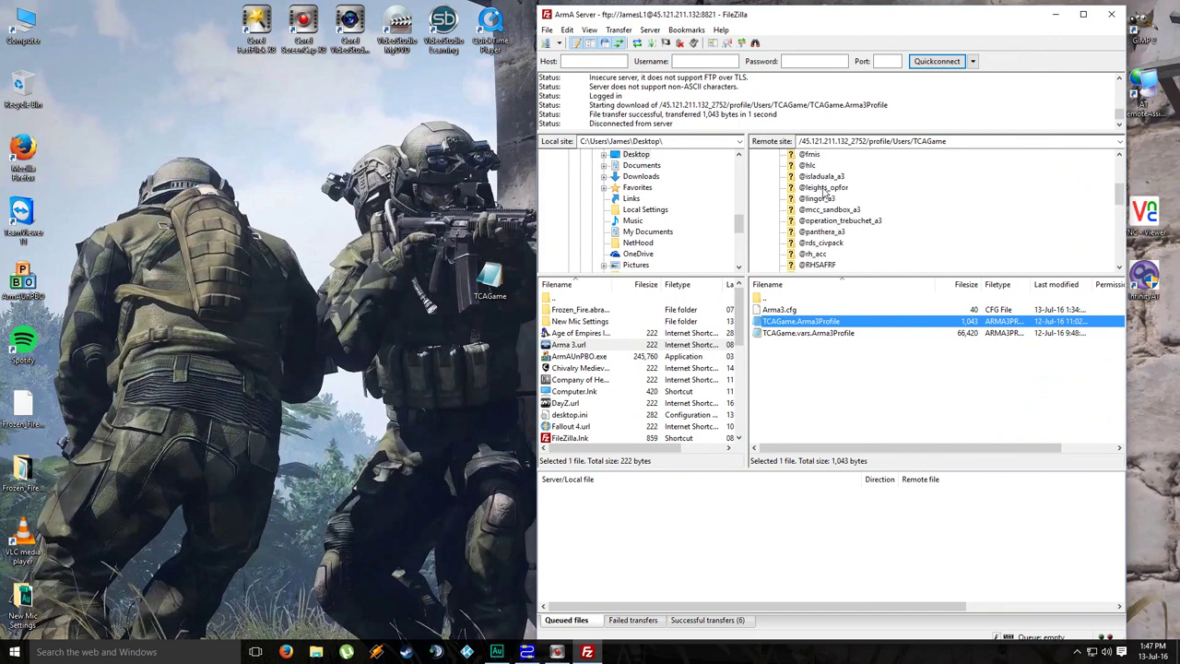
left_click(823, 172)
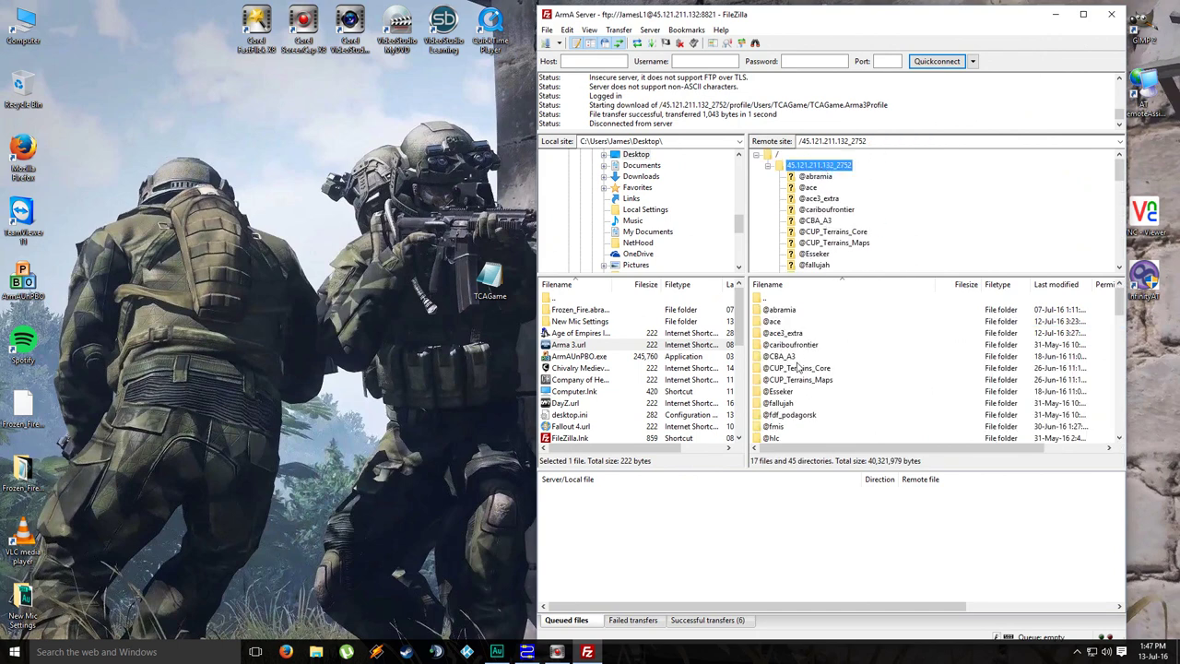
scroll(825, 380, "down", 8)
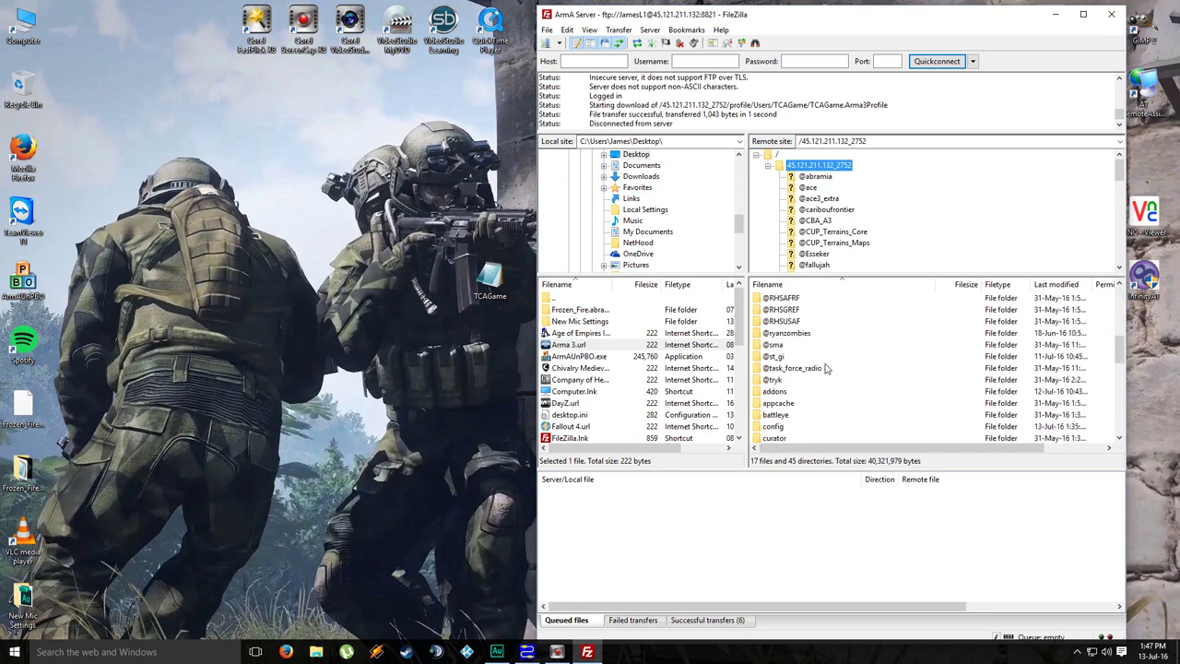
scroll(827, 365, "up", 3)
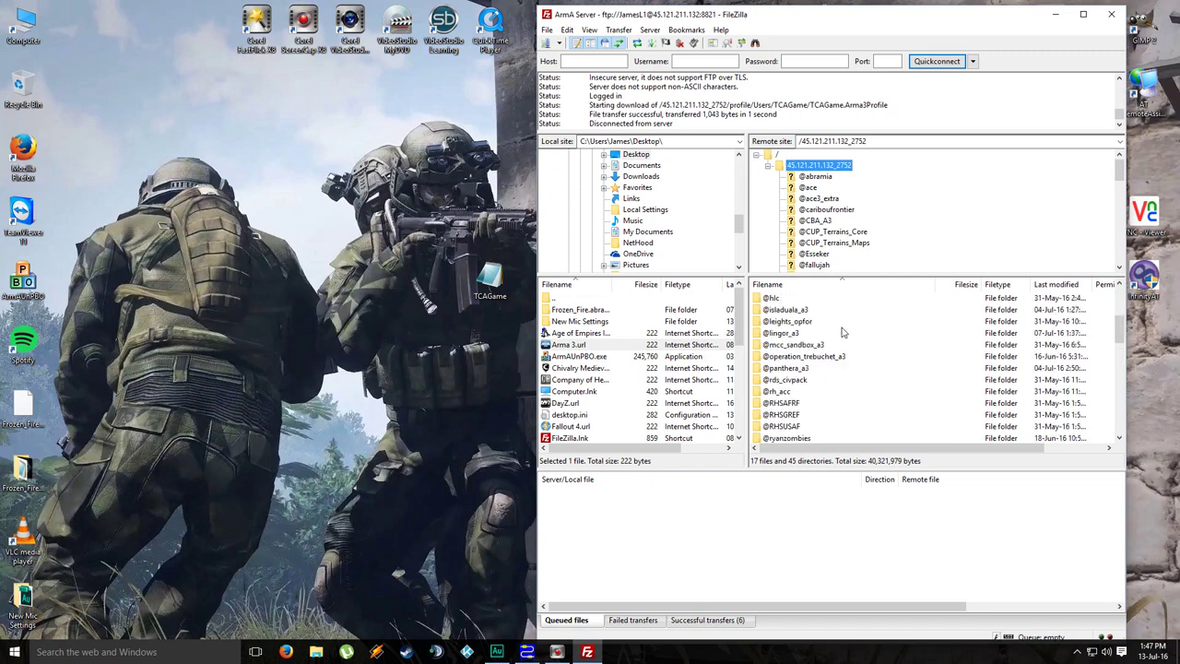
left_click(1111, 14)
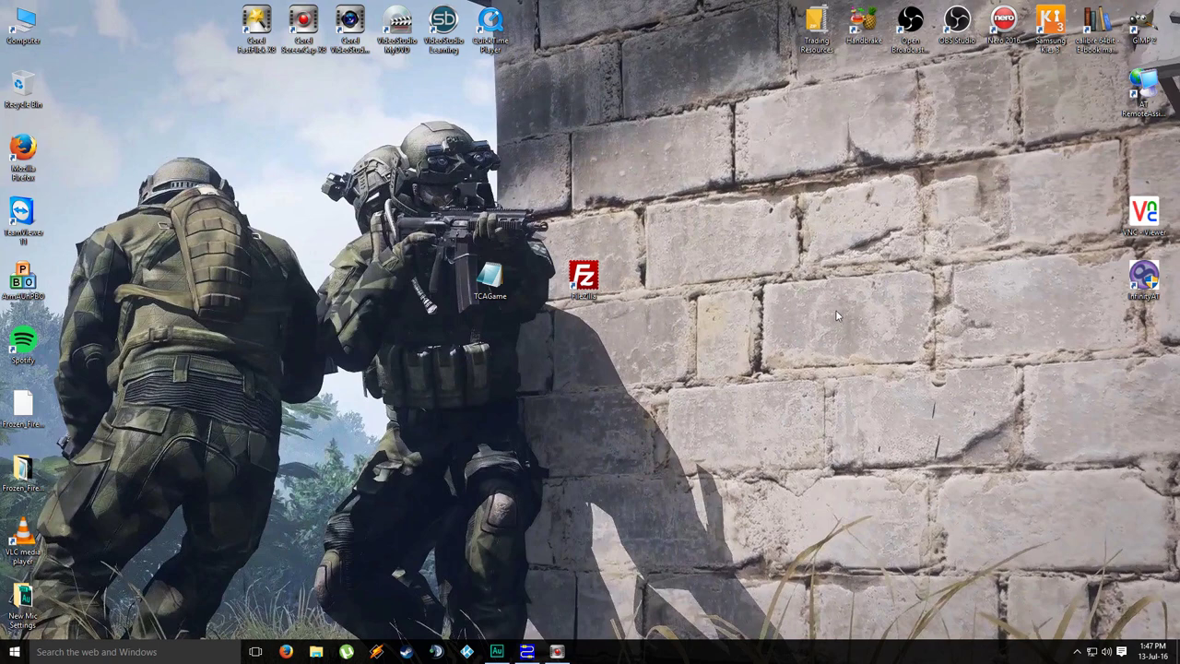